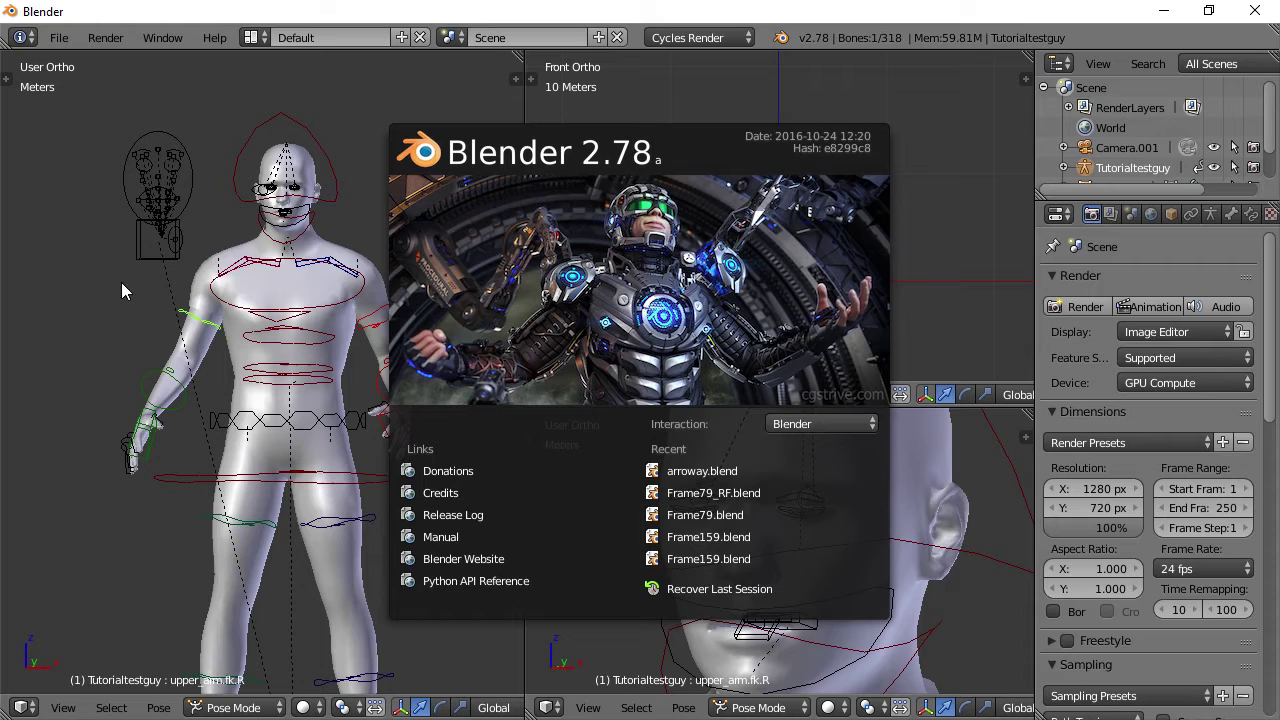
# Dismiss the splash screen and rotate the character's left upper arm FK bone outward to raise the arm
pyautogui.click(213, 123)
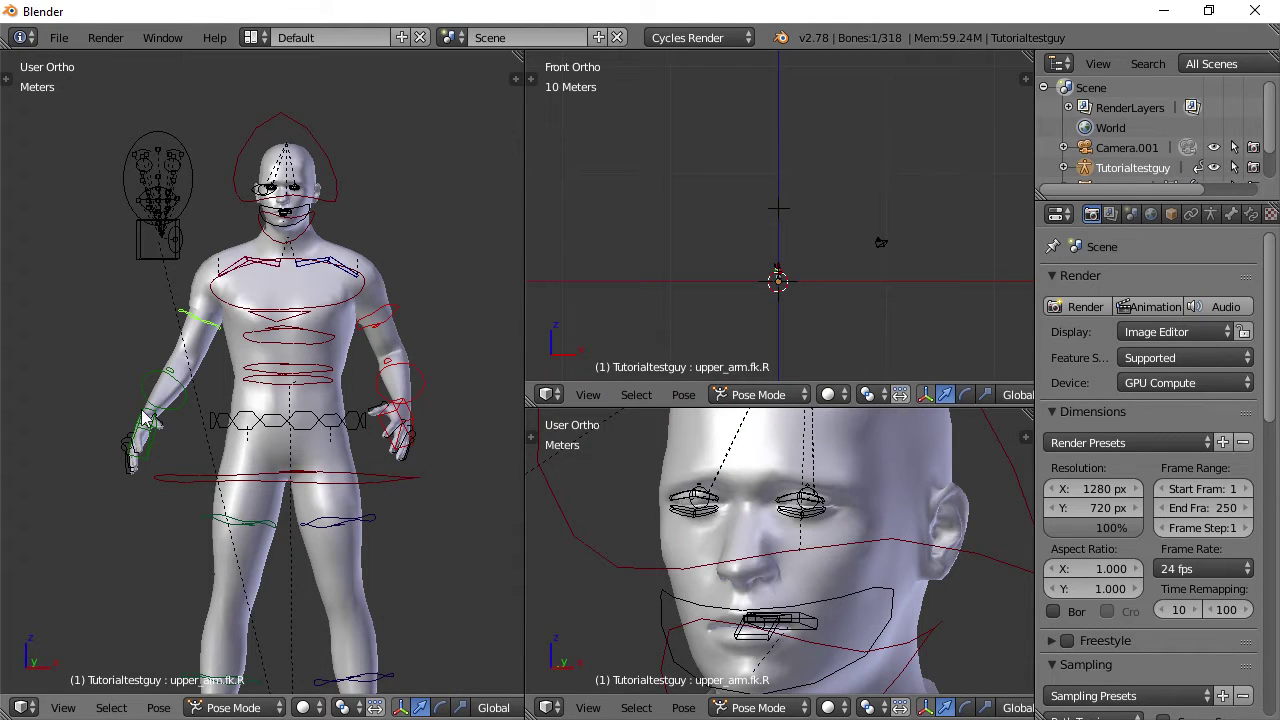
pyautogui.scroll(-1, 195, 385)
pyautogui.scroll(3, 325, 375)
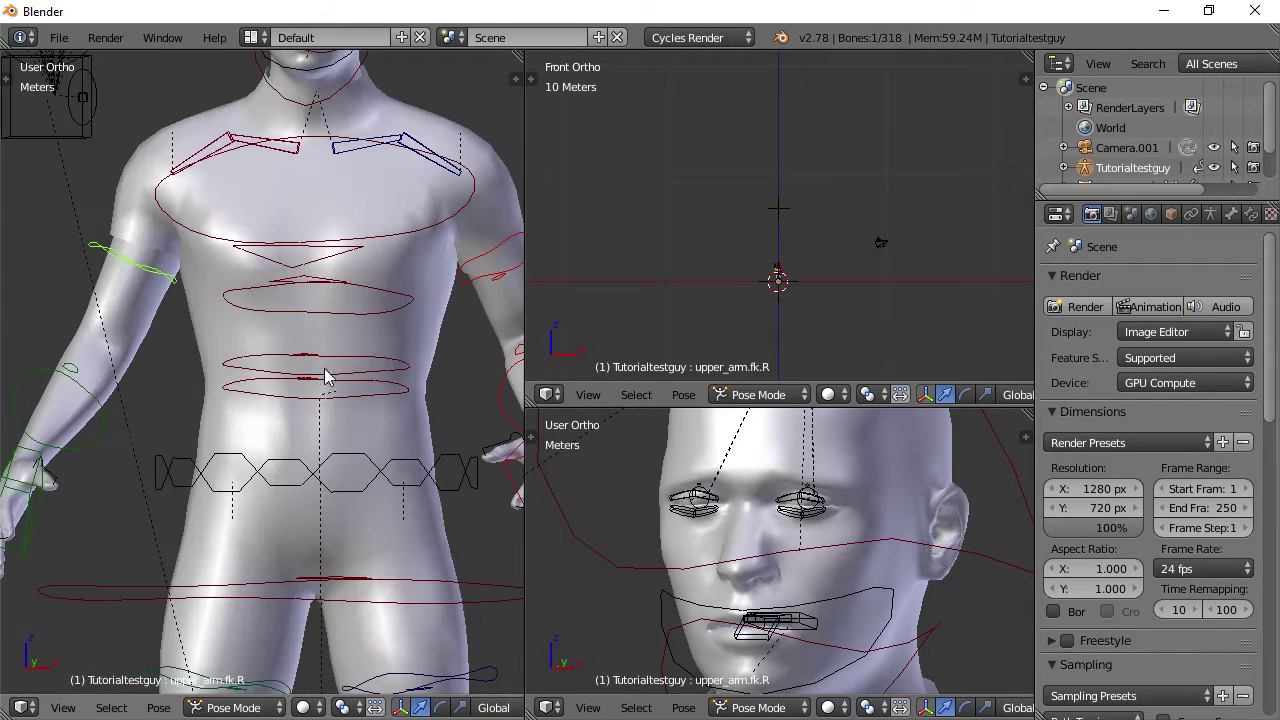
pyautogui.keyDown('shift'); pyautogui.moveTo(437, 309); pyautogui.dragTo(400, 266, button='middle'); pyautogui.keyUp('shift')
pyautogui.rightClick(418, 248)
pyautogui.press('r')
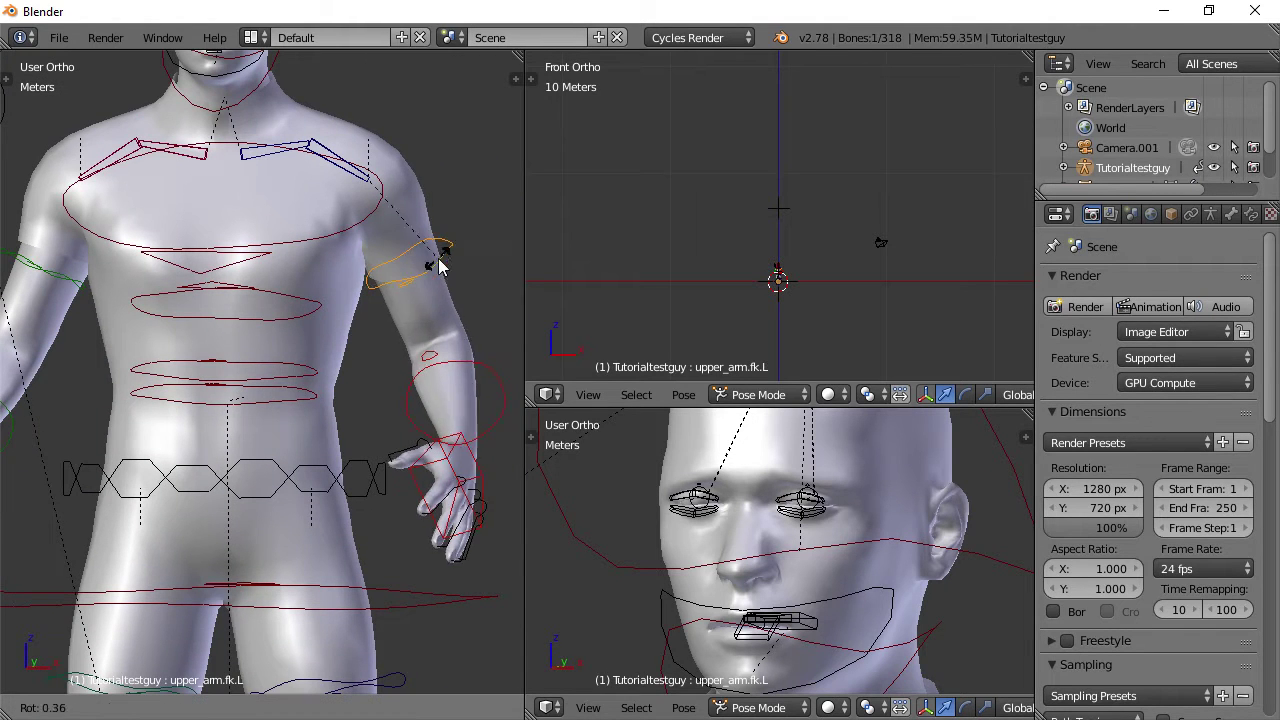
pyautogui.click(486, 243)
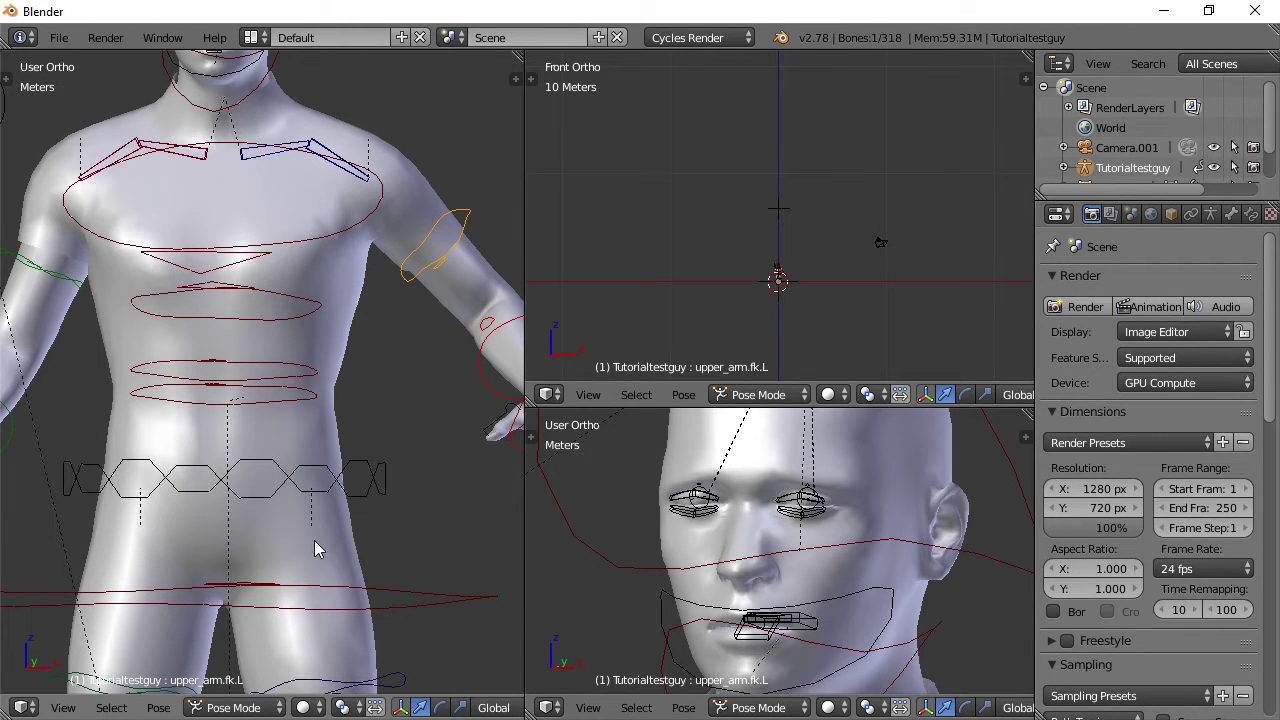
# Switch to Object Mode and try to rotate the whole Tutorialtestguy armature
pyautogui.click(233, 708)
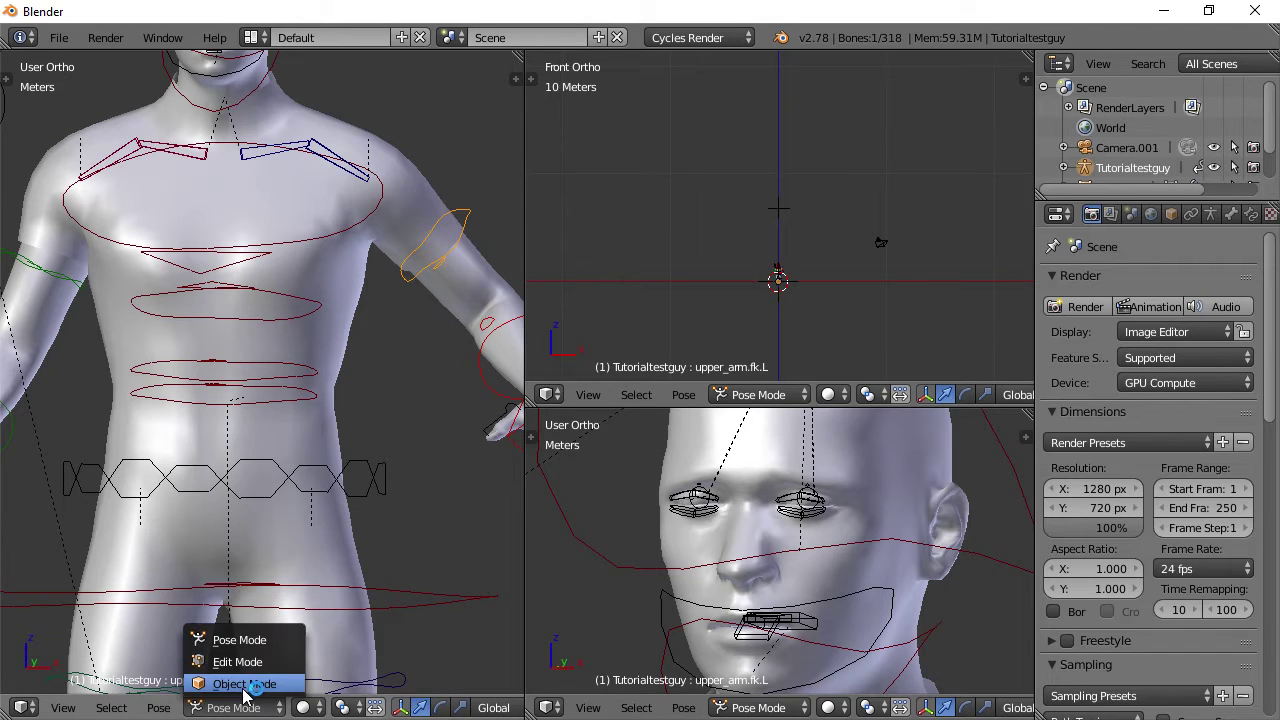
pyautogui.click(238, 684)
pyautogui.scroll(-3, 340, 450)
pyautogui.rightClick(377, 278)
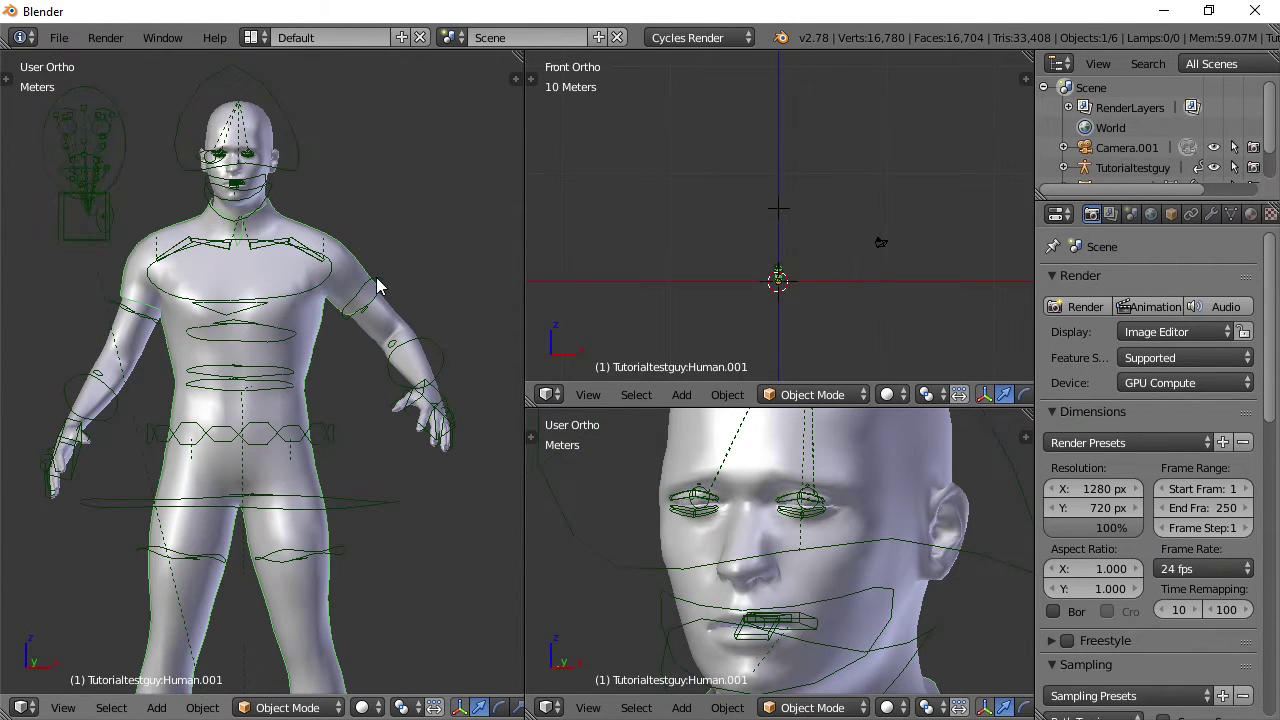
pyautogui.rightClick(380, 287)
pyautogui.rightClick(390, 288)
pyautogui.press('r')
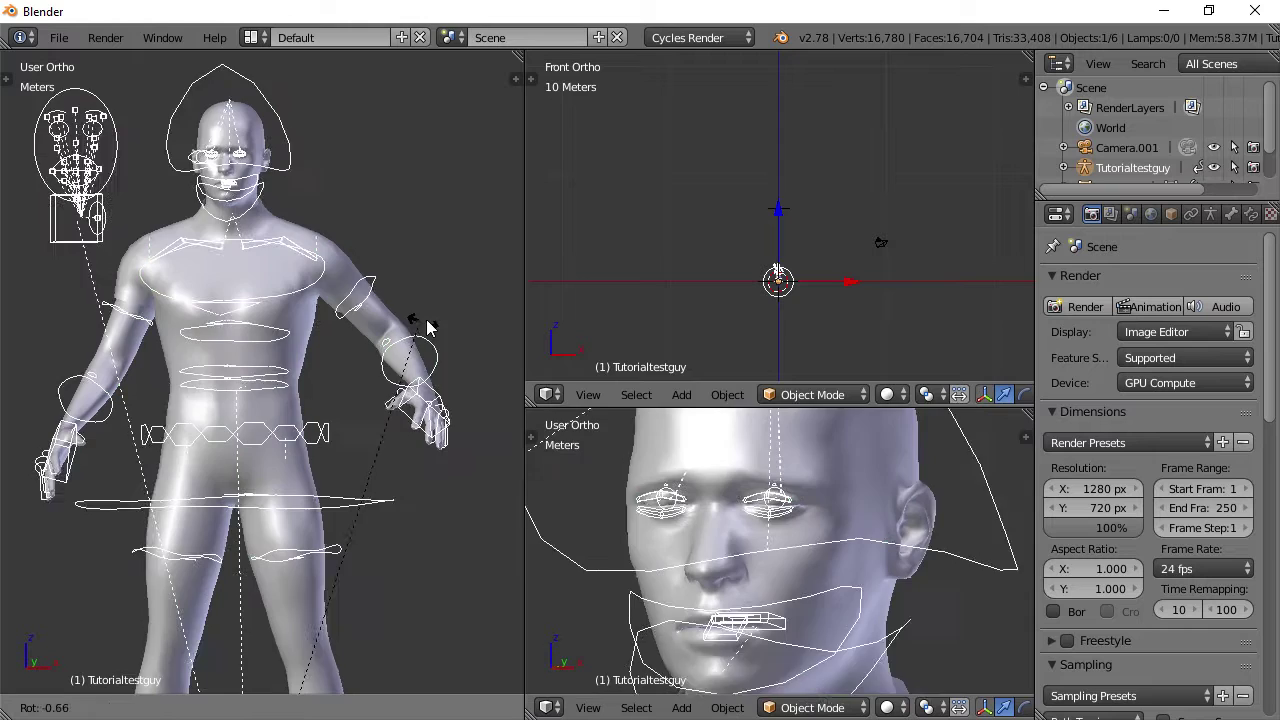
pyautogui.rightClick(387, 351)
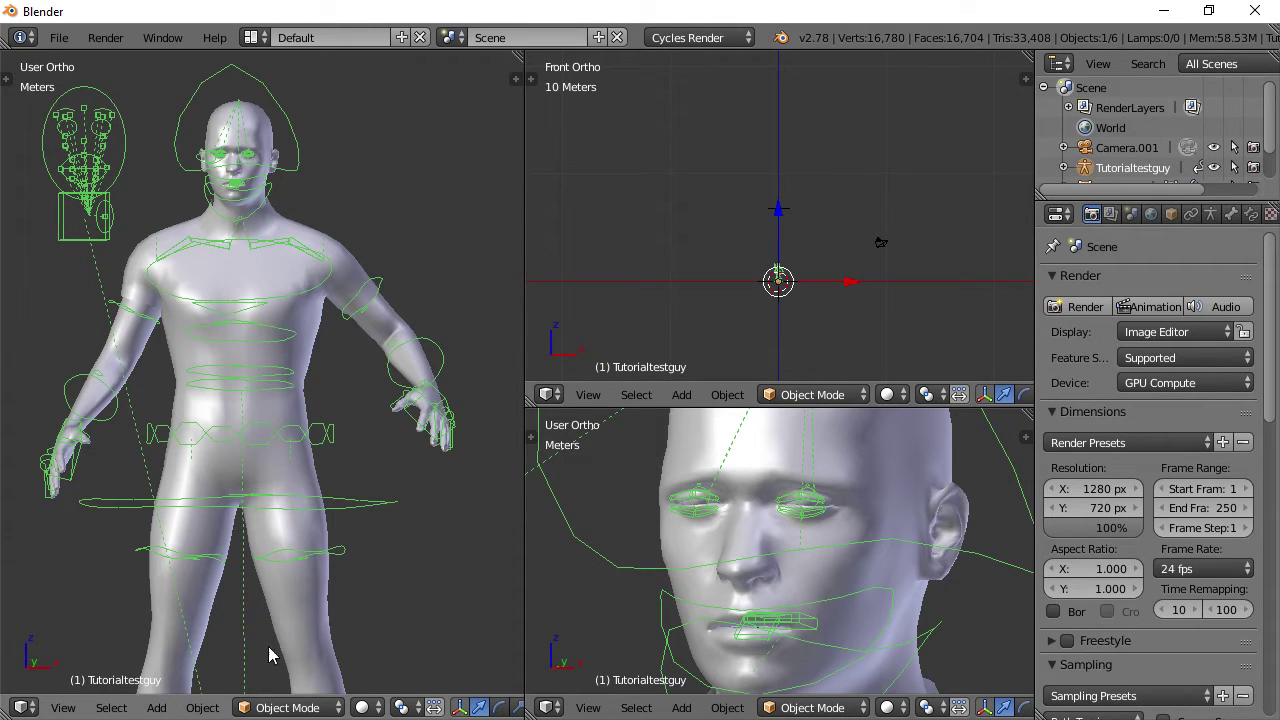
# Return to Pose Mode and try to rotate the left upper arm bone on its own
pyautogui.click(300, 708)
pyautogui.click(290, 670)
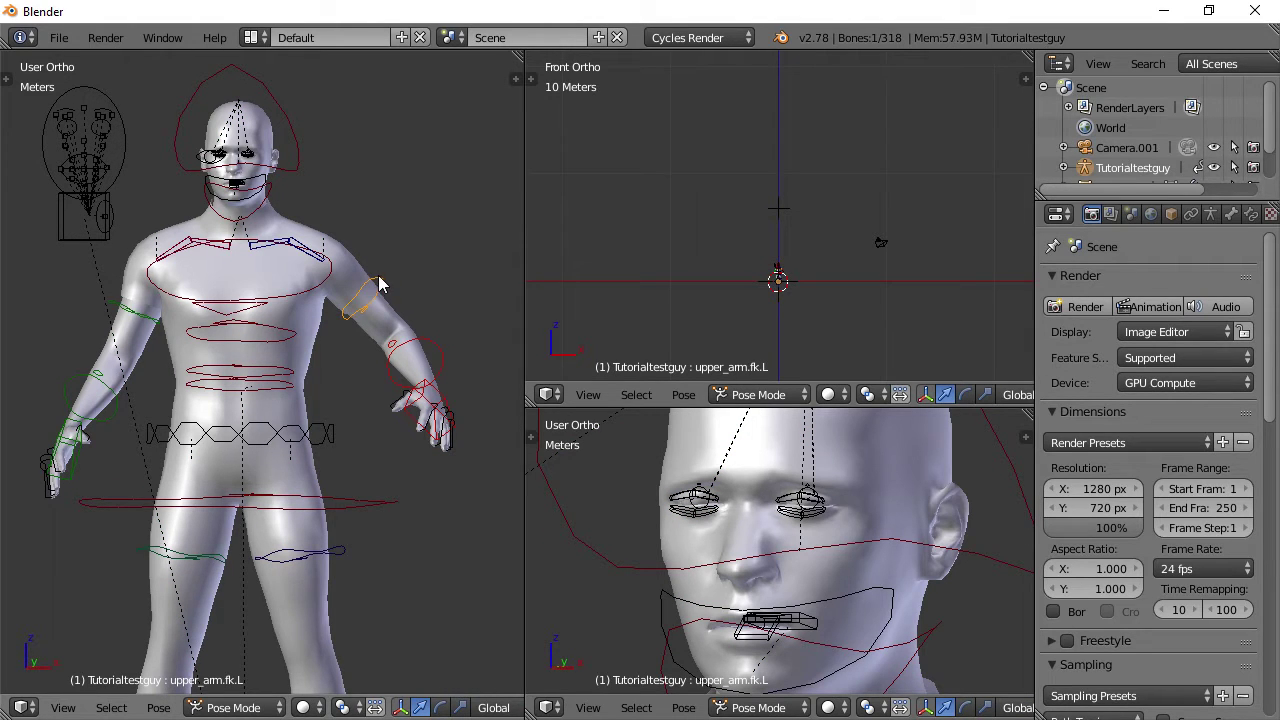
pyautogui.press('r')
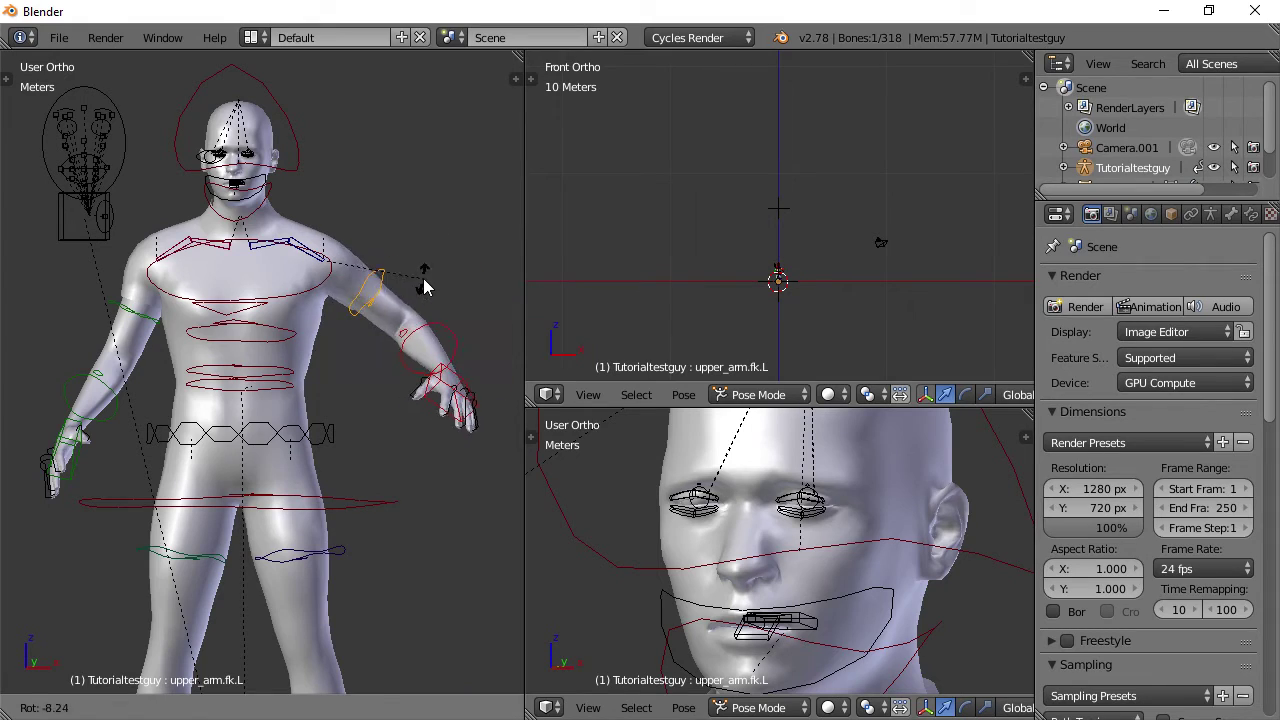
pyautogui.click(333, 200)
# Try rotating the character's head bone and neck bone in turn, cancelling each rotation
pyautogui.rightClick(296, 170)
pyautogui.press('r')
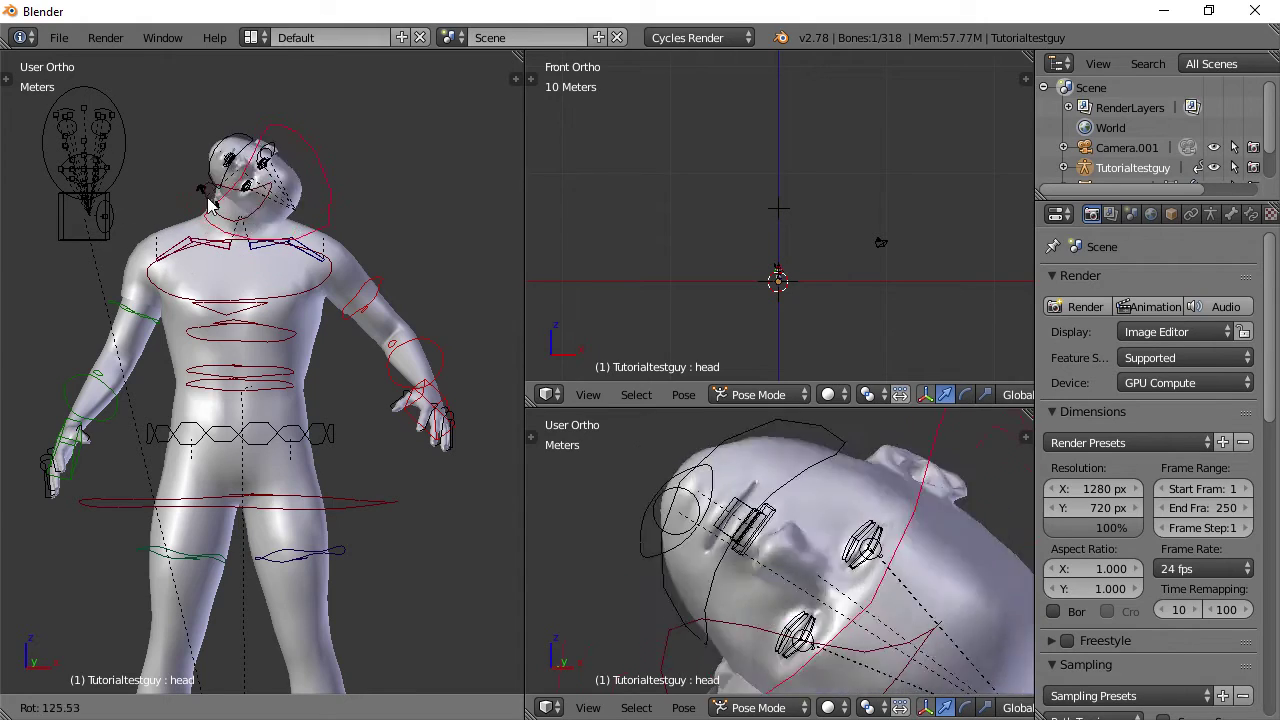
pyautogui.rightClick(314, 147)
pyautogui.rightClick(263, 207)
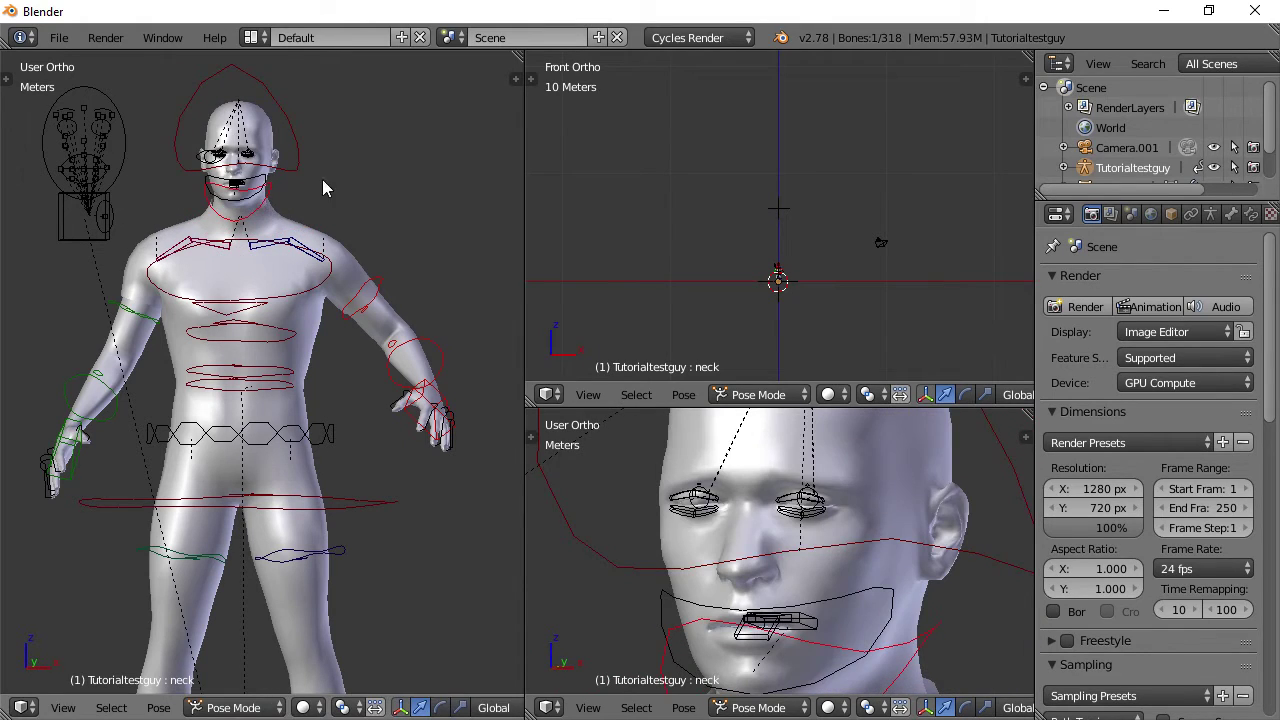
pyautogui.press('r')
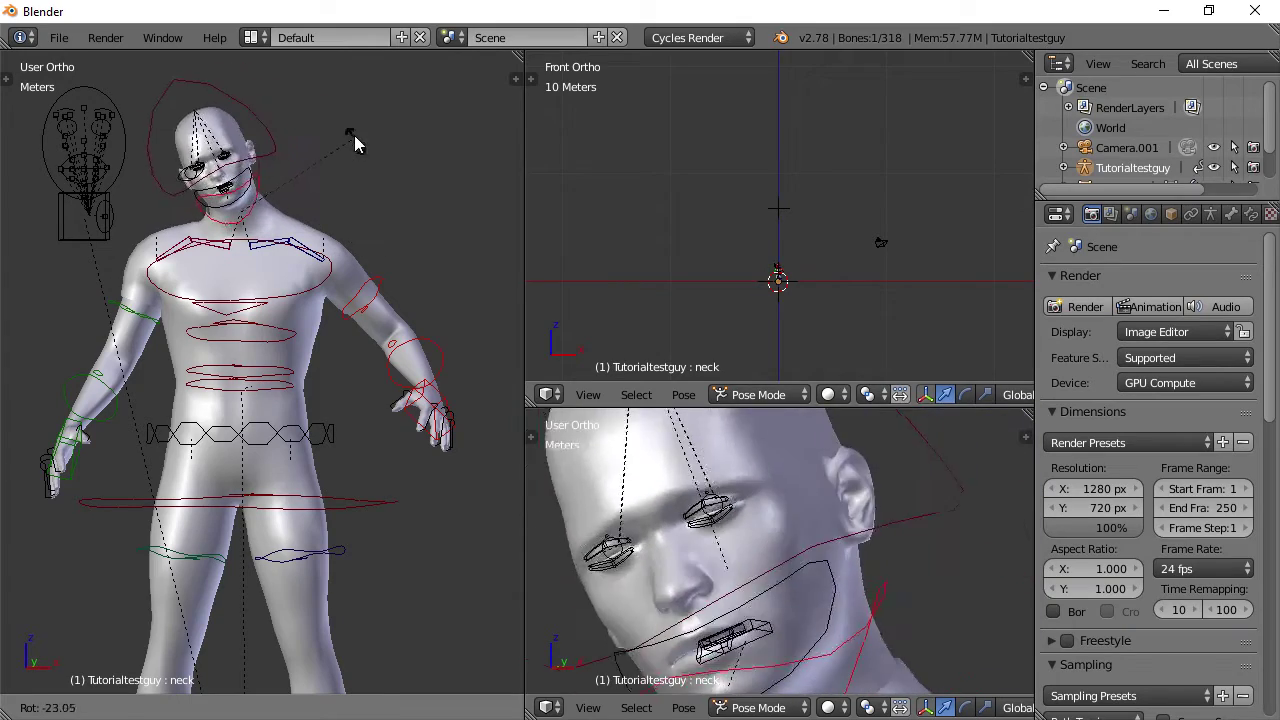
pyautogui.press('Escape')
# Try rotating the root bone around the hips, cancelling the rotation
pyautogui.rightClick(335, 438)
pyautogui.press('r')
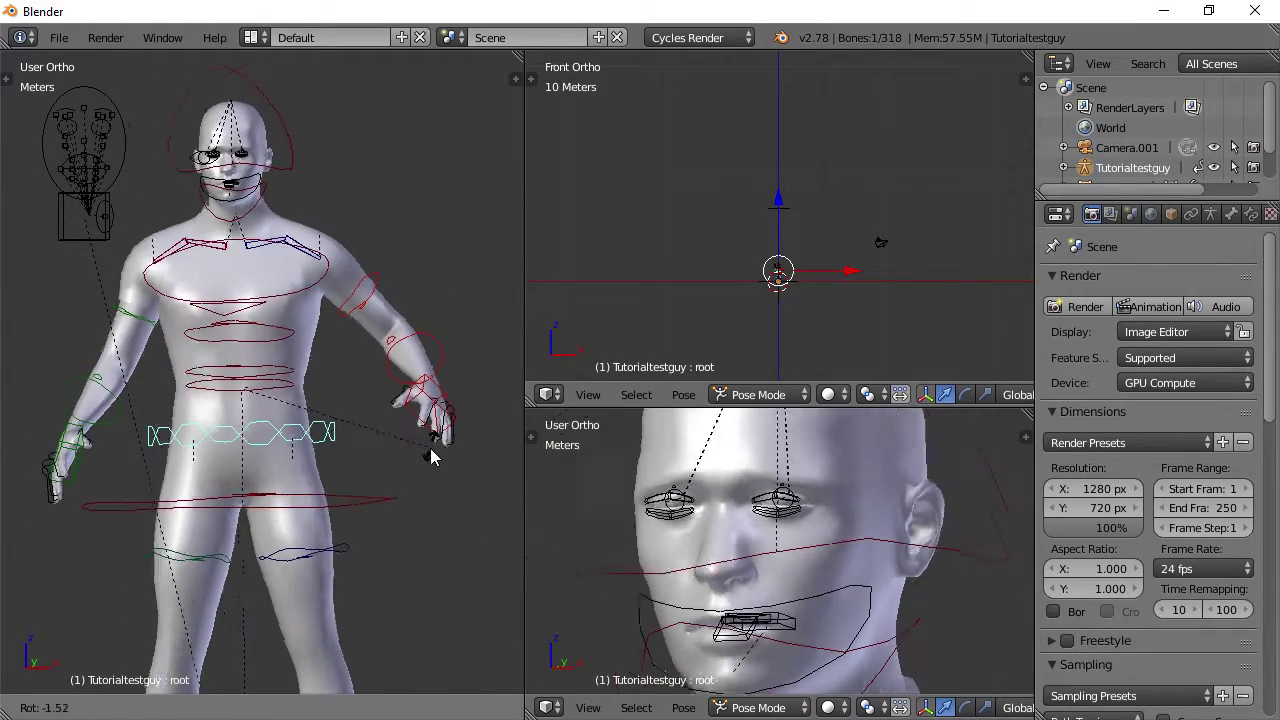
pyautogui.rightClick(435, 447)
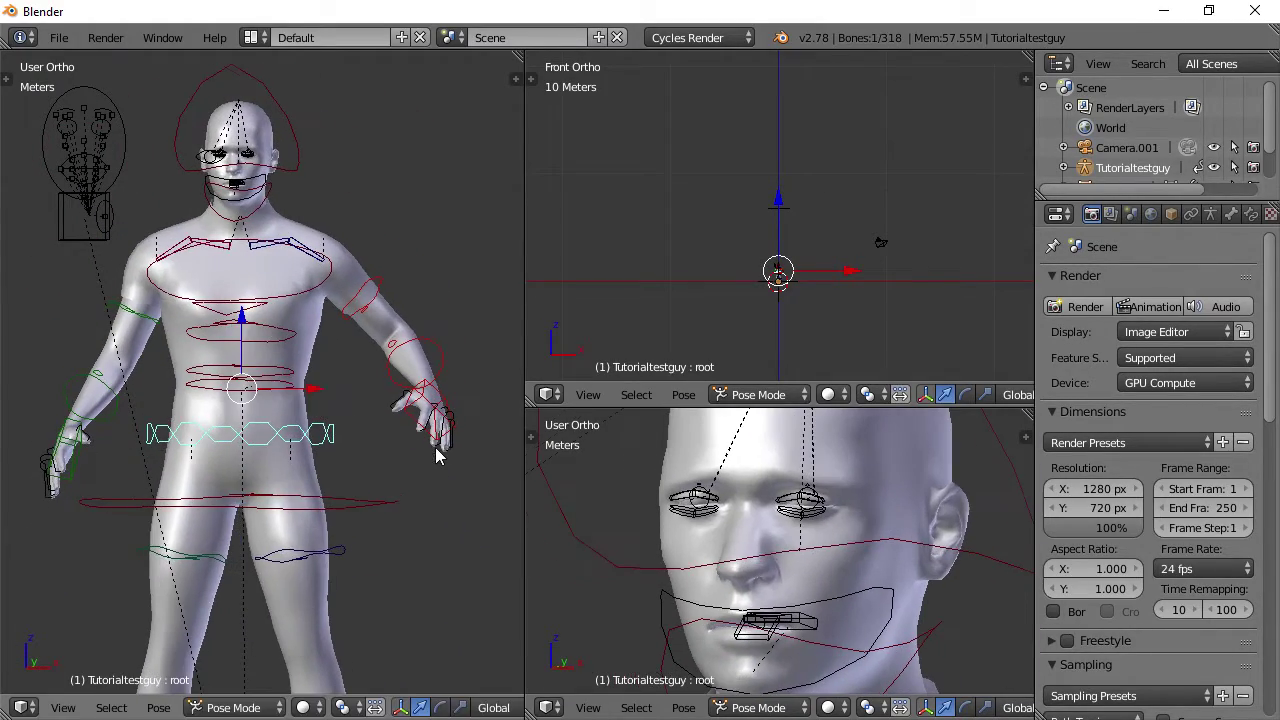
# Try another rotation of the left upper arm FK bone and cancel it
pyautogui.scroll(-3, 391, 421)
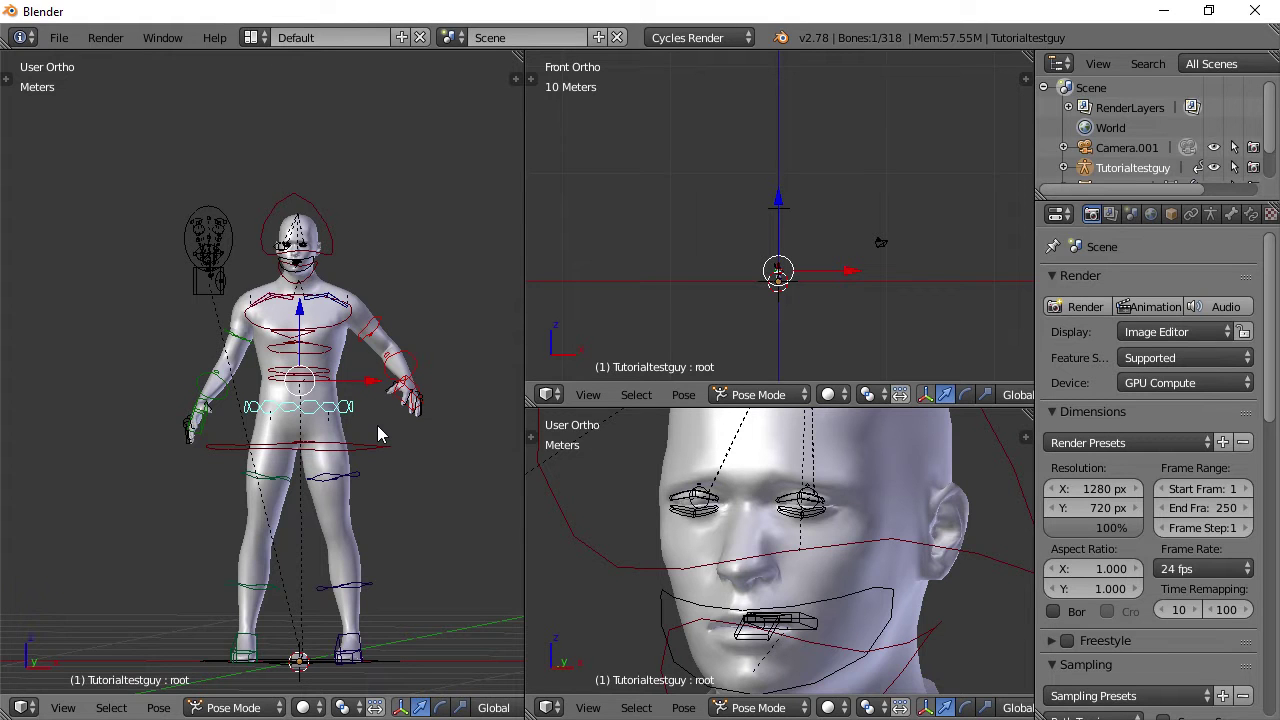
pyautogui.scroll(3, 388, 426)
pyautogui.keyDown('shift'); pyautogui.moveTo(450, 347); pyautogui.dragTo(310, 338, button='middle'); pyautogui.keyUp('shift')
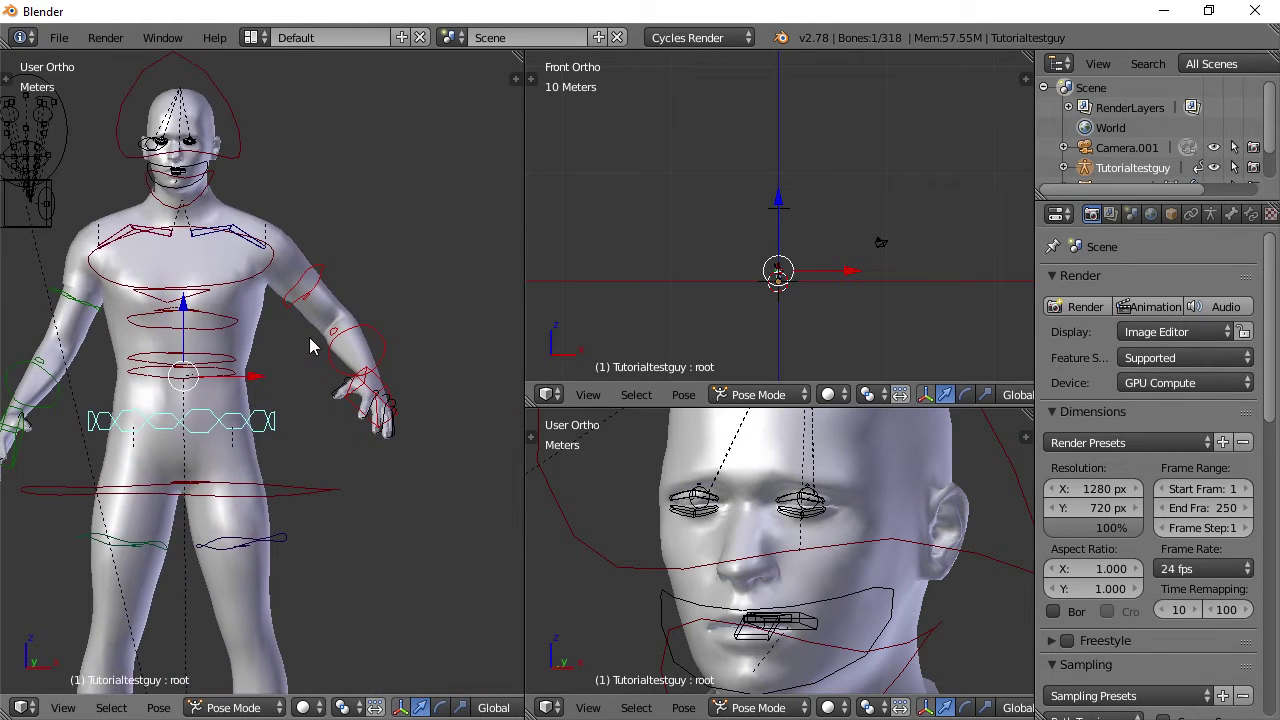
pyautogui.scroll(2, 309, 337)
pyautogui.rightClick(345, 226)
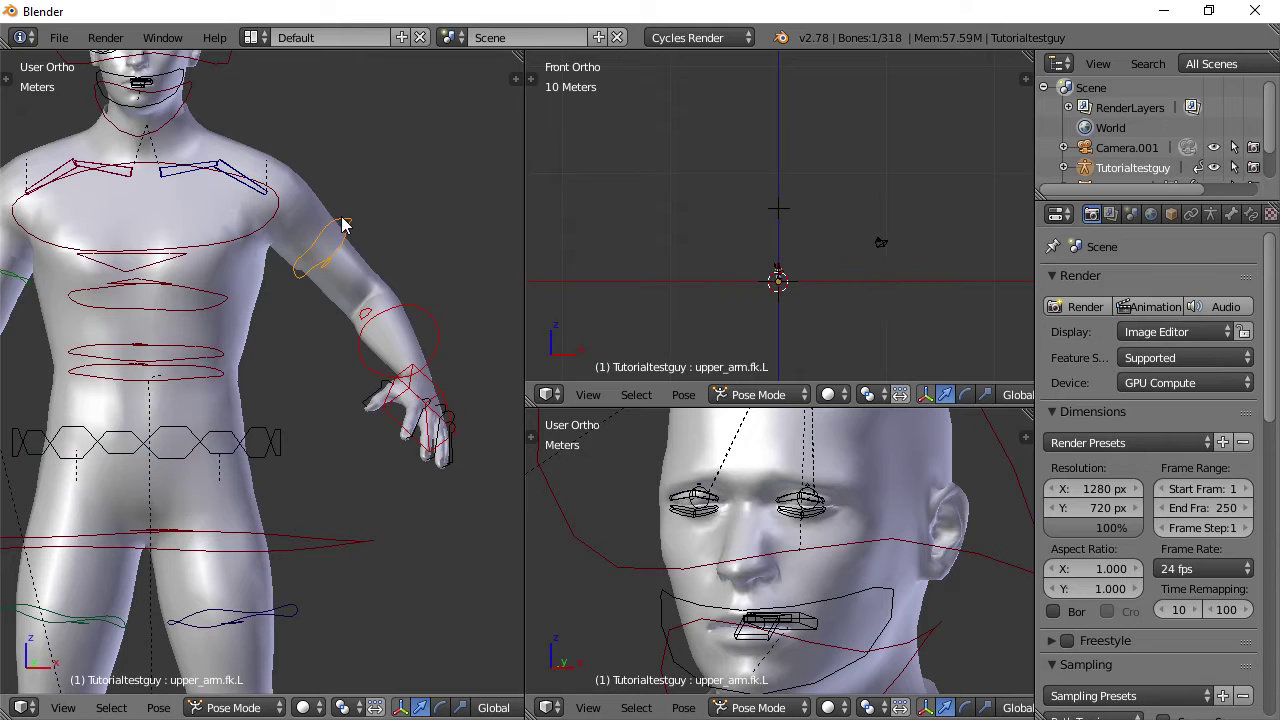
pyautogui.press('r')
pyautogui.rightClick(388, 250)
# Try rotating the left hand FK bone and the left forearm FK bone without keeping either pose
pyautogui.rightClick(422, 406)
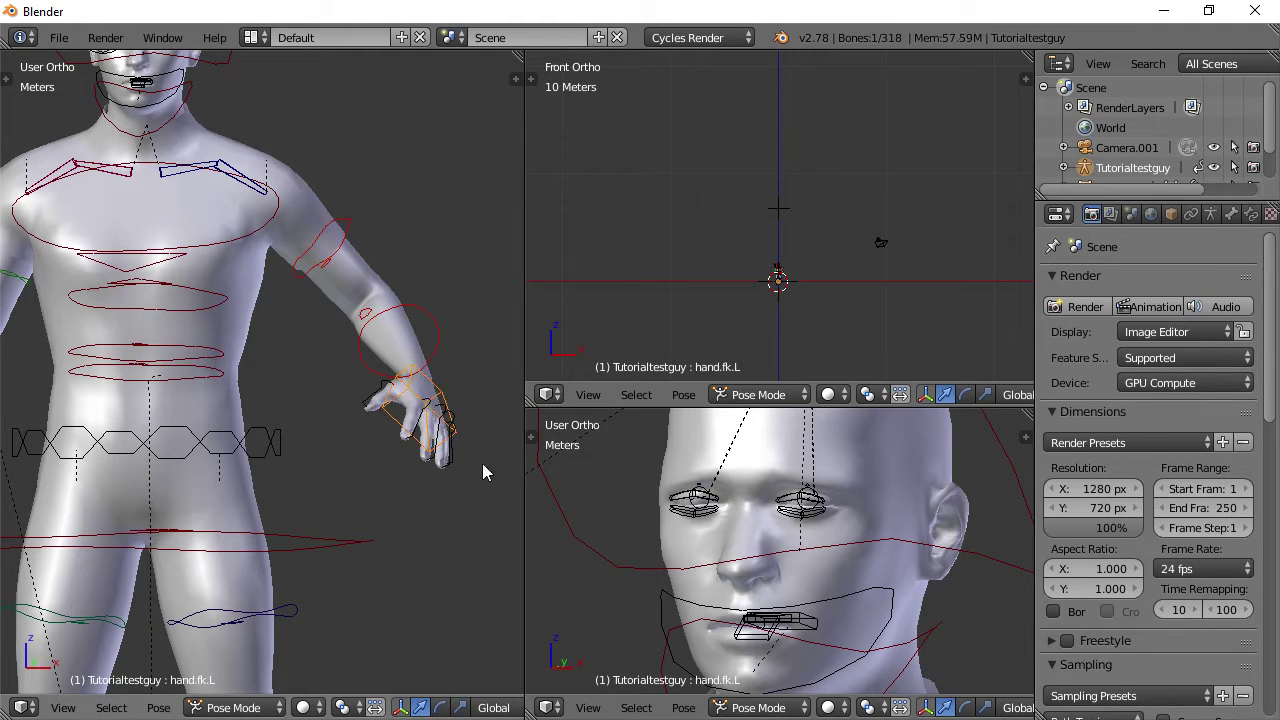
pyautogui.press('r')
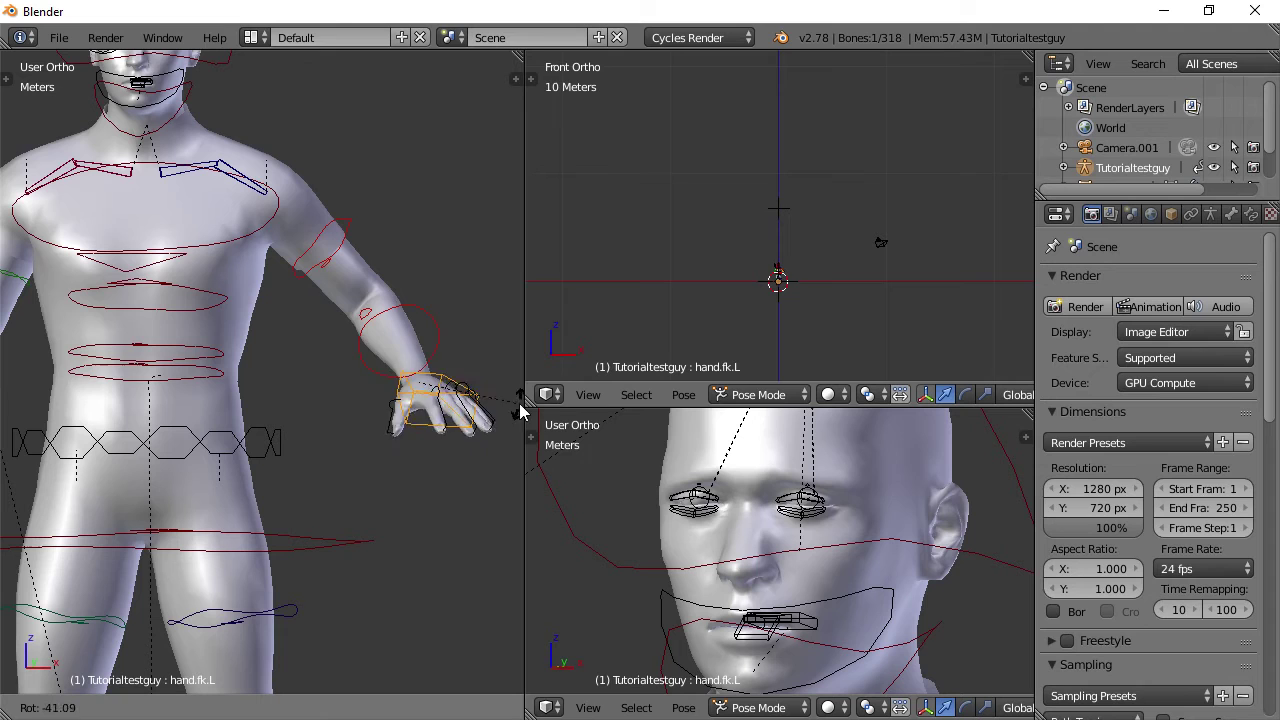
pyautogui.click(432, 347)
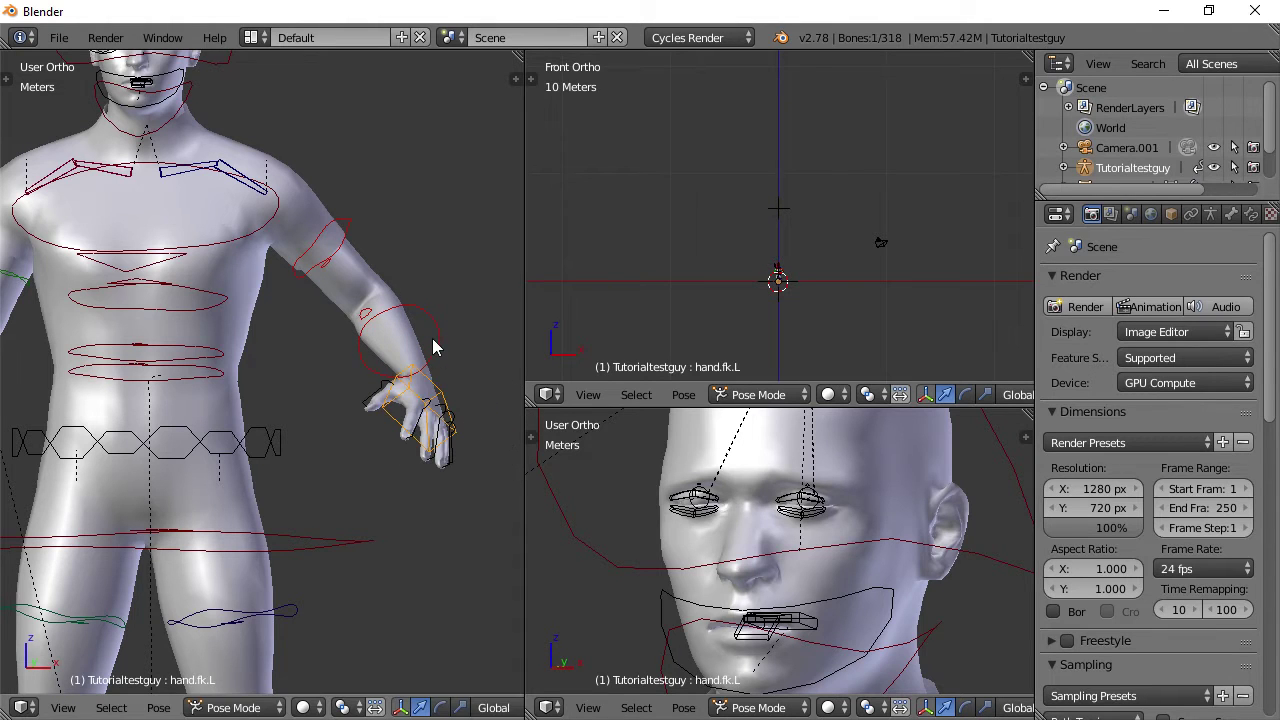
pyautogui.rightClick(434, 328)
pyautogui.press('r')
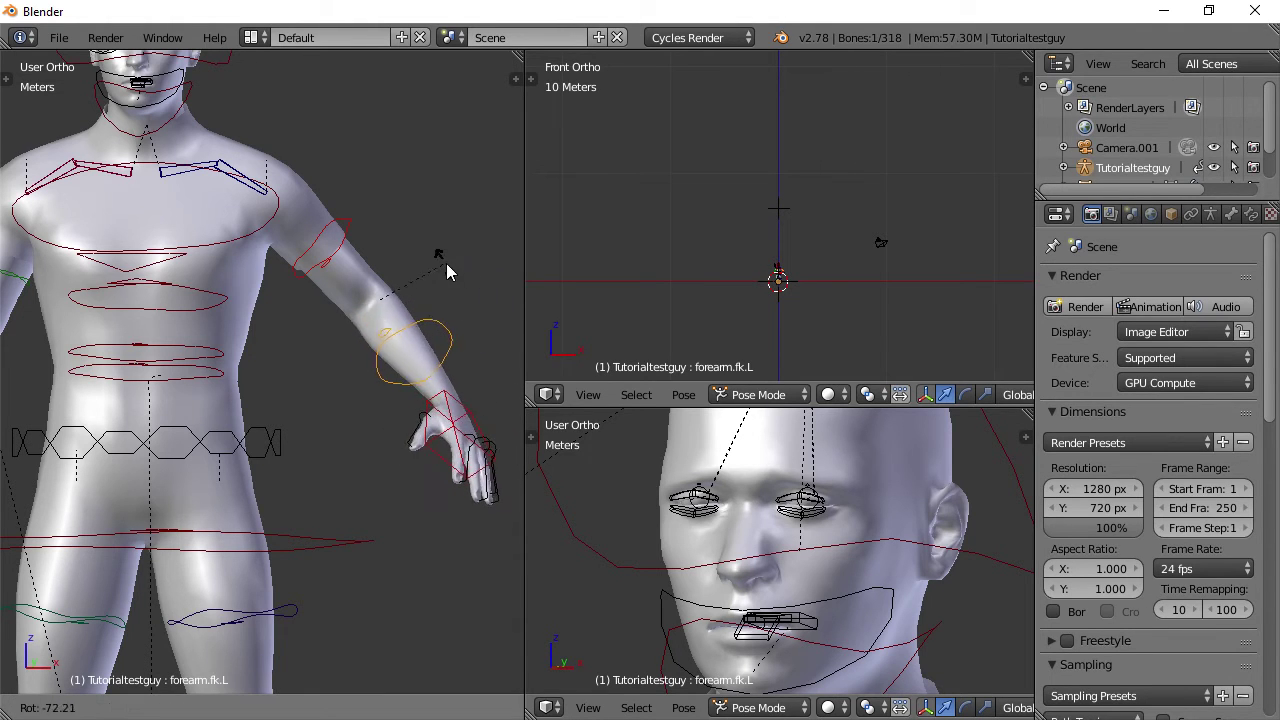
pyautogui.click(380, 296)
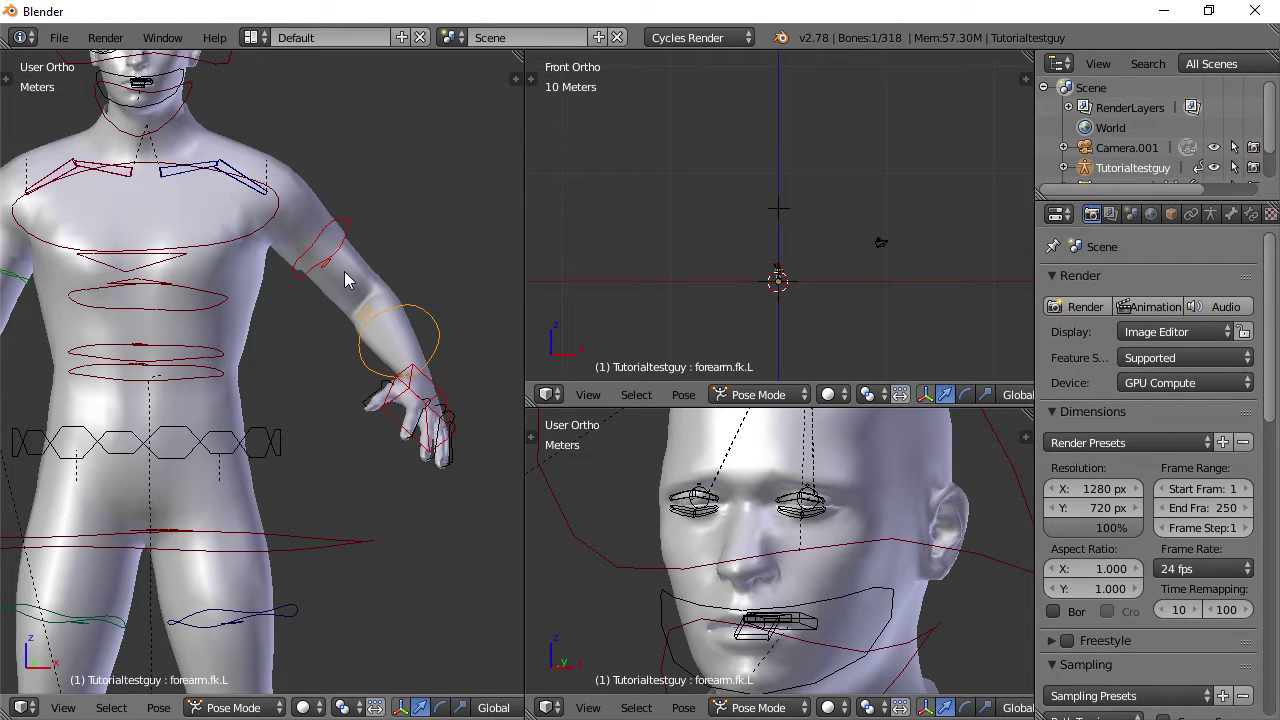
# Try rotating the chest-1 bone around the upper torso, cancelling the rotation
pyautogui.rightClick(278, 212)
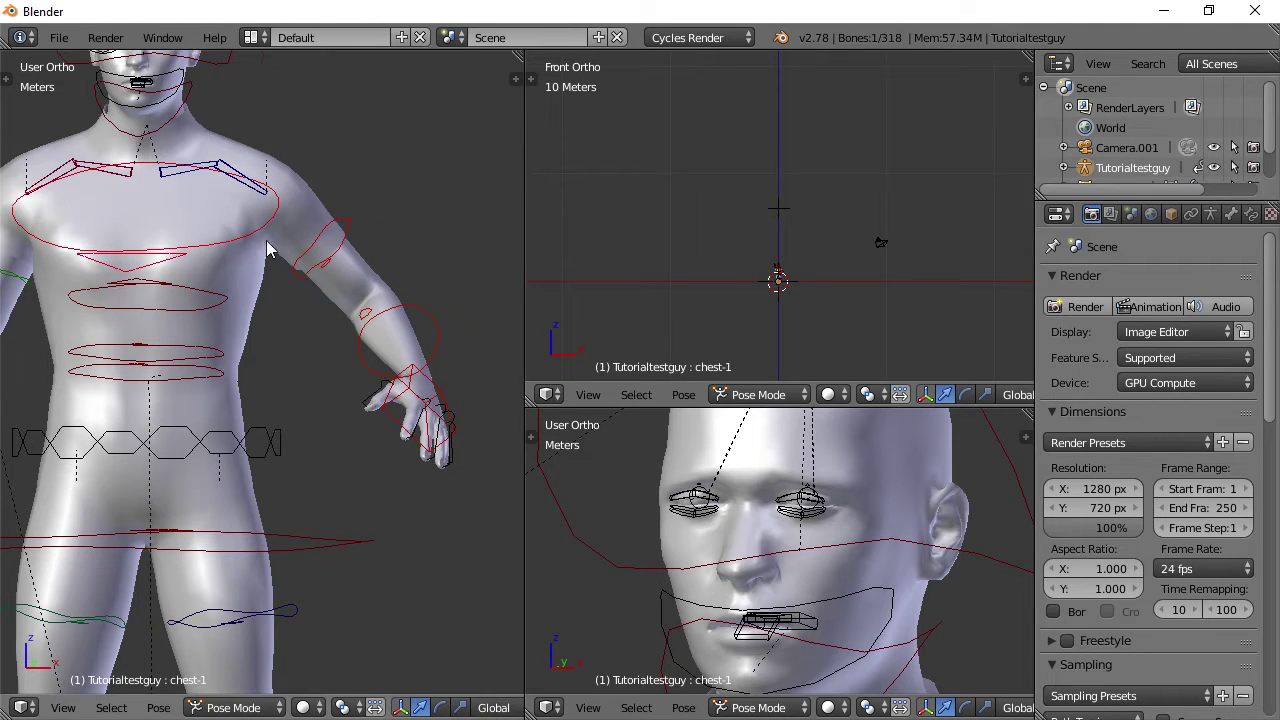
pyautogui.keyDown('shift'); pyautogui.moveTo(266, 249); pyautogui.dragTo(340, 259, button='middle'); pyautogui.keyUp('shift')
pyautogui.press('r')
pyautogui.rightClick(362, 274)
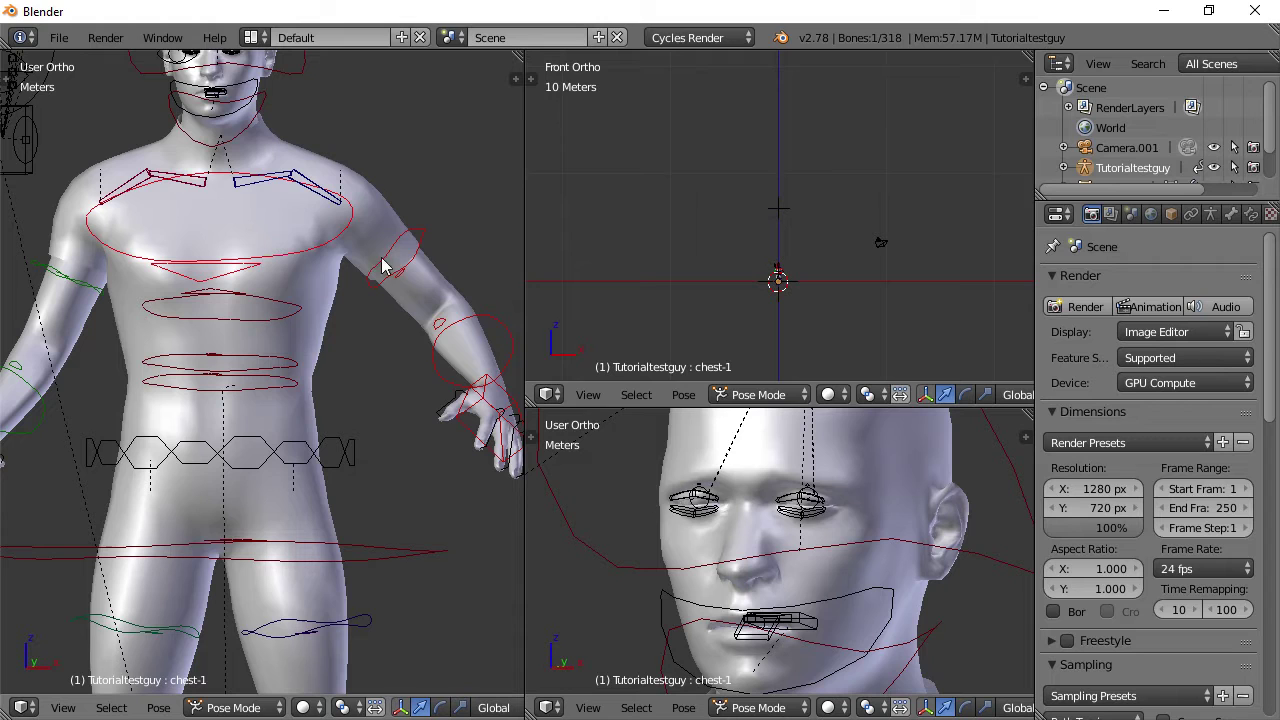
pyautogui.scroll(-1, 412, 362)
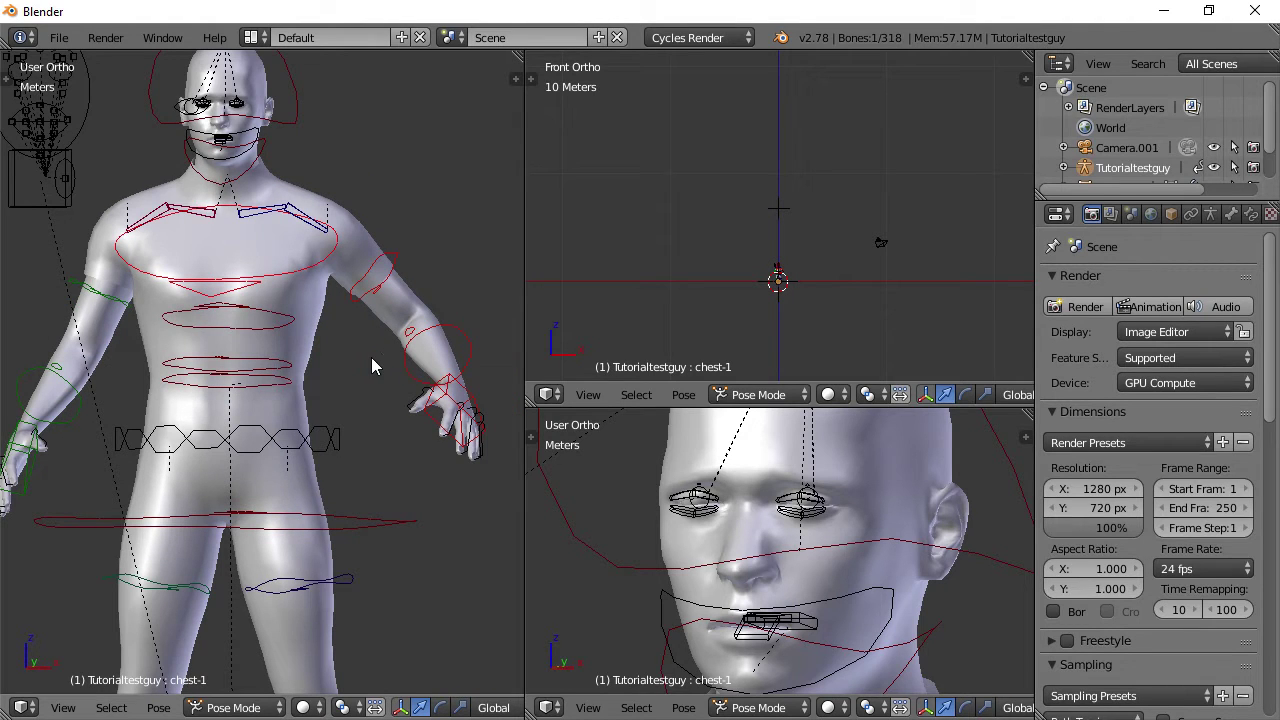
# Try one more rotation of the left hand FK bone and cancel it
pyautogui.rightClick(455, 410)
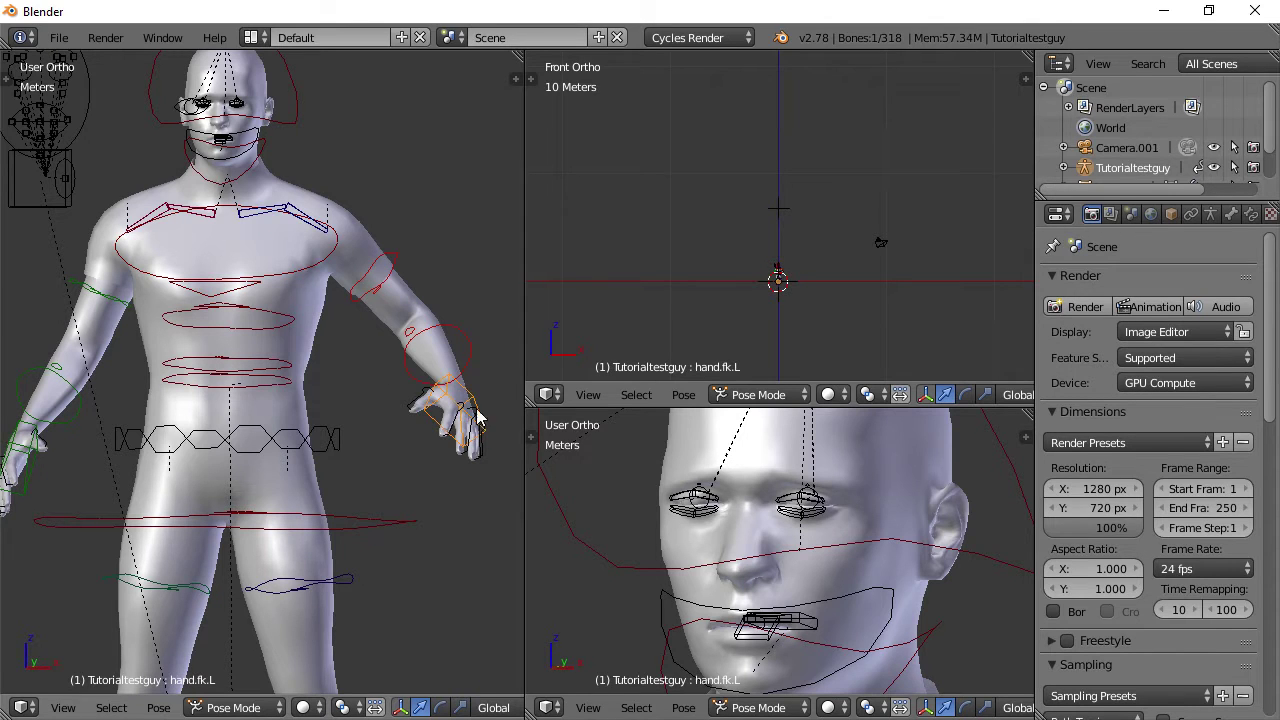
pyautogui.press('r')
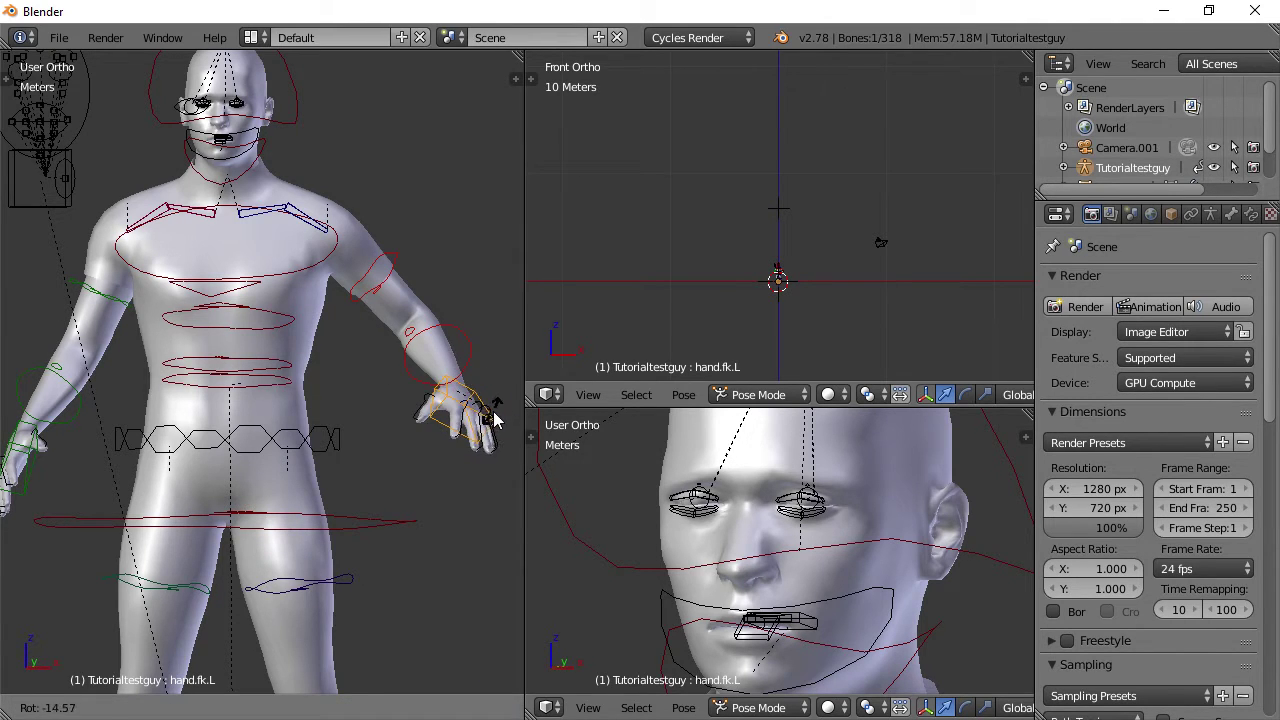
pyautogui.press('Escape')
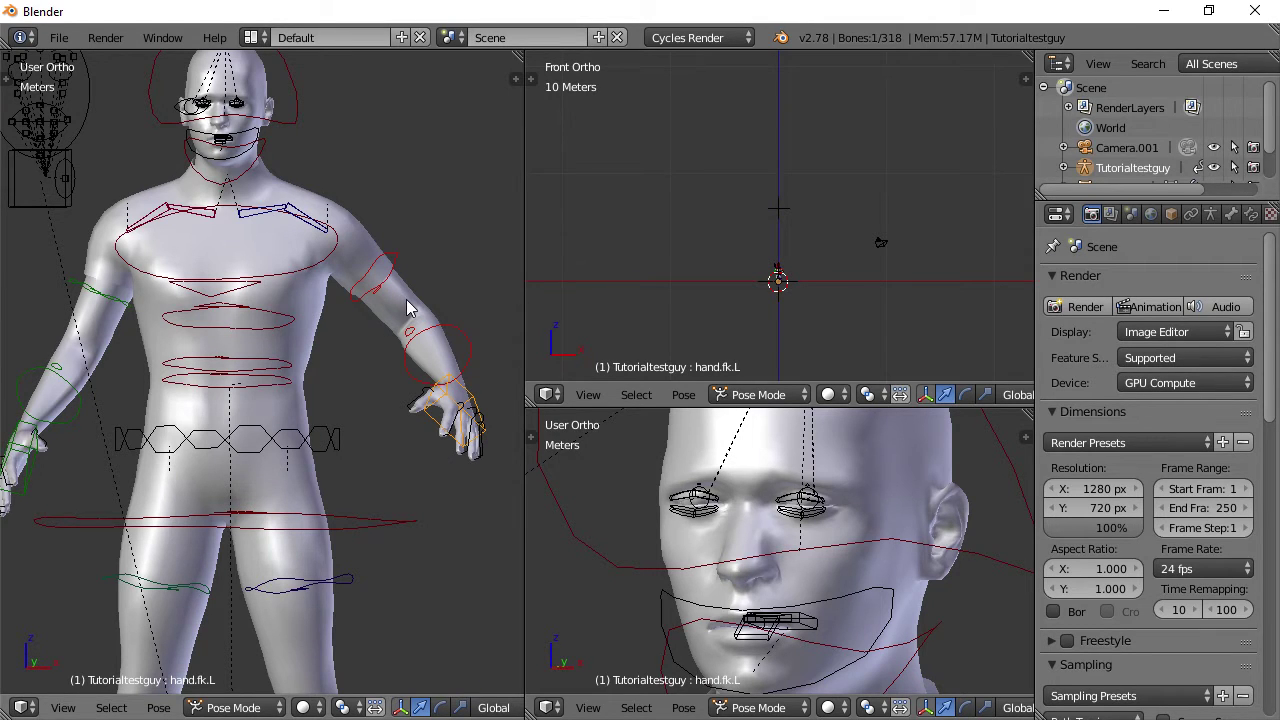
# Show the MHX2 Runtime tools in the viewport and collapse the MHX Setup section
pyautogui.scroll(-2, 410, 310)
pyautogui.moveTo(409, 306)
pyautogui.mouseDown(button='middle')
pyautogui.moveTo(374, 334)
pyautogui.moveTo(415, 304)
pyautogui.mouseUp(button='middle')
pyautogui.scroll(-1, 415, 304)
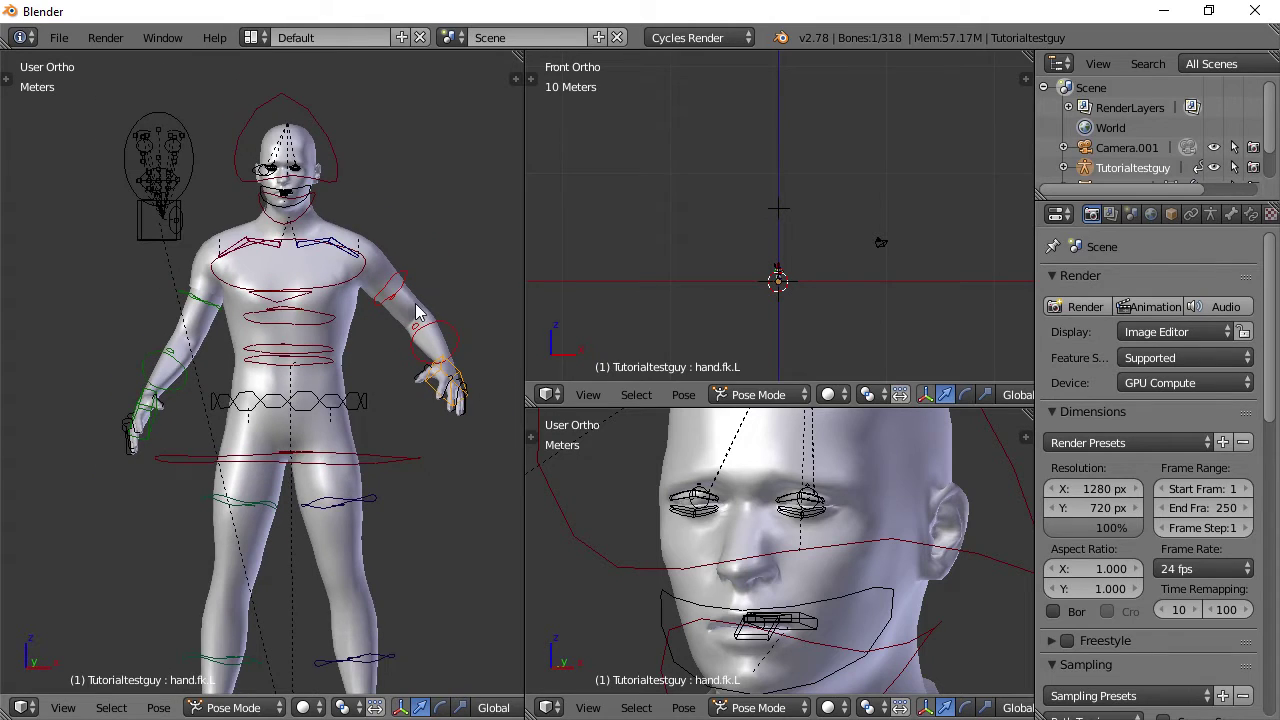
pyautogui.keyDown('shift'); pyautogui.moveTo(403, 359); pyautogui.dragTo(396, 299, button='middle'); pyautogui.keyUp('shift')
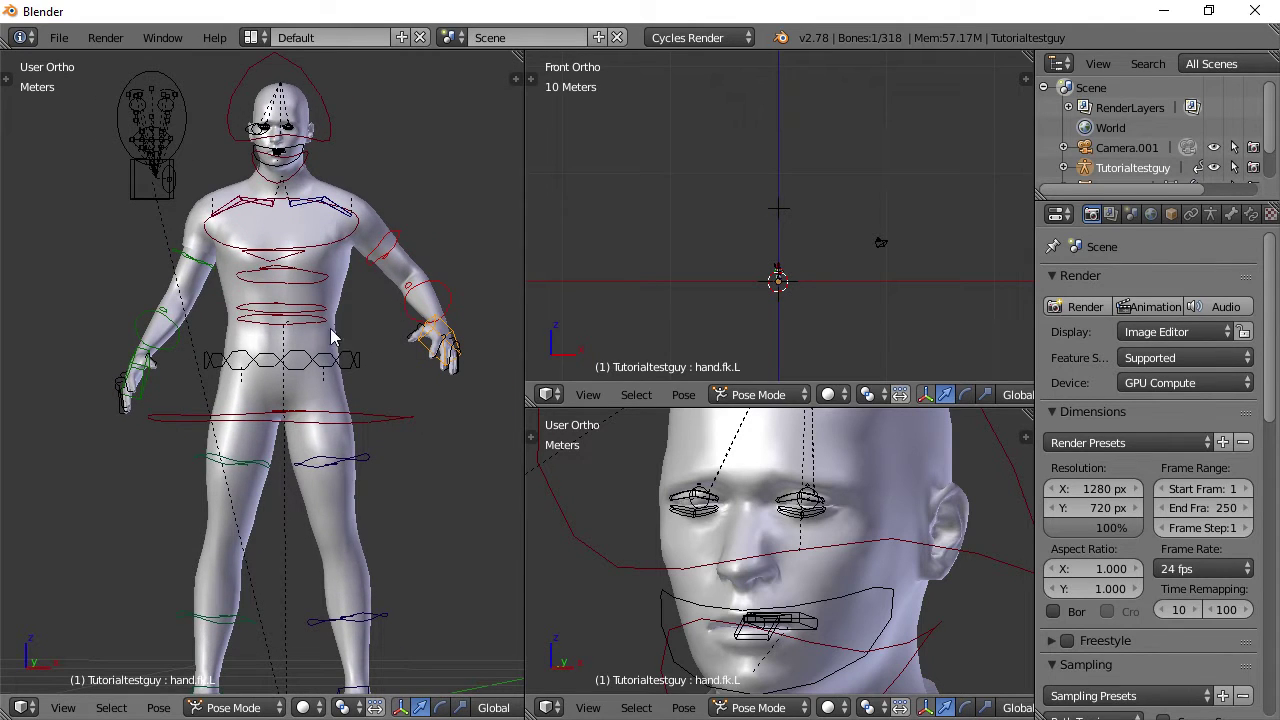
pyautogui.hotkey('shift', 'alt', 'c')
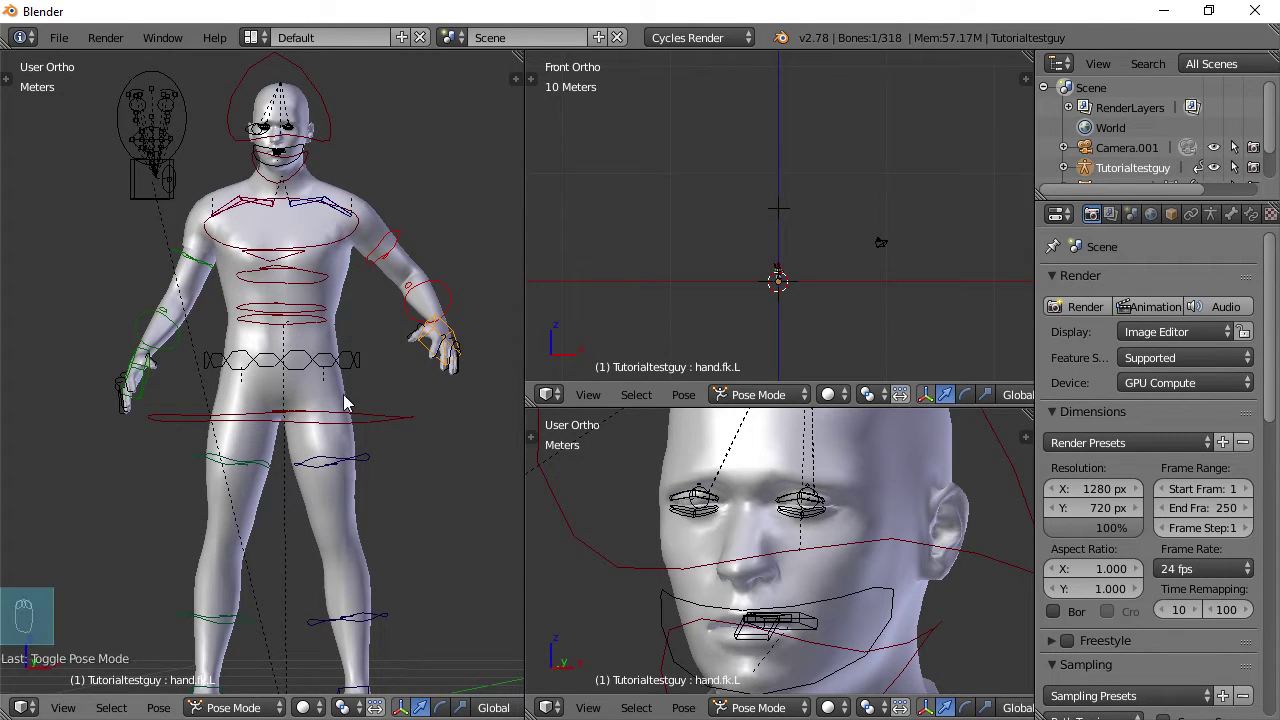
pyautogui.press('t')
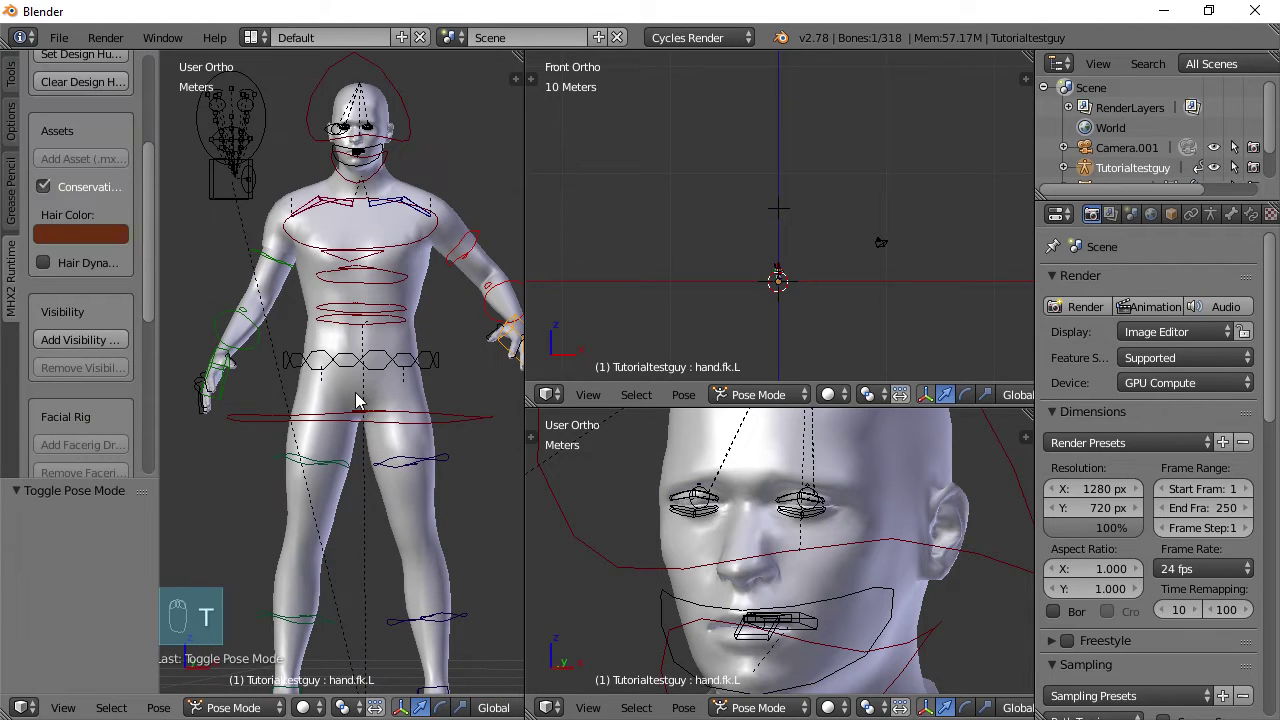
pyautogui.moveTo(145, 290); pyautogui.dragTo(144, 187)
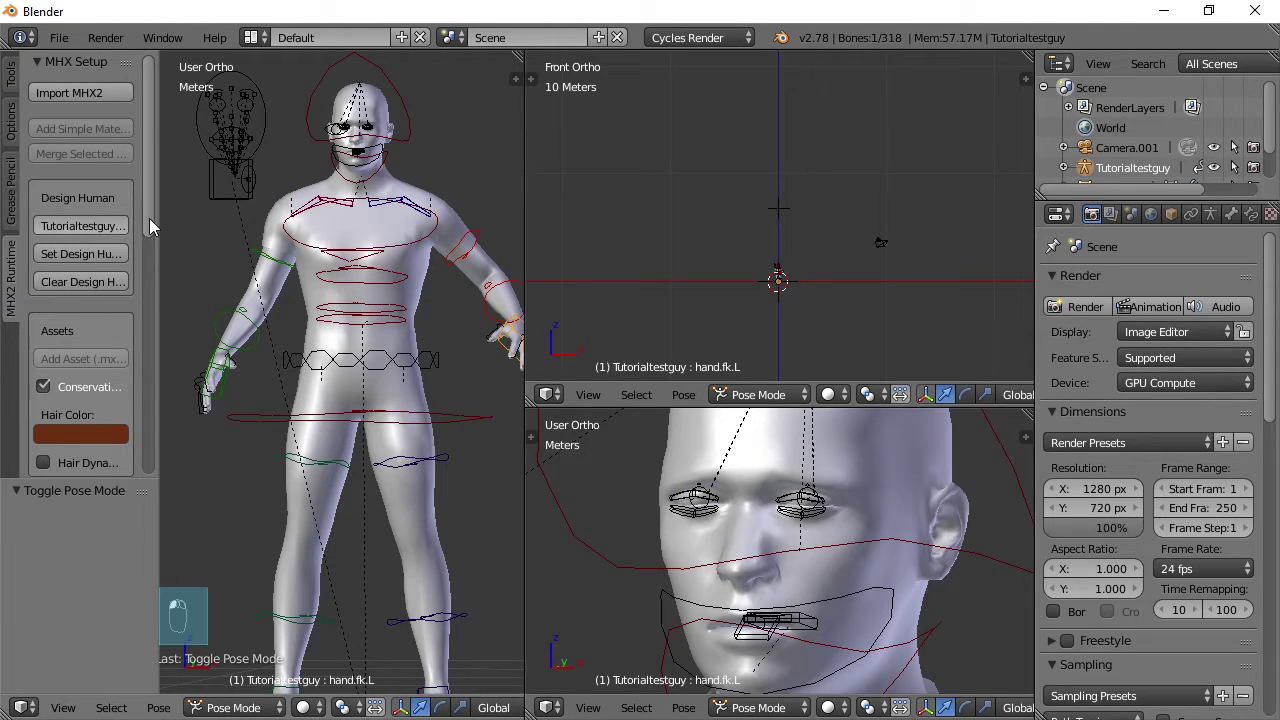
pyautogui.click(37, 62)
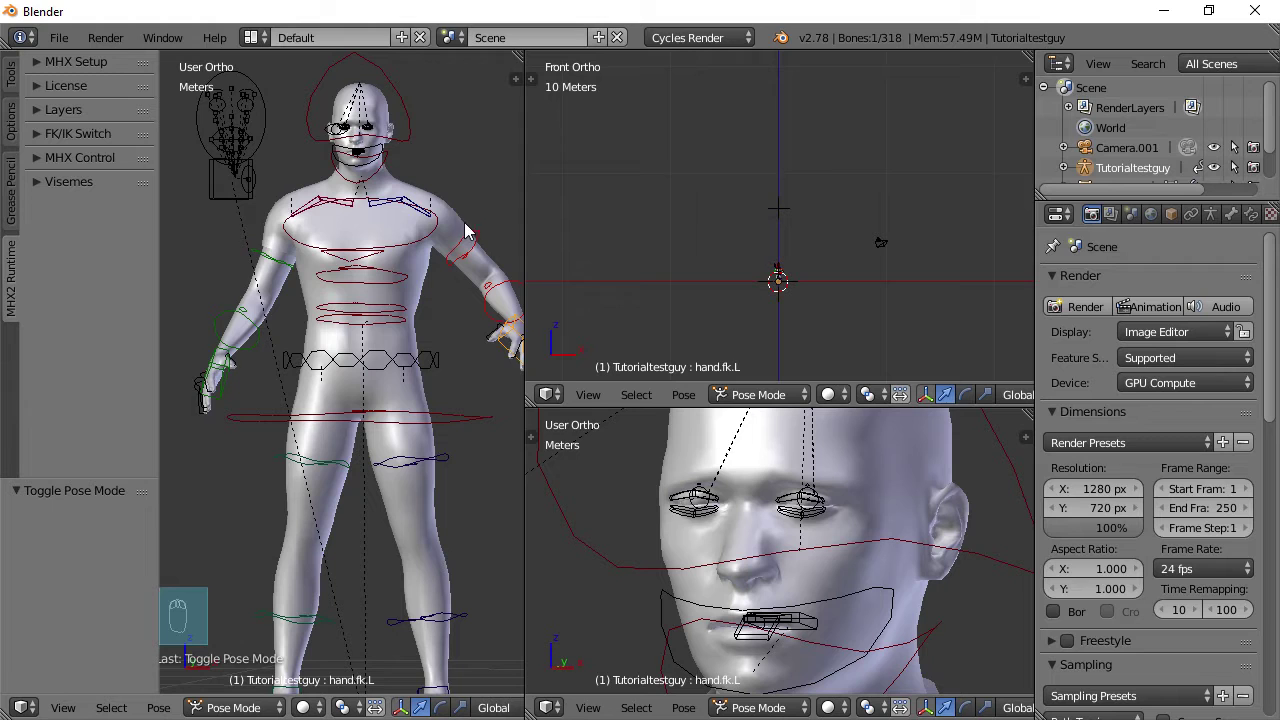
# Switch the rig to Object Mode and return it to Pose Mode
pyautogui.hotkey('ctrl', 'Tab')
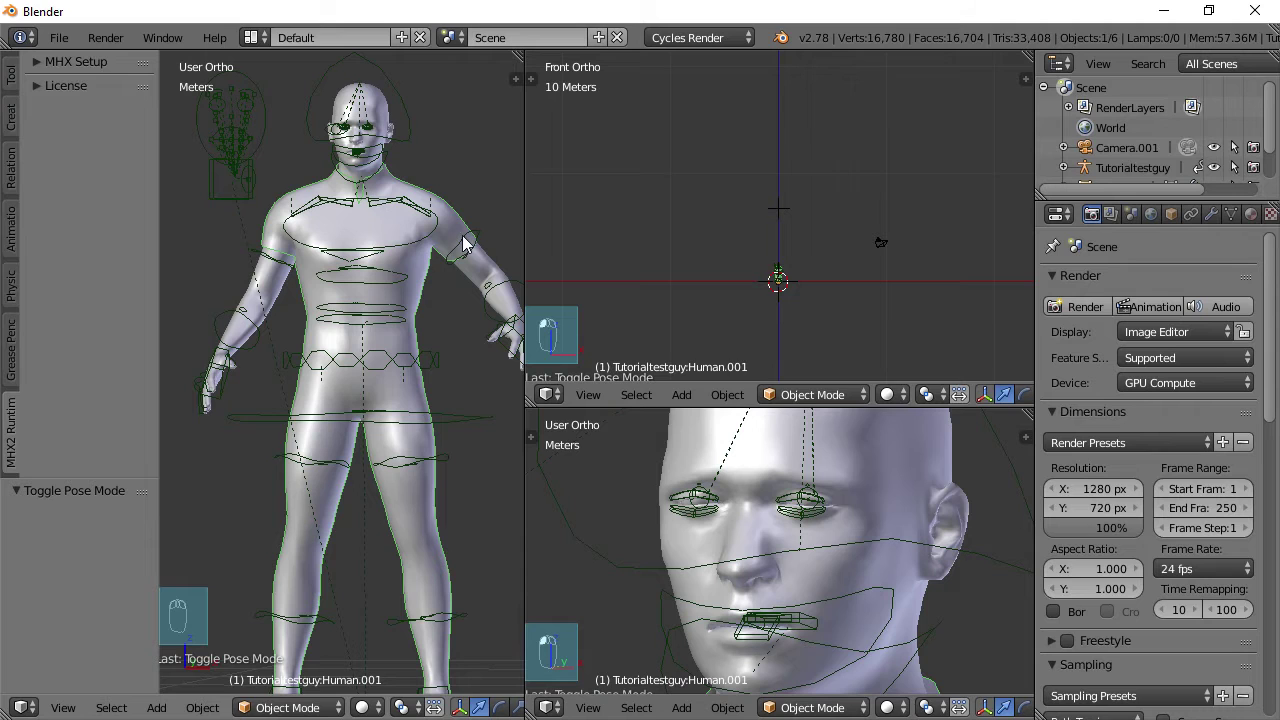
pyautogui.hotkey('ctrl', 'Tab')
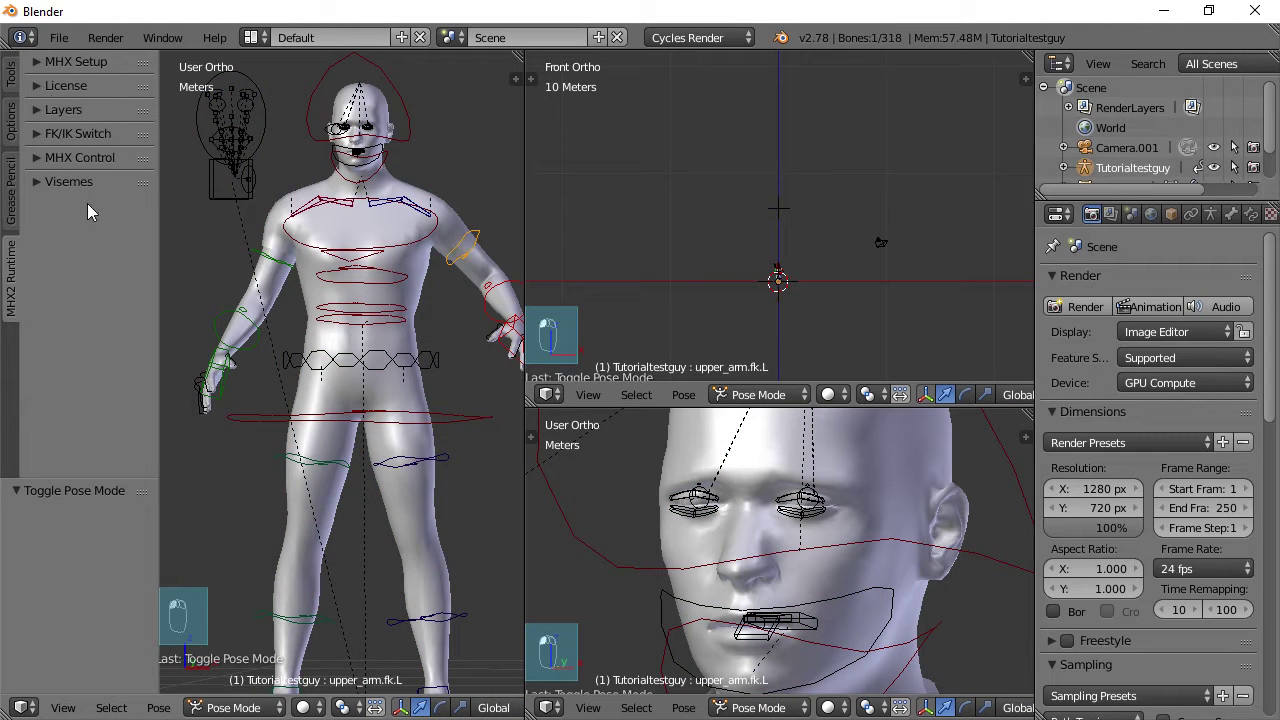
# Expand the rig's Layers section, show the left and right IK Arm layers and hide both FK Arm layers
pyautogui.click(38, 110)
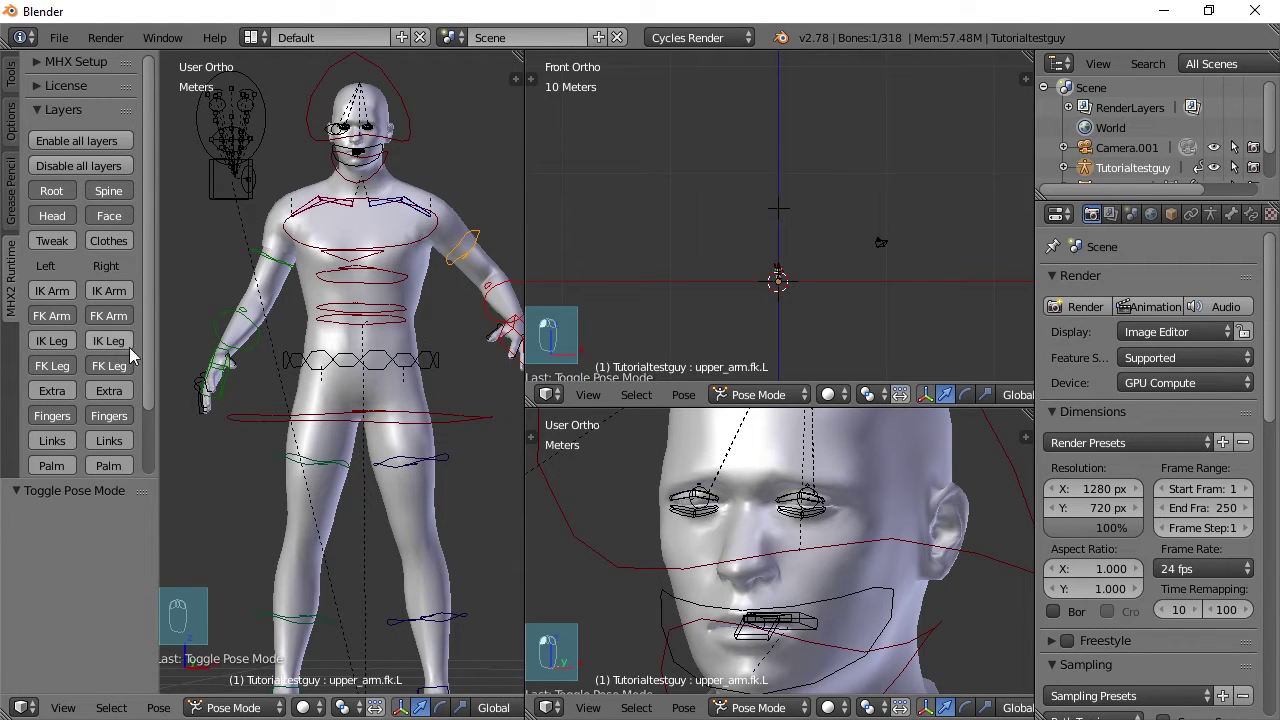
pyautogui.click(47, 291)
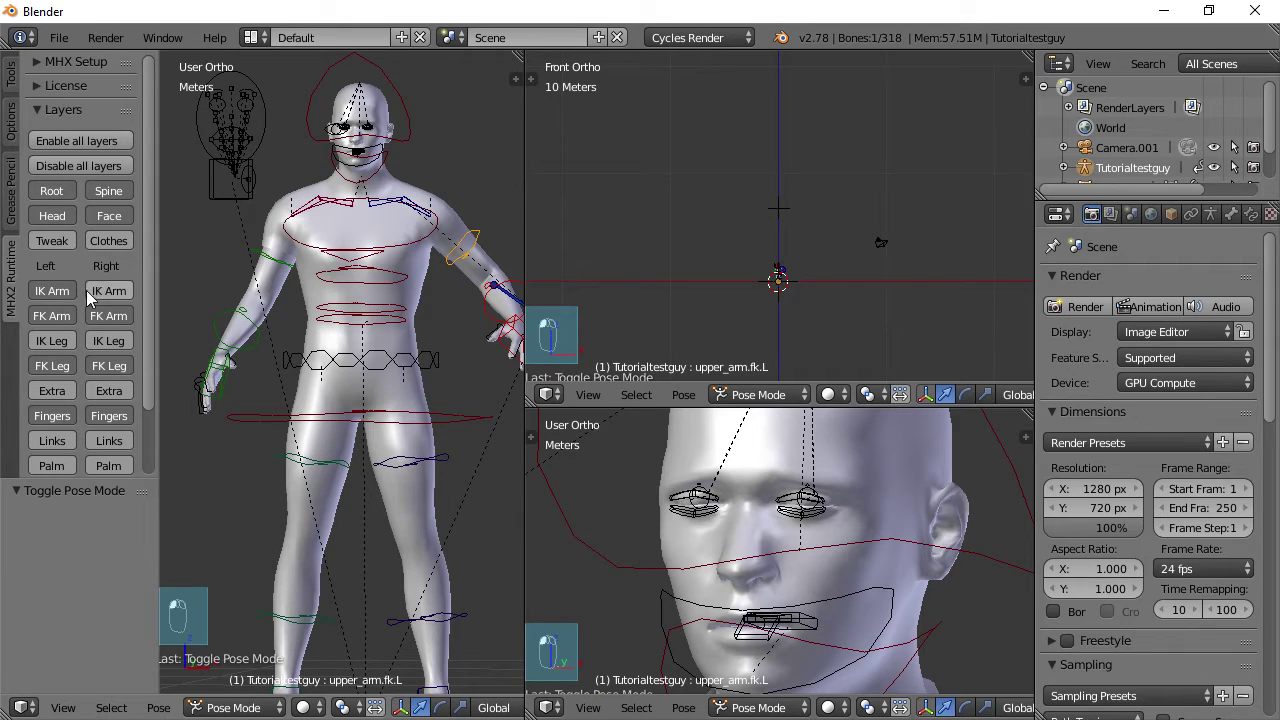
pyautogui.click(98, 288)
pyautogui.click(49, 317)
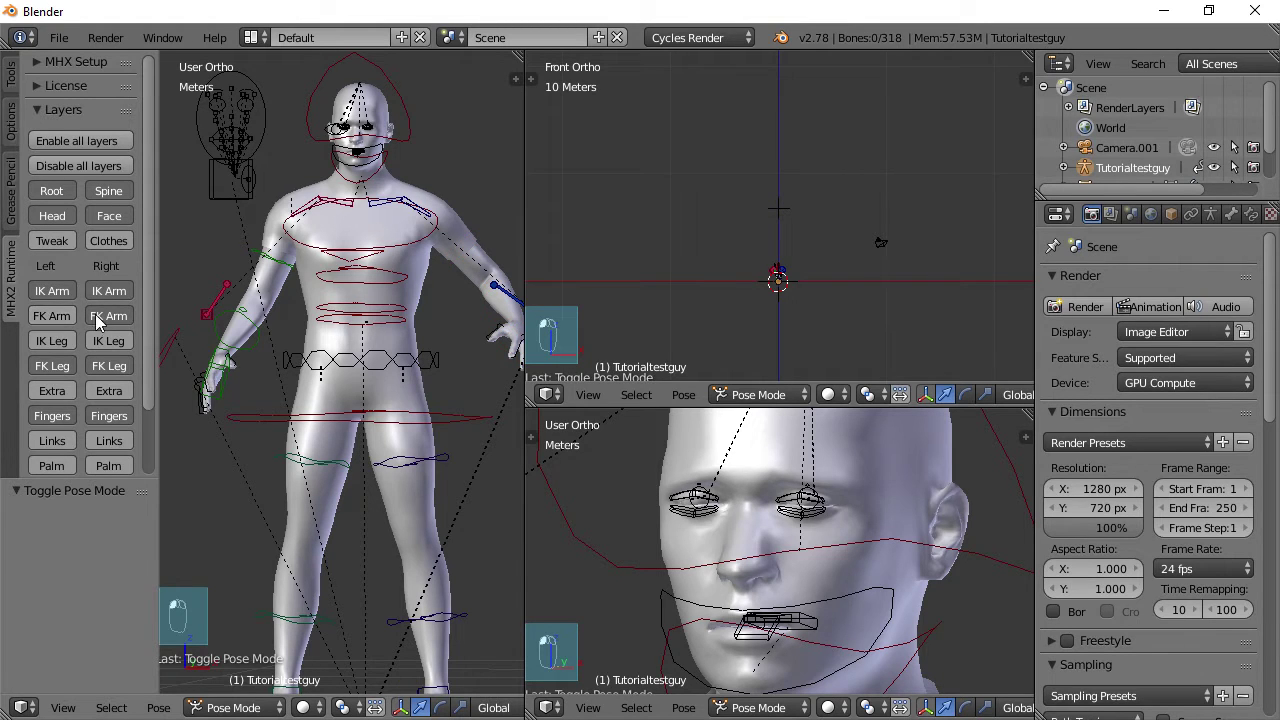
pyautogui.click(100, 314)
# Show the left and right IK Leg layers and hide both FK Leg layers
pyautogui.click(53, 342)
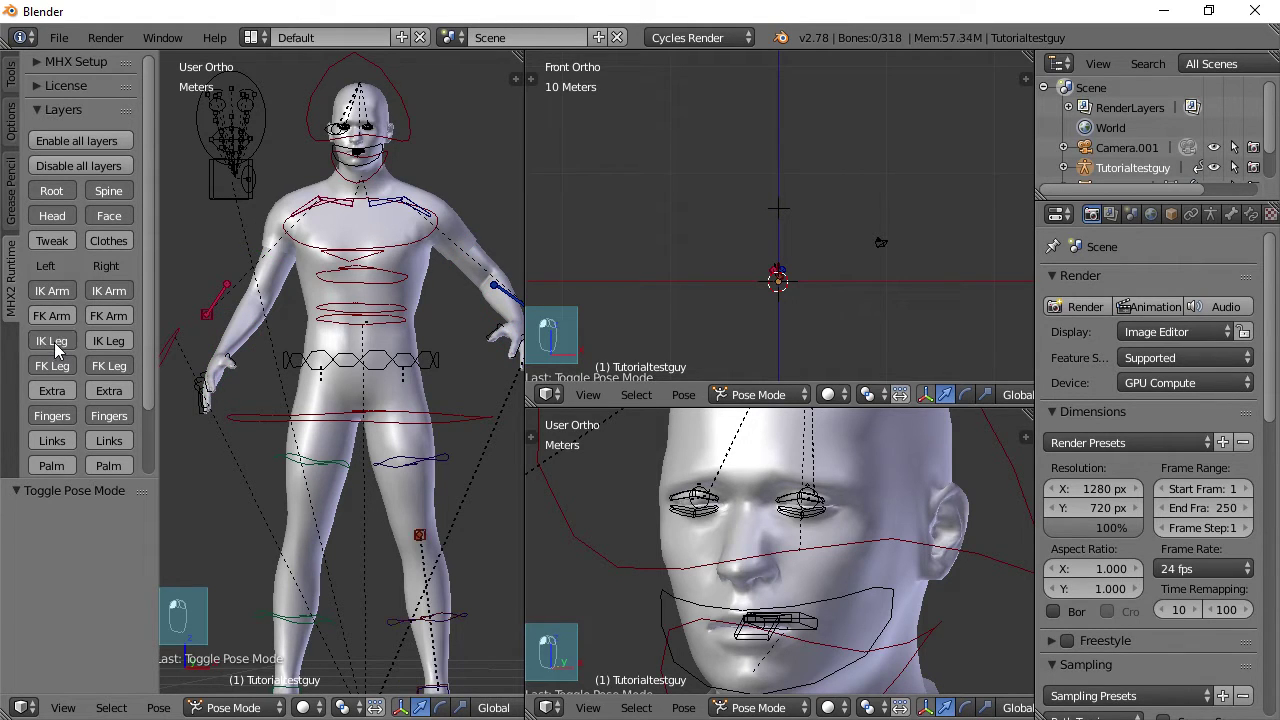
pyautogui.click(108, 342)
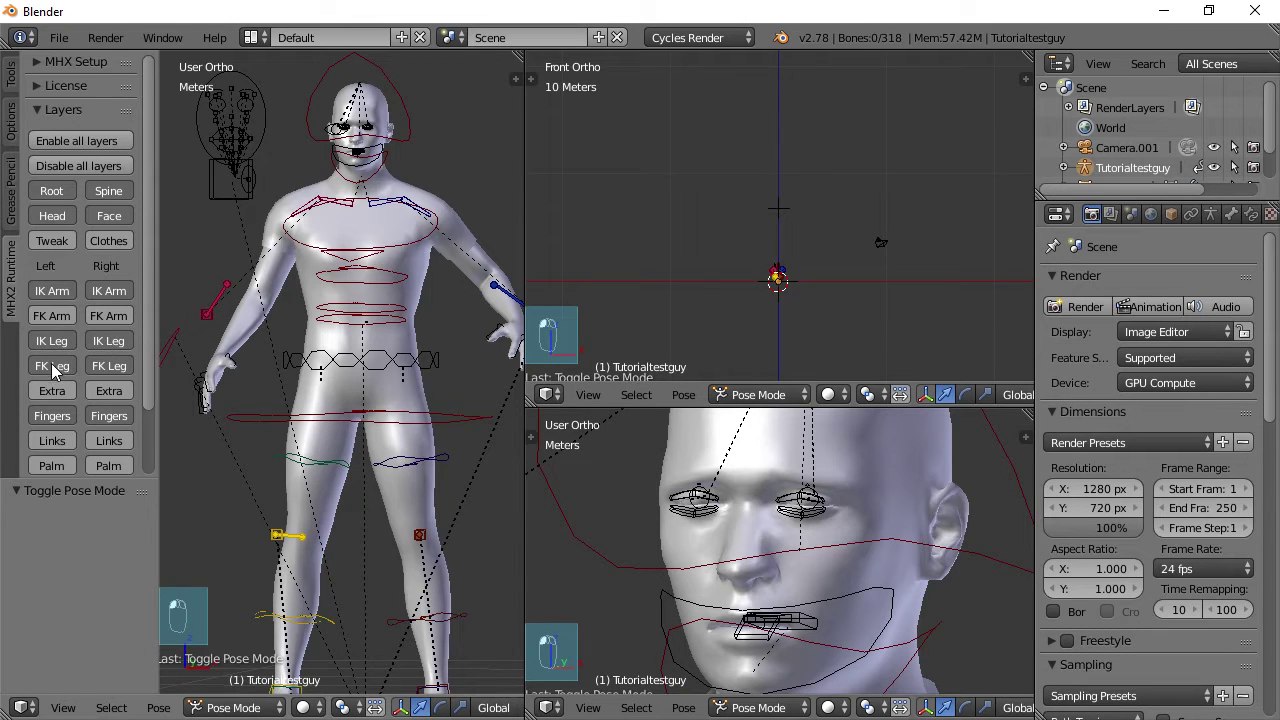
pyautogui.click(55, 367)
pyautogui.click(100, 363)
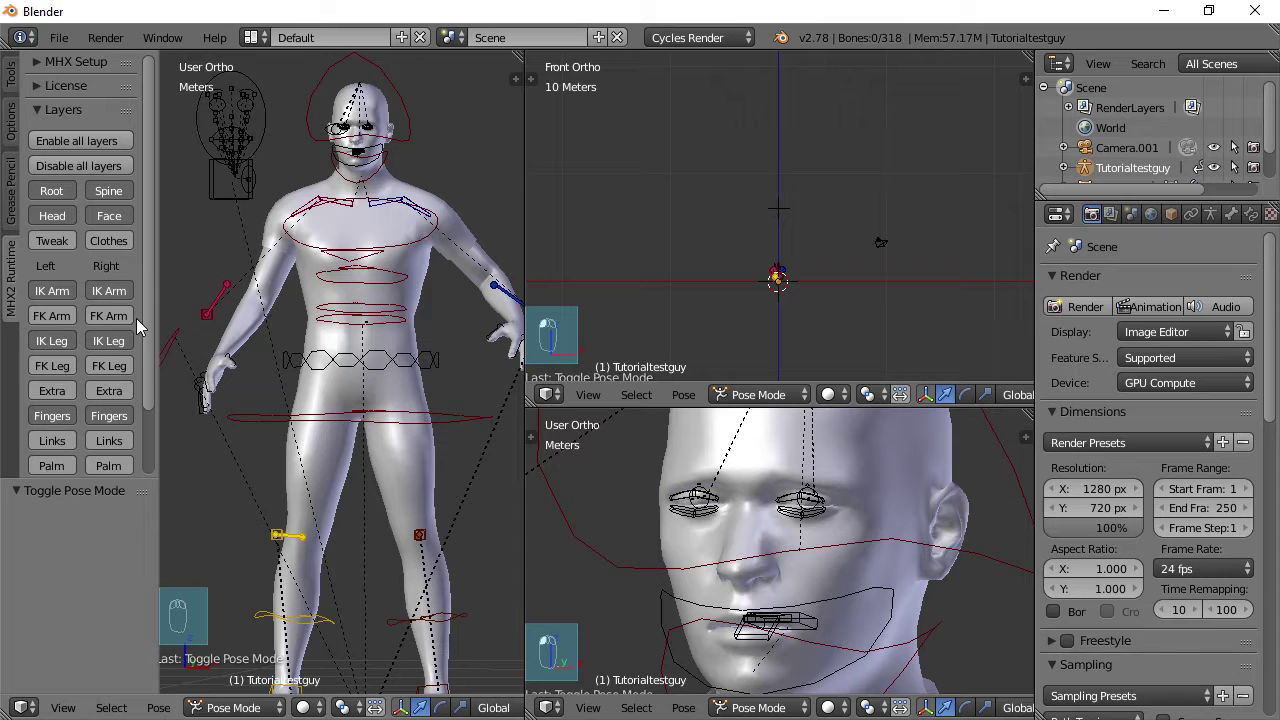
# Expand the FK/IK Switch section and set the left and right arms and legs to IK
pyautogui.scroll(-3, 146, 196)
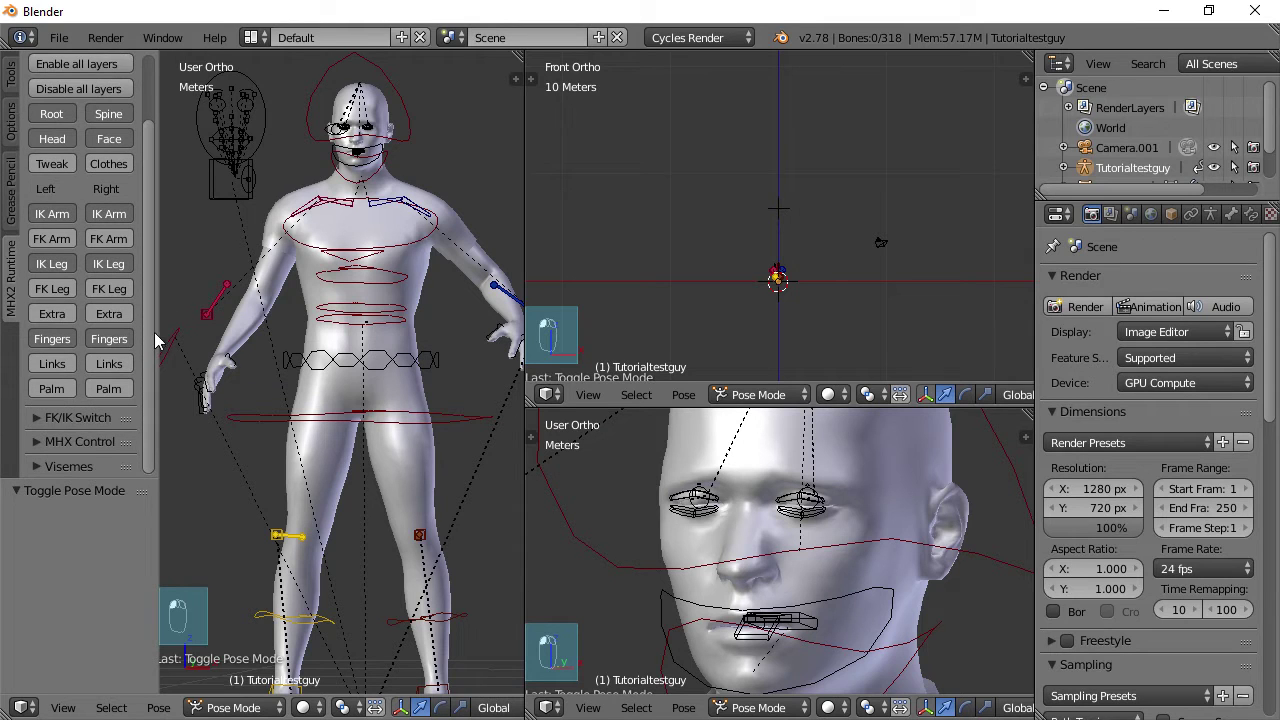
pyautogui.click(37, 417)
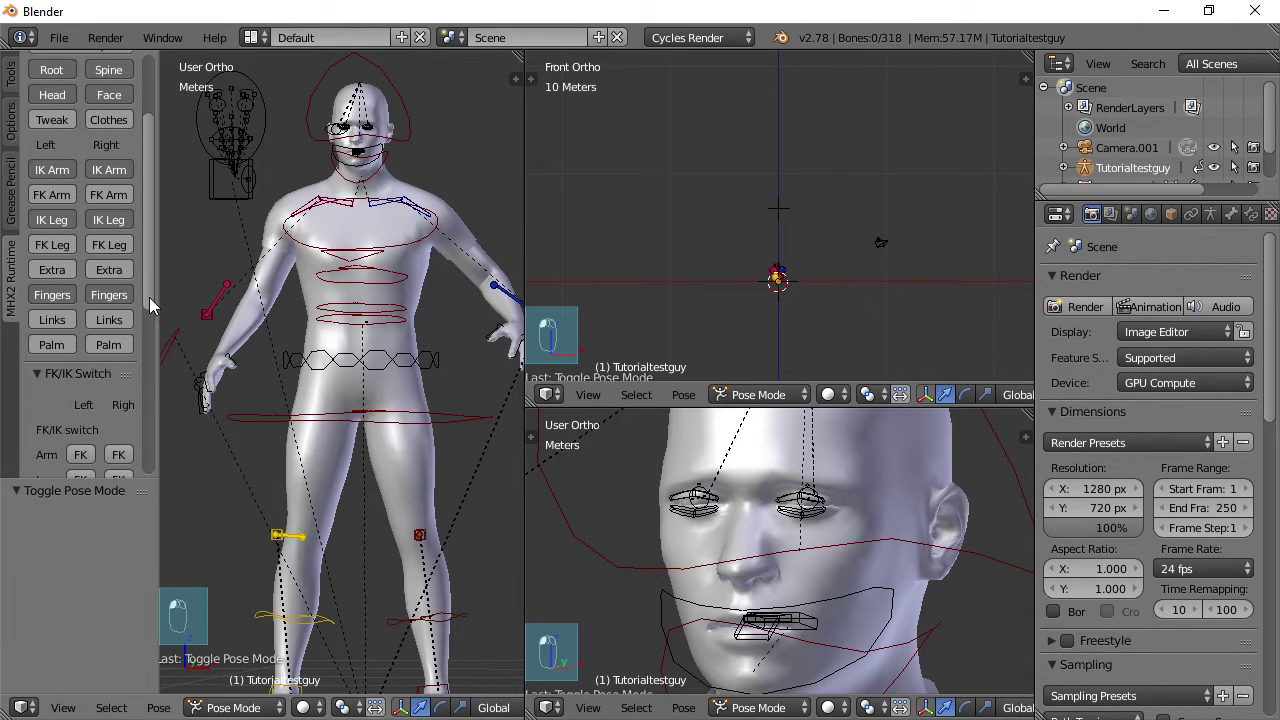
pyautogui.moveTo(149, 297); pyautogui.dragTo(150, 390)
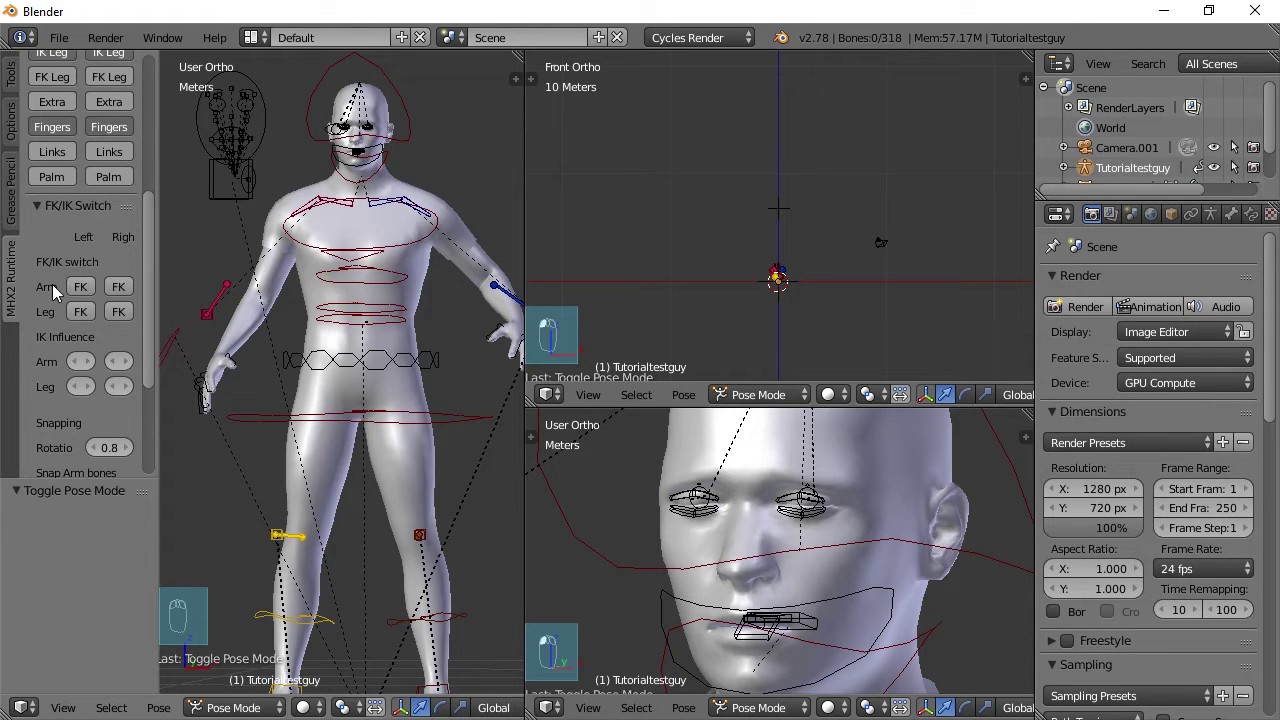
pyautogui.click(81, 286)
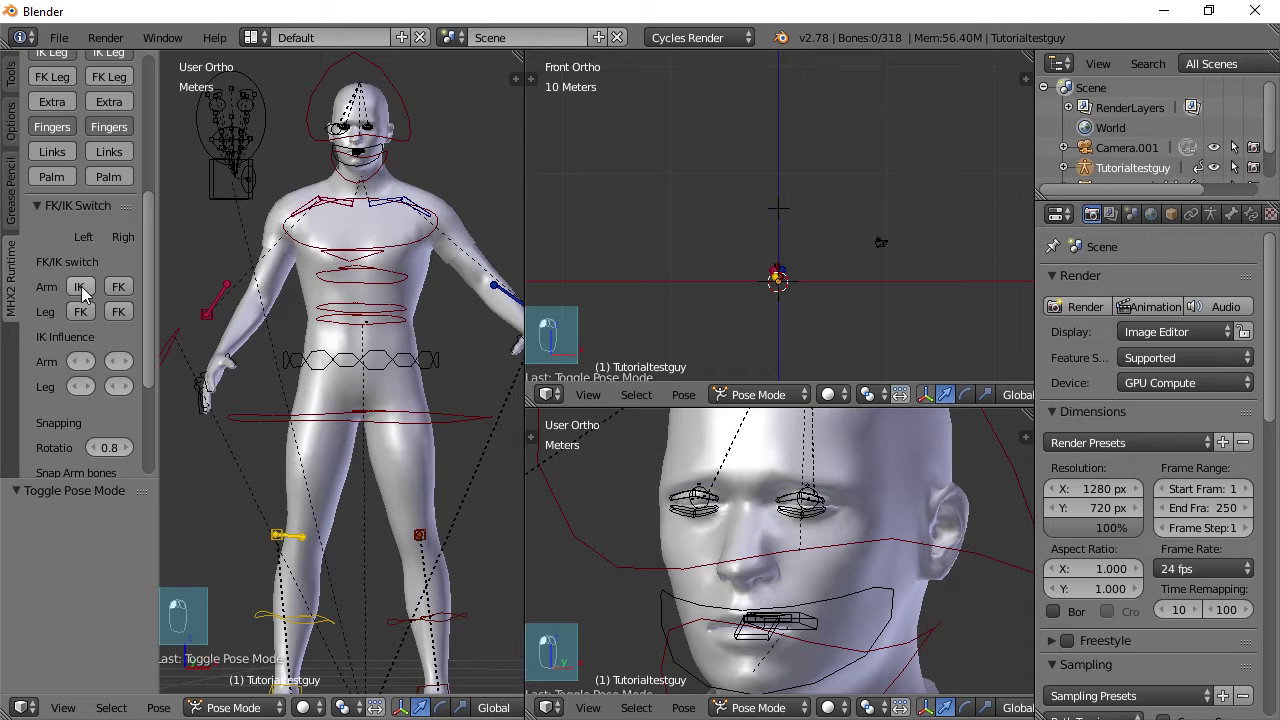
pyautogui.click(116, 287)
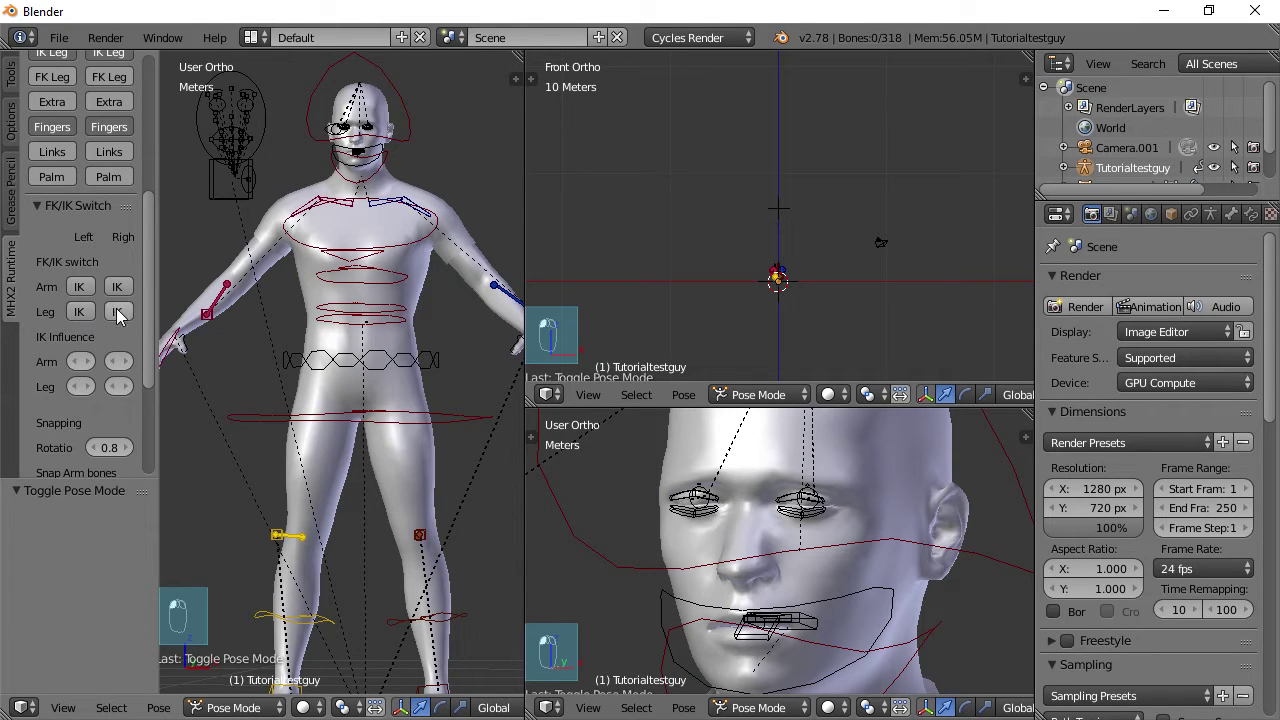
# Hide the tool shelf and examine the IK controls at the hands, elbows, knees and feet from the front and side
pyautogui.scroll(-2, 299, 329)
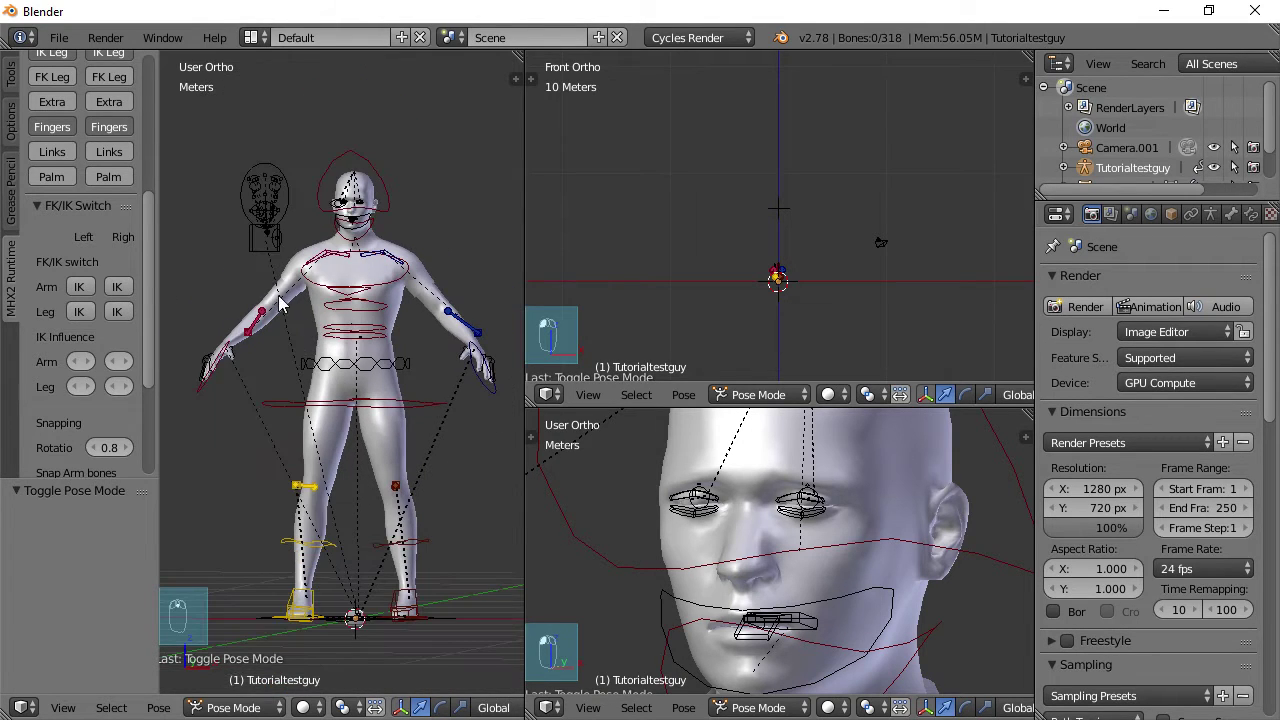
pyautogui.press('t')
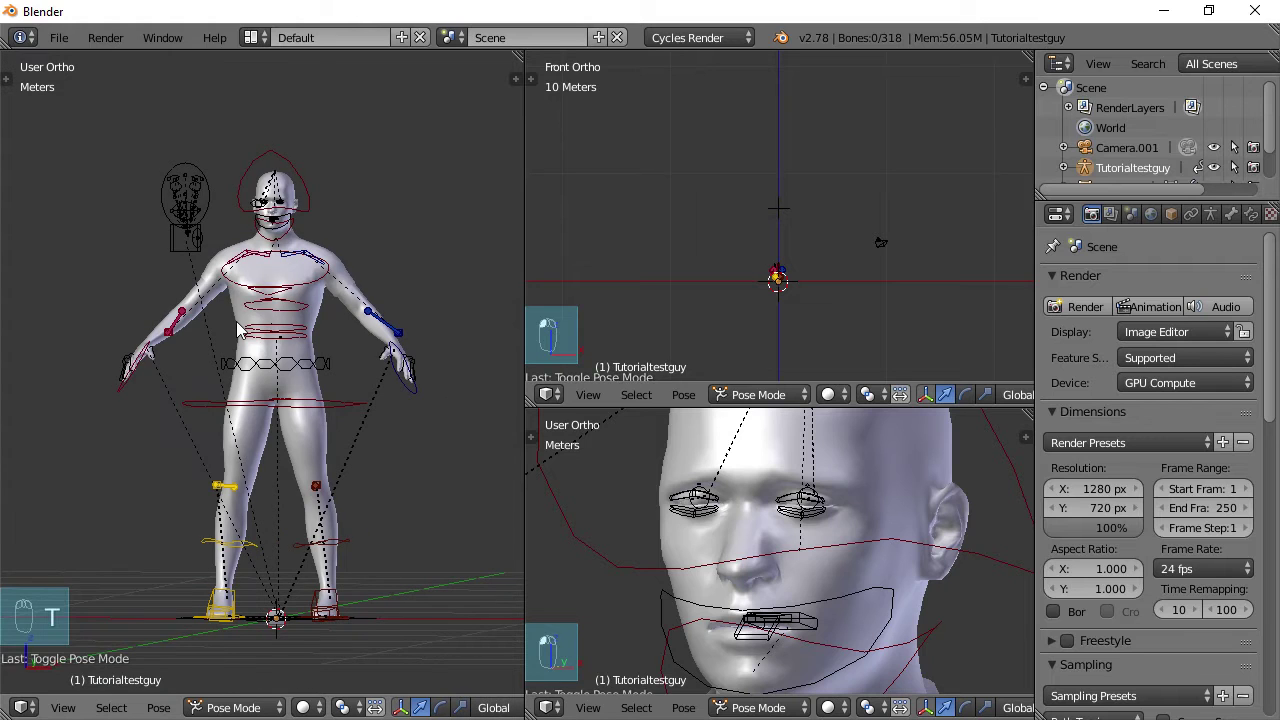
pyautogui.scroll(-1, 238, 330)
pyautogui.moveTo(355, 380); pyautogui.dragTo(364, 346, button='middle')
pyautogui.scroll(3, 380, 445)
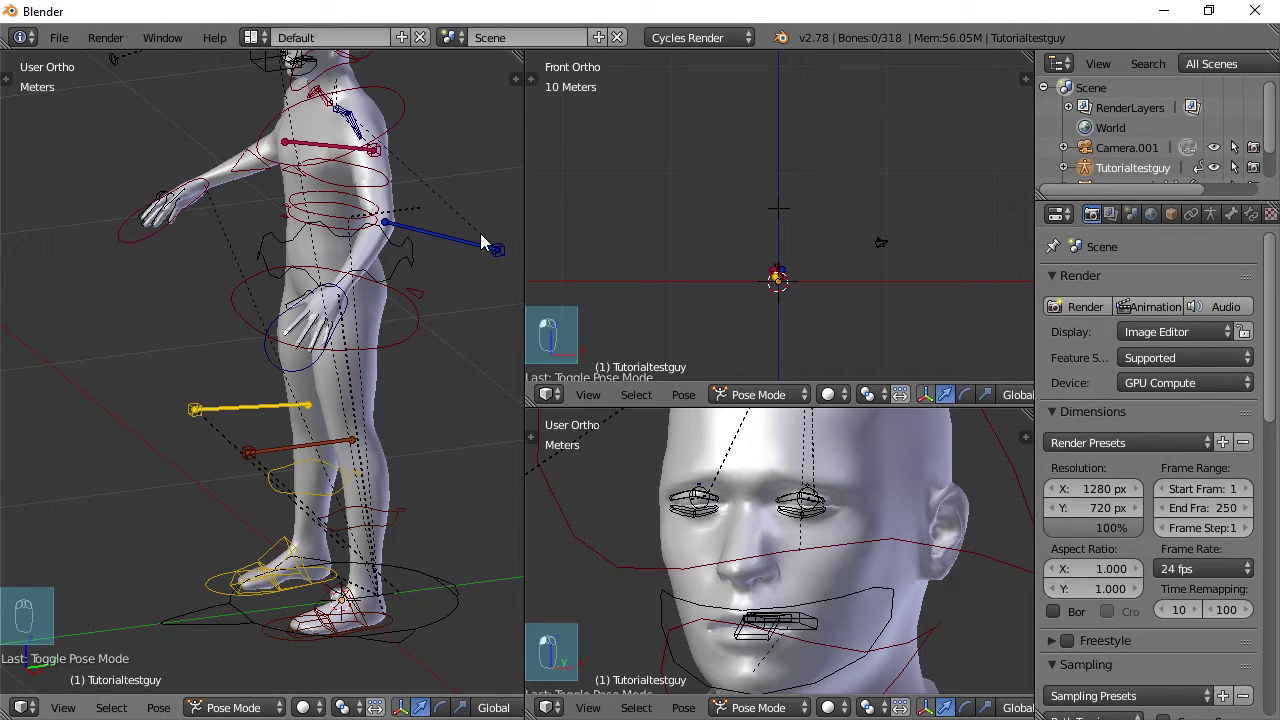
pyautogui.moveTo(229, 293); pyautogui.dragTo(153, 297, button='middle')
pyautogui.scroll(-2, 340, 299)
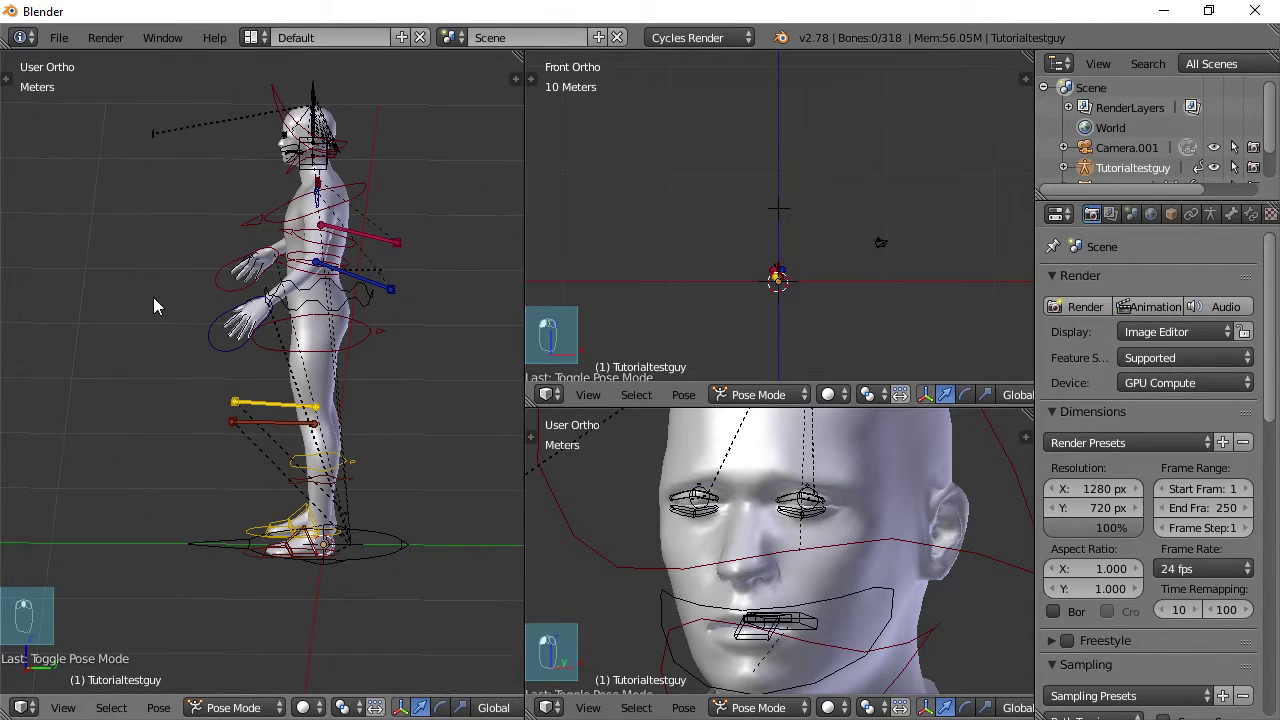
pyautogui.scroll(4, 237, 367)
pyautogui.keyDown('shift'); pyautogui.moveTo(189, 353); pyautogui.dragTo(249, 447, button='middle'); pyautogui.keyUp('shift')
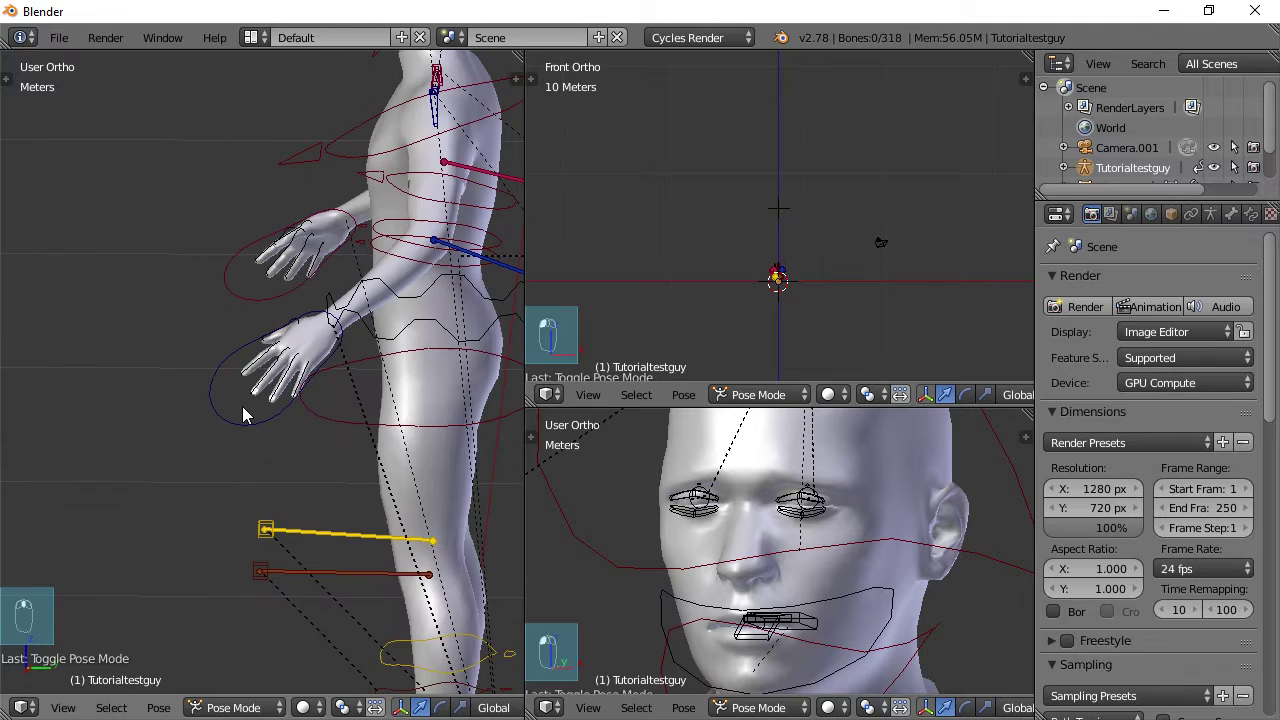
# Try rotating and moving the left hand IK bone beside the hip without keeping either change
pyautogui.rightClick(242, 406)
pyautogui.press('a')
pyautogui.scroll(-2, 242, 406)
pyautogui.moveTo(196, 388); pyautogui.dragTo(229, 395, button='middle')
pyautogui.scroll(1, 231, 396)
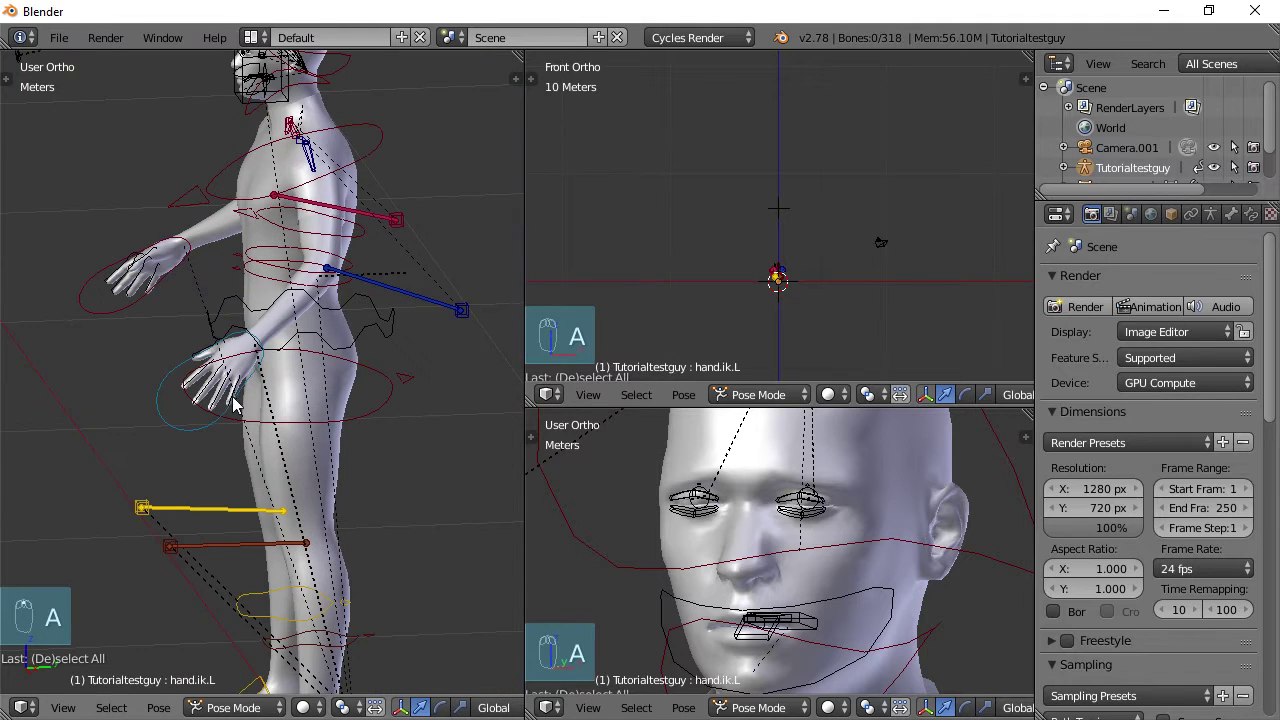
pyautogui.rightClick(157, 388)
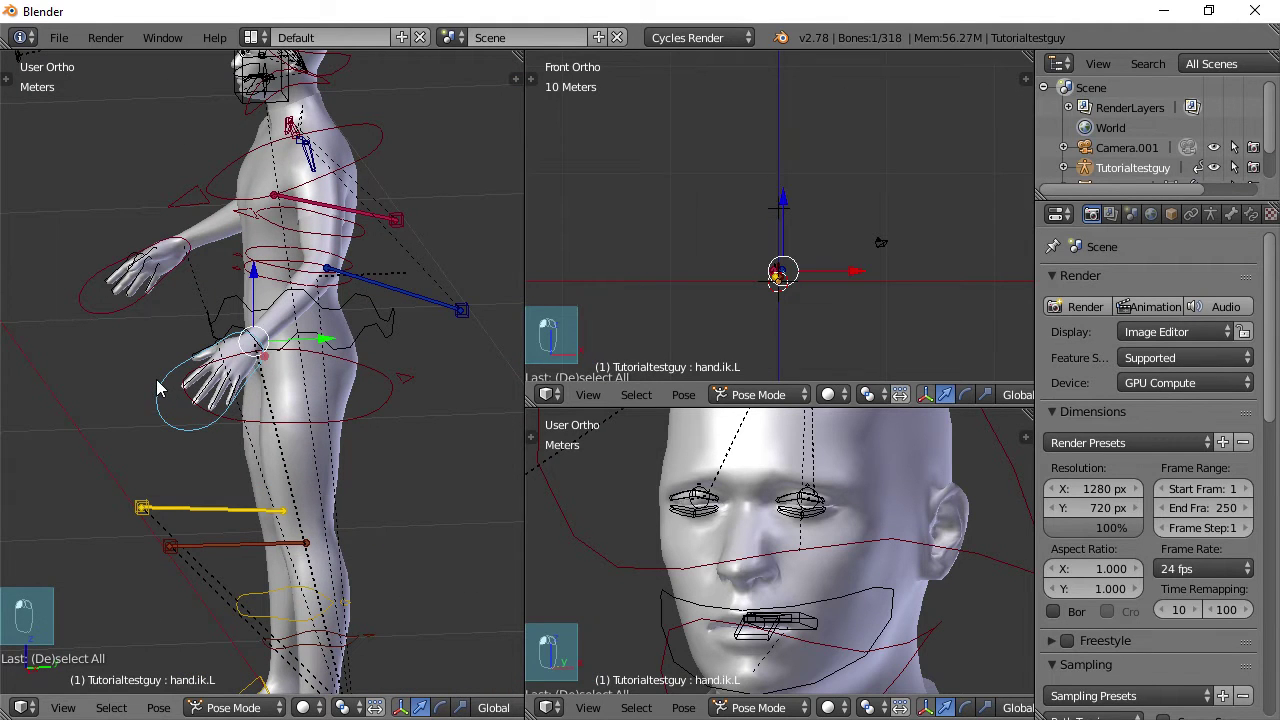
pyautogui.press('r')
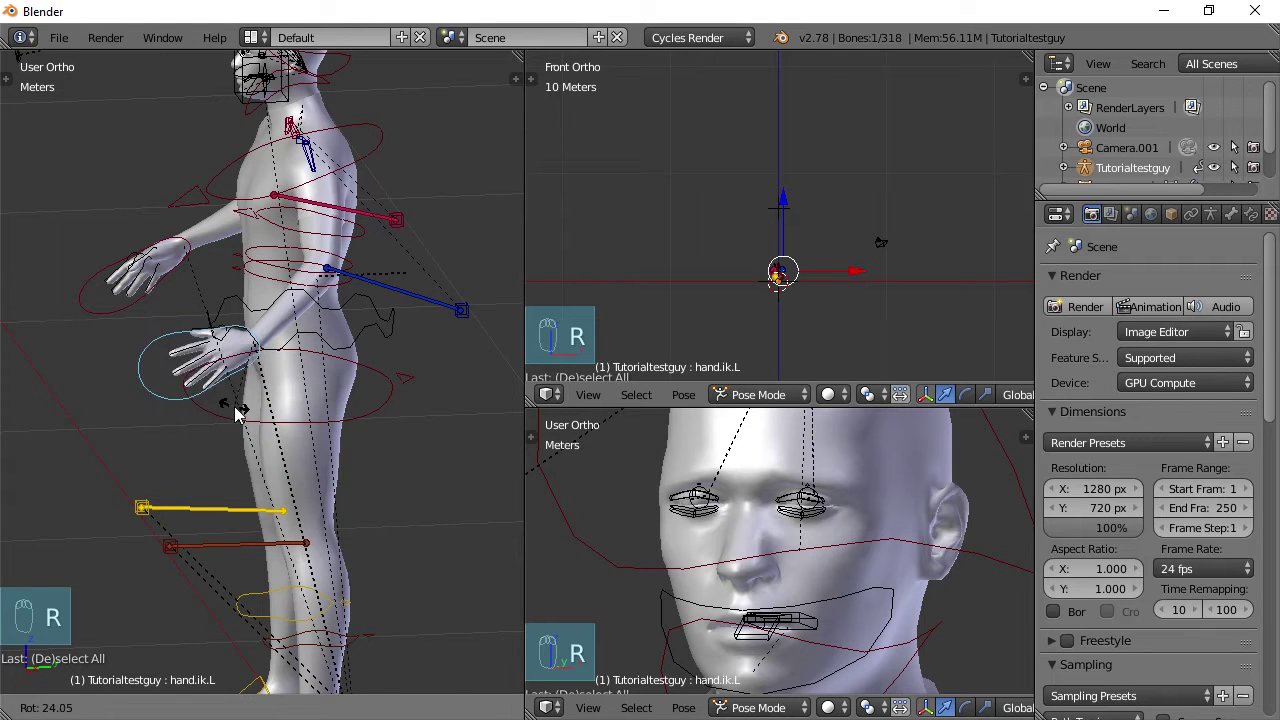
pyautogui.click(240, 418)
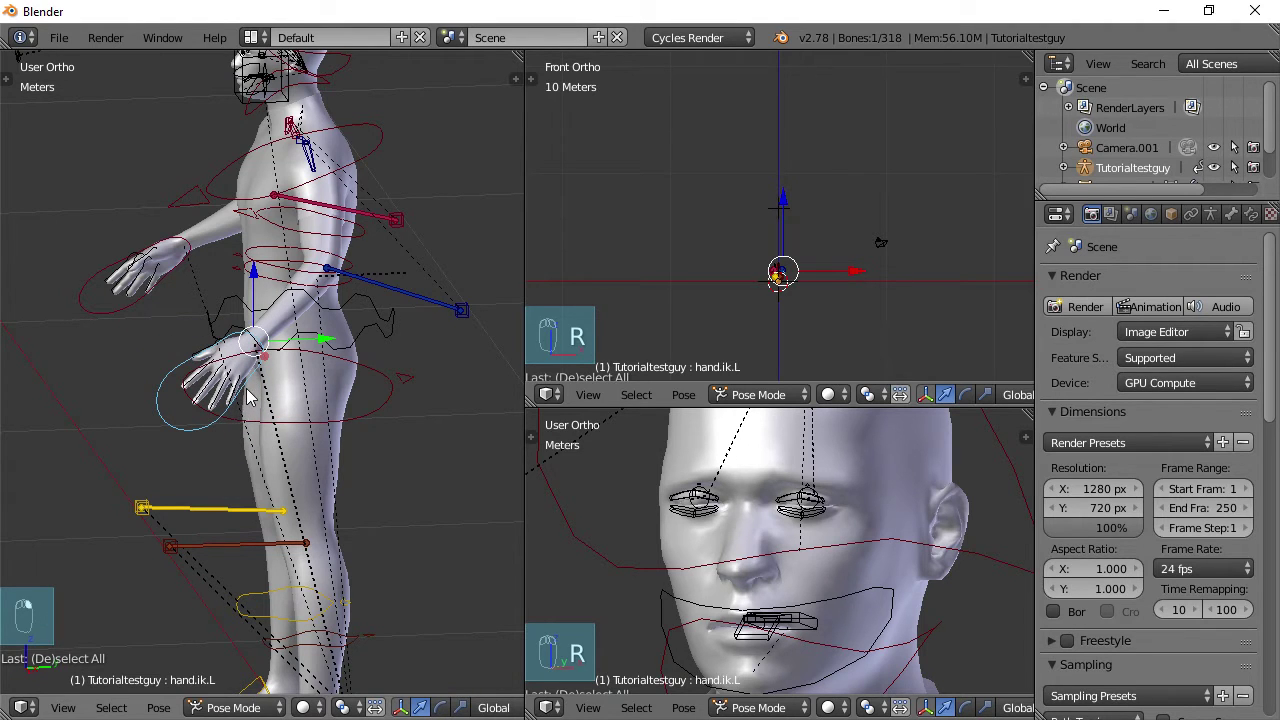
pyautogui.press('g')
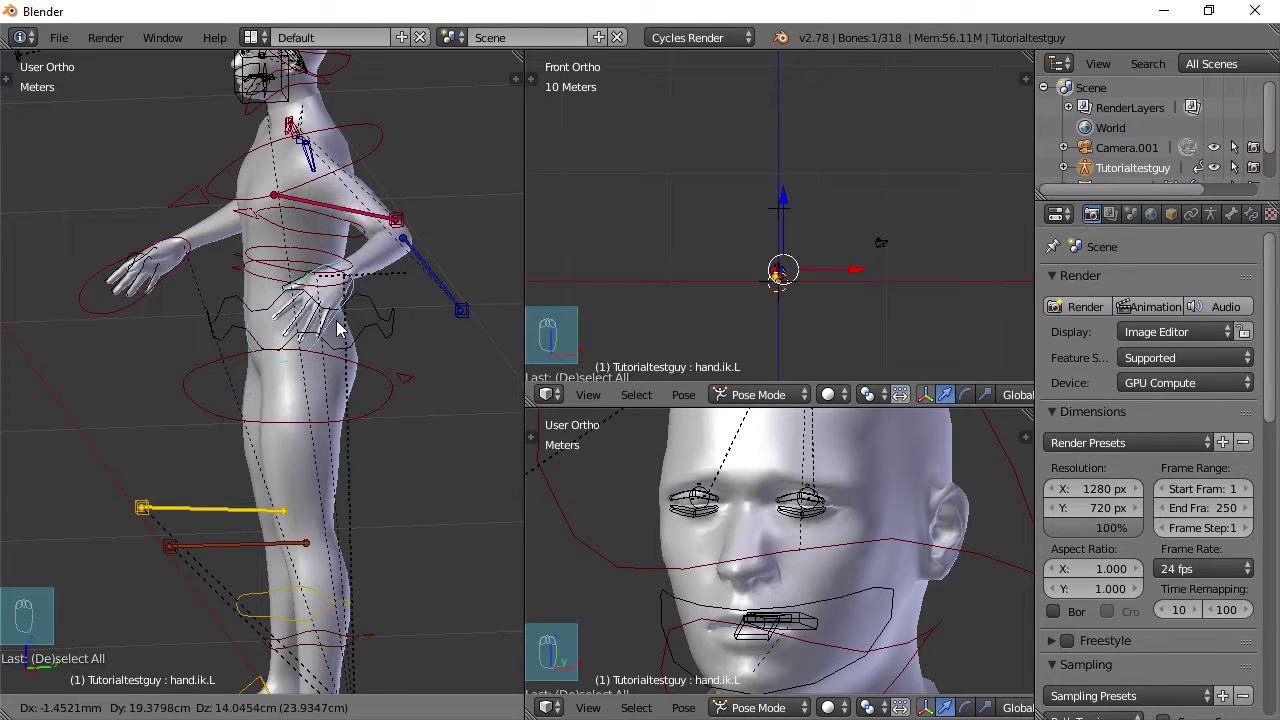
pyautogui.rightClick(305, 355)
# Move the left hand IK bone inward toward the body, bending the elbow
pyautogui.moveTo(320, 360); pyautogui.dragTo(455, 355, button='middle')
pyautogui.press('g')
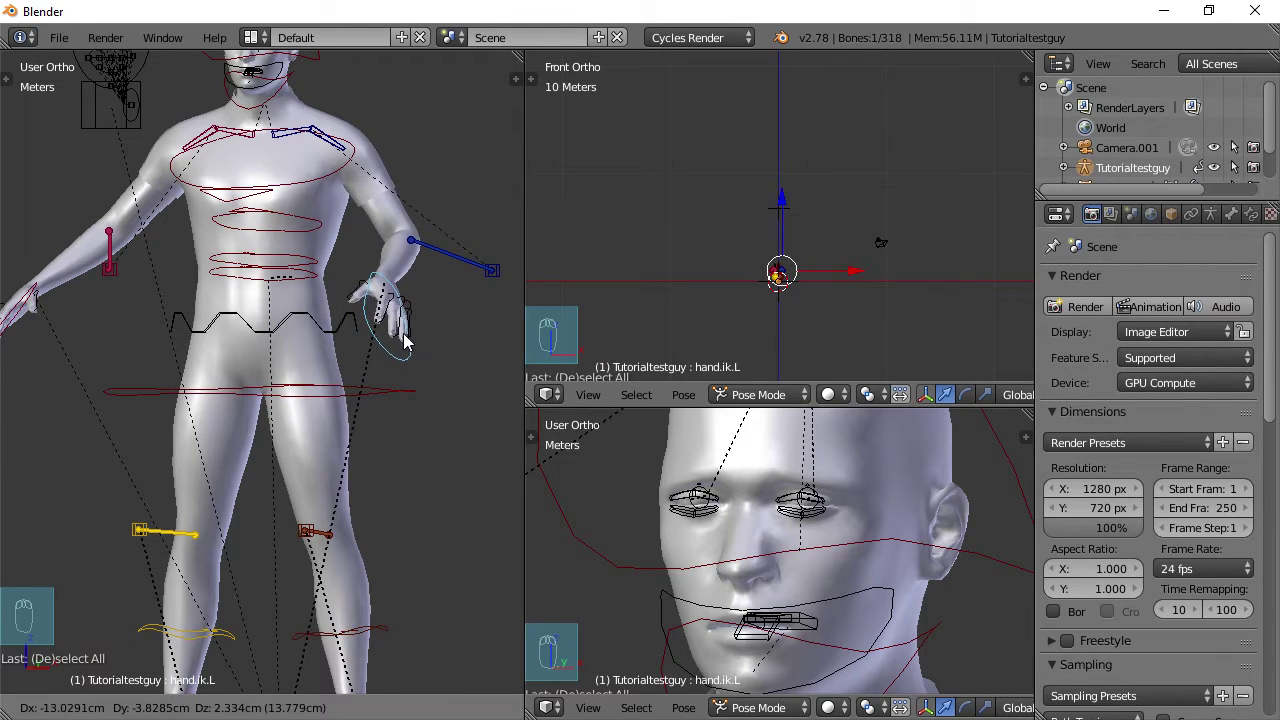
pyautogui.press('g')
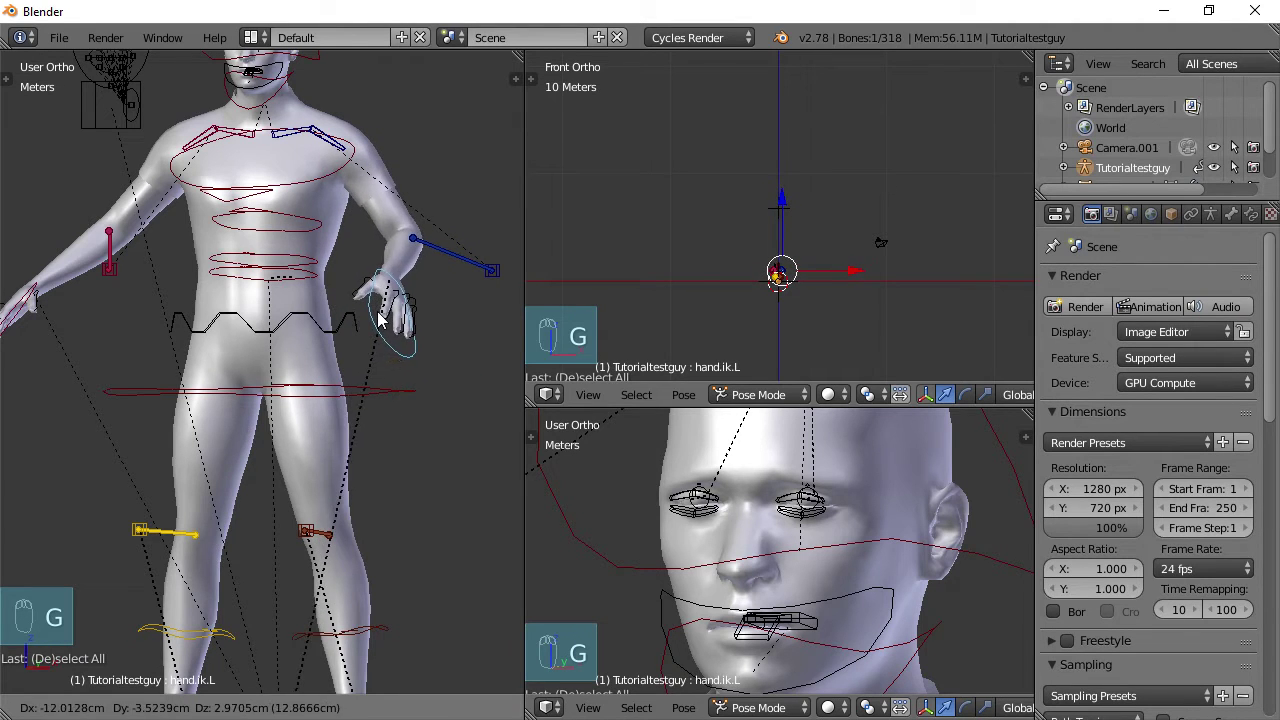
pyautogui.click(380, 320)
pyautogui.press('g')
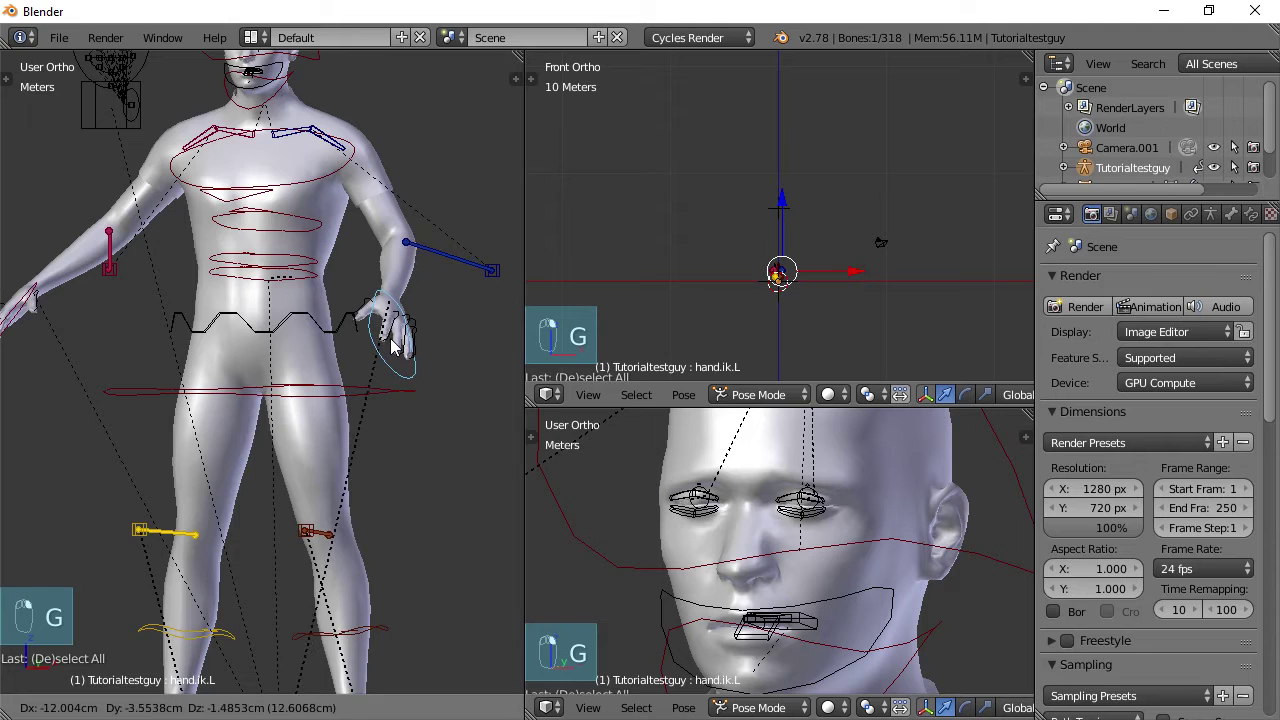
pyautogui.click(425, 338)
# Select the left elbow's IK pole target behind the arm and raise it slightly along the Z axis
pyautogui.moveTo(425, 338); pyautogui.dragTo(304, 380, button='middle')
pyautogui.scroll(-2, 303, 380)
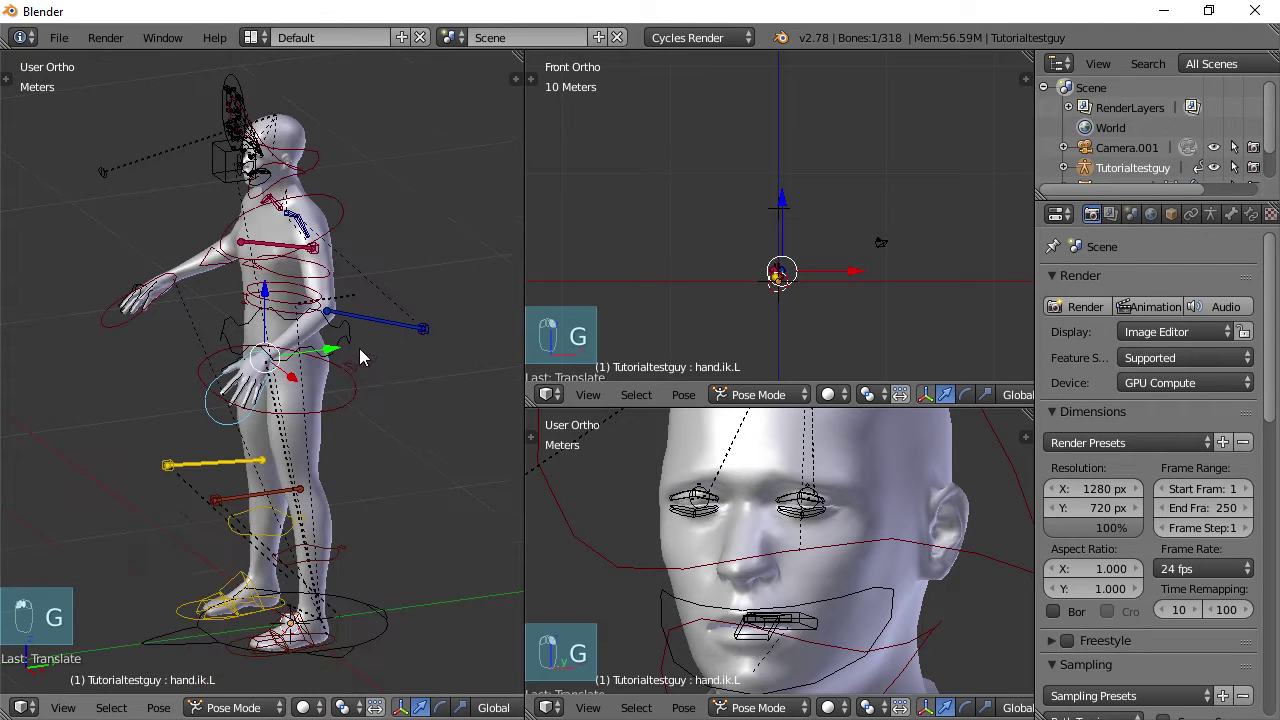
pyautogui.keyDown('shift'); pyautogui.moveTo(376, 349); pyautogui.dragTo(336, 363, button='middle'); pyautogui.keyUp('shift')
pyautogui.scroll(4, 336, 363)
pyautogui.keyDown('shift'); pyautogui.moveTo(424, 342); pyautogui.dragTo(318, 340, button='middle'); pyautogui.keyUp('shift')
pyautogui.click(408, 314)
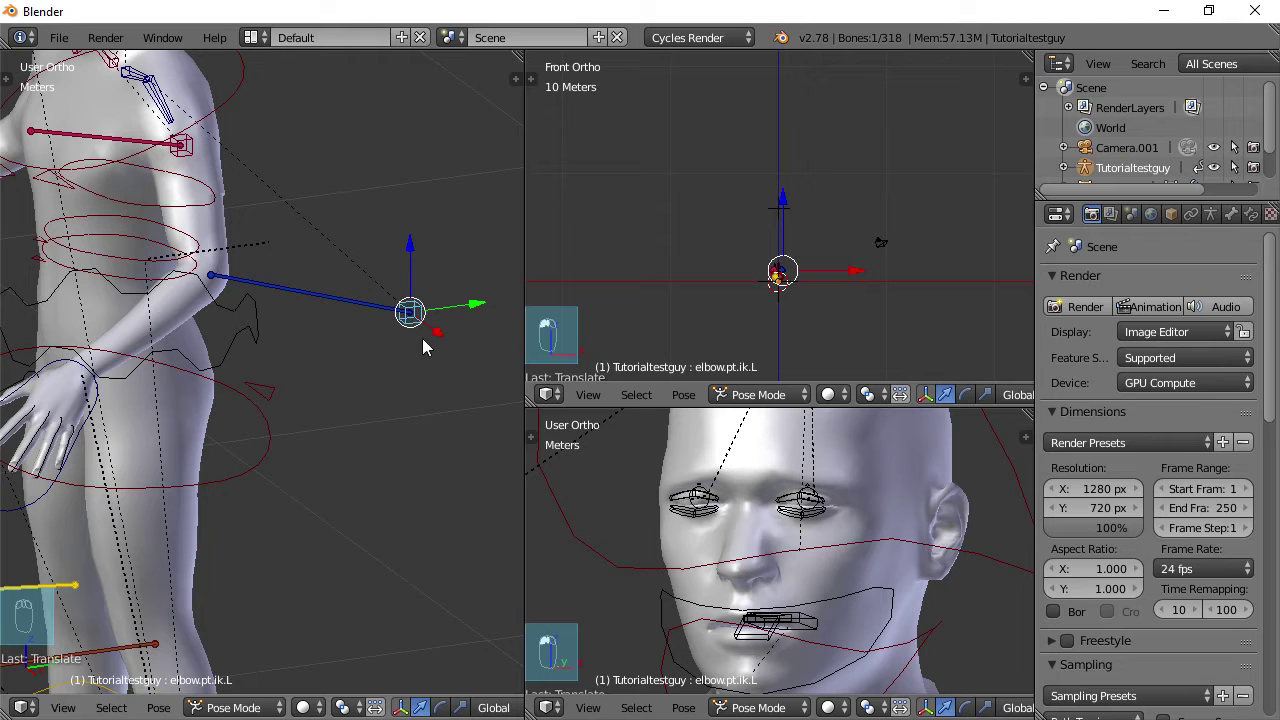
pyautogui.moveTo(410, 245)
pyautogui.mouseDown()
pyautogui.moveTo(405, 213)
pyautogui.moveTo(408, 240)
pyautogui.mouseUp()
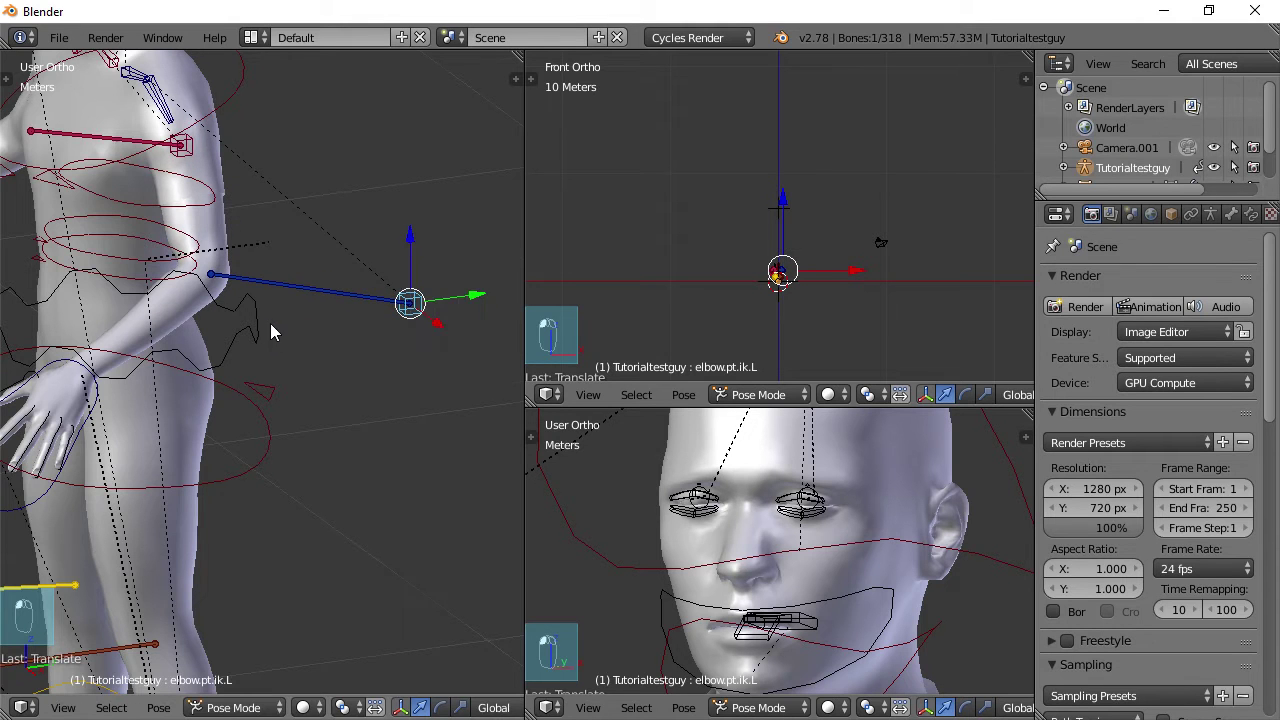
# Move the left hand IK bone about 10 cm inward and upward toward the waist
pyautogui.scroll(-2, 270, 323)
pyautogui.moveTo(195, 397); pyautogui.dragTo(330, 391, button='middle')
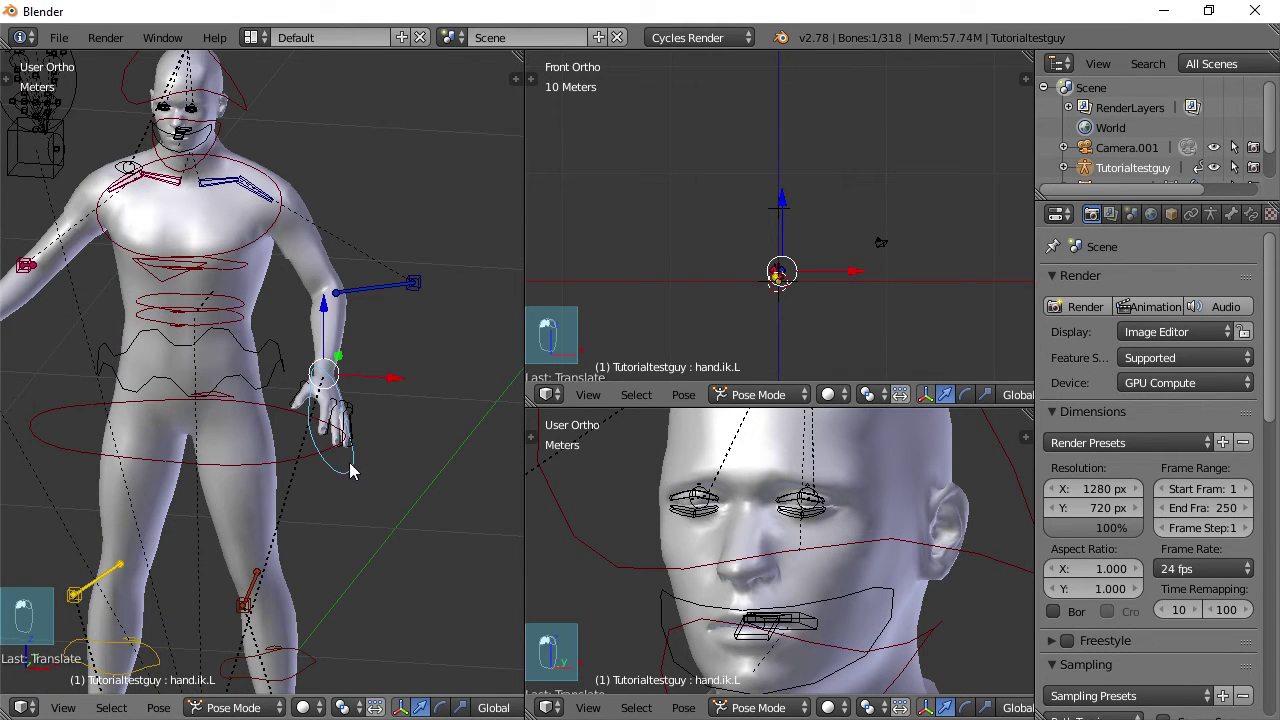
pyautogui.press('g')
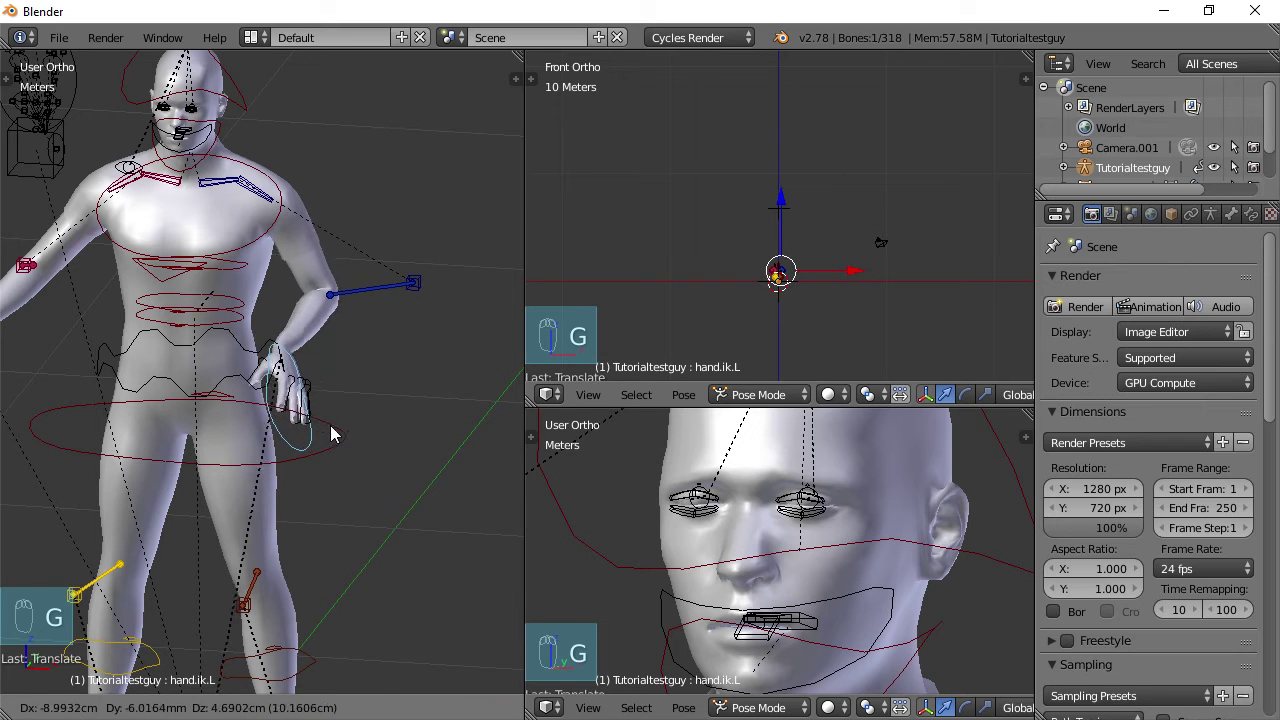
pyautogui.click(332, 433)
# In the front view, lower the left hand IK bone to the hip, rotate it to point downward and shift it about 4 cm outward
pyautogui.press('KP_1')
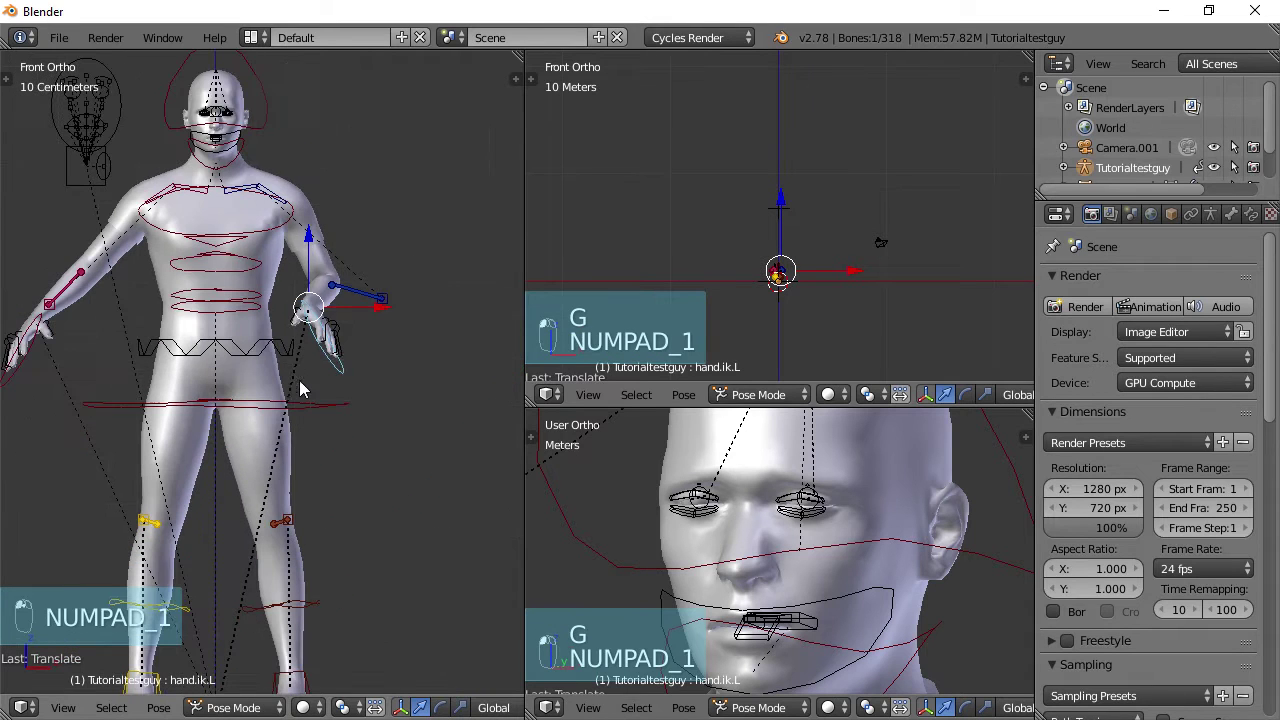
pyautogui.press('g')
pyautogui.click(304, 385)
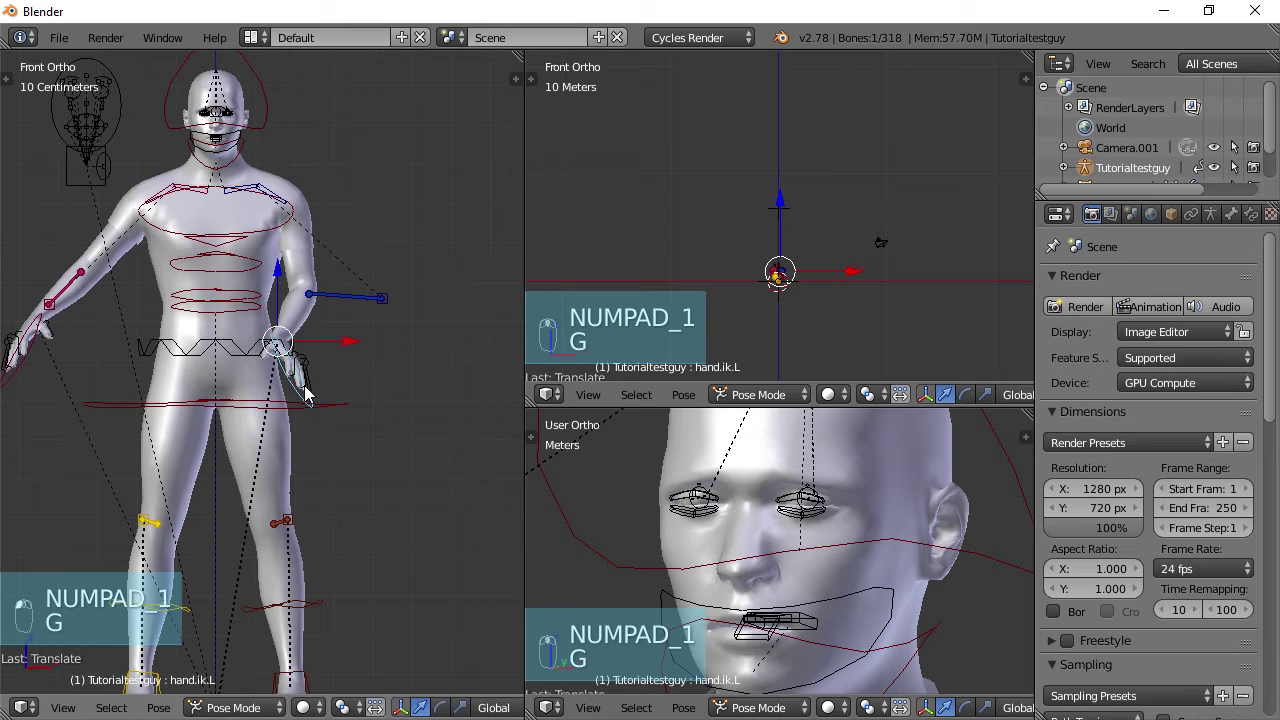
pyautogui.press('r')
pyautogui.click(289, 442)
pyautogui.press('g')
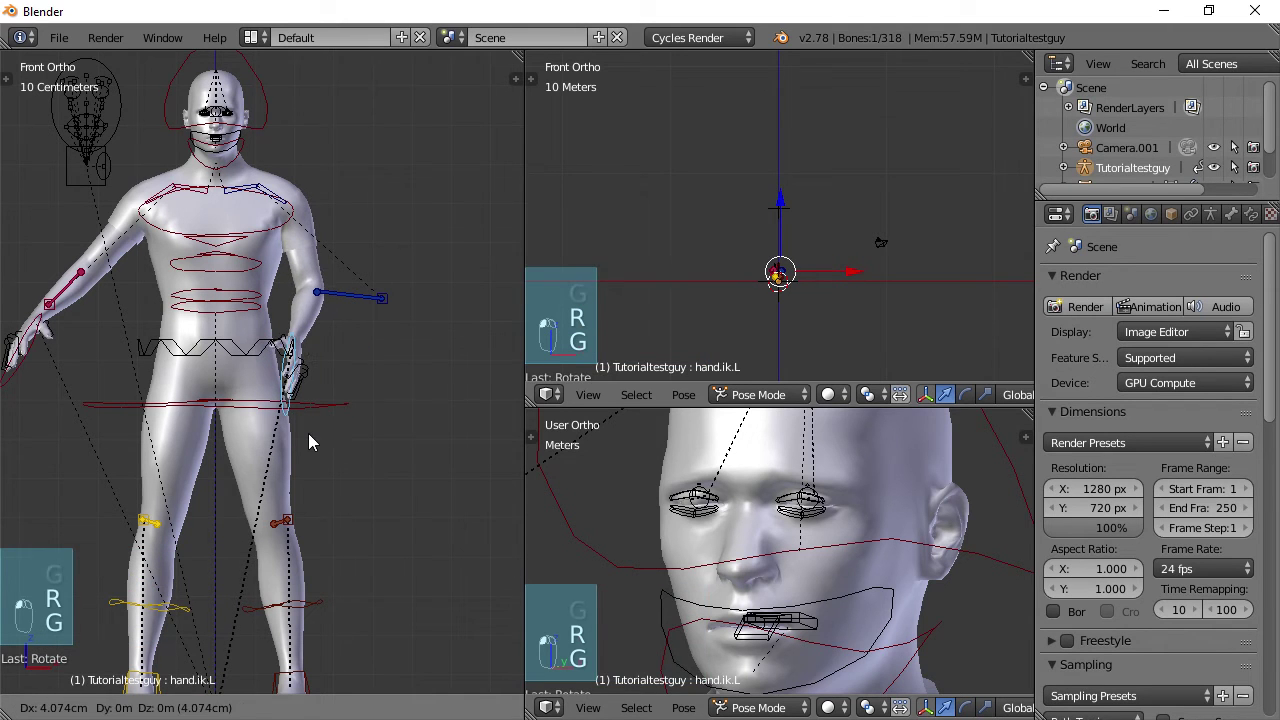
pyautogui.click(308, 433)
pyautogui.moveTo(387, 349); pyautogui.dragTo(163, 396, button='middle')
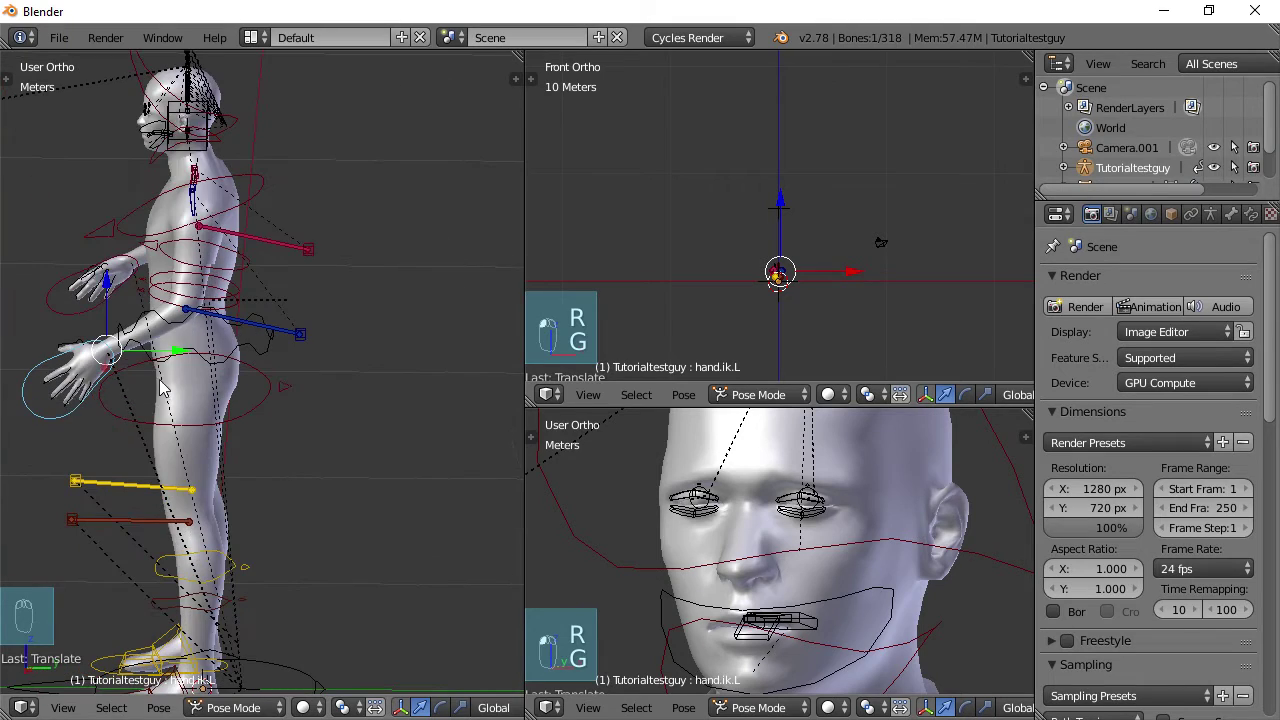
# Move the left hand IK bone about 28 cm backward along the Y axis, and adjust its rotation and position against the hip
pyautogui.press('g')
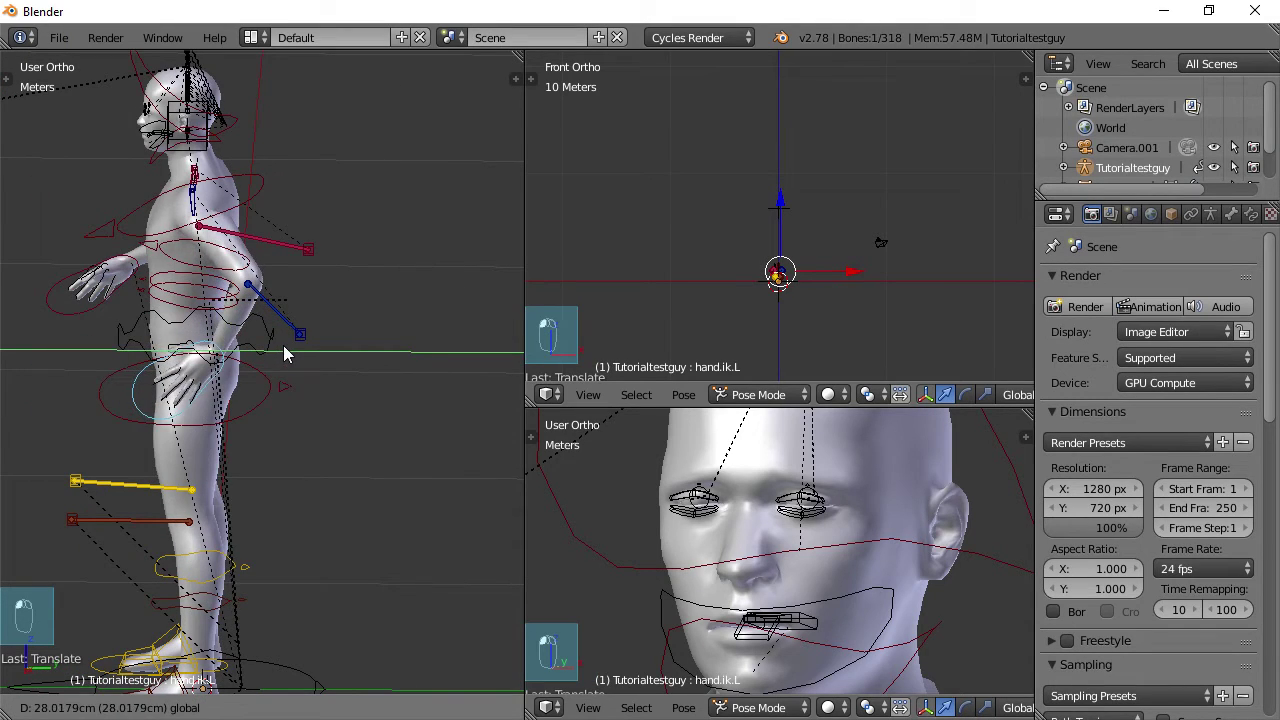
pyautogui.click(283, 345)
pyautogui.moveTo(283, 345); pyautogui.dragTo(447, 350, button='middle')
pyautogui.press('r')
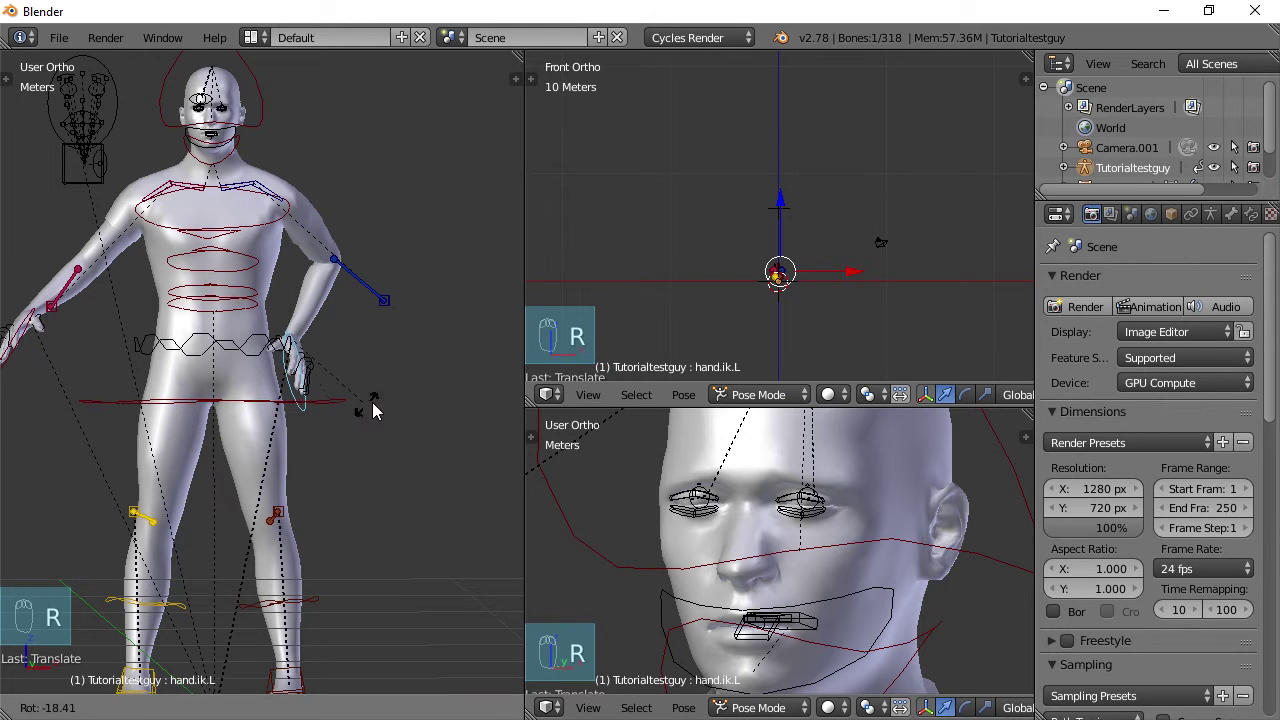
pyautogui.click(376, 400)
pyautogui.press('g')
pyautogui.click(349, 336)
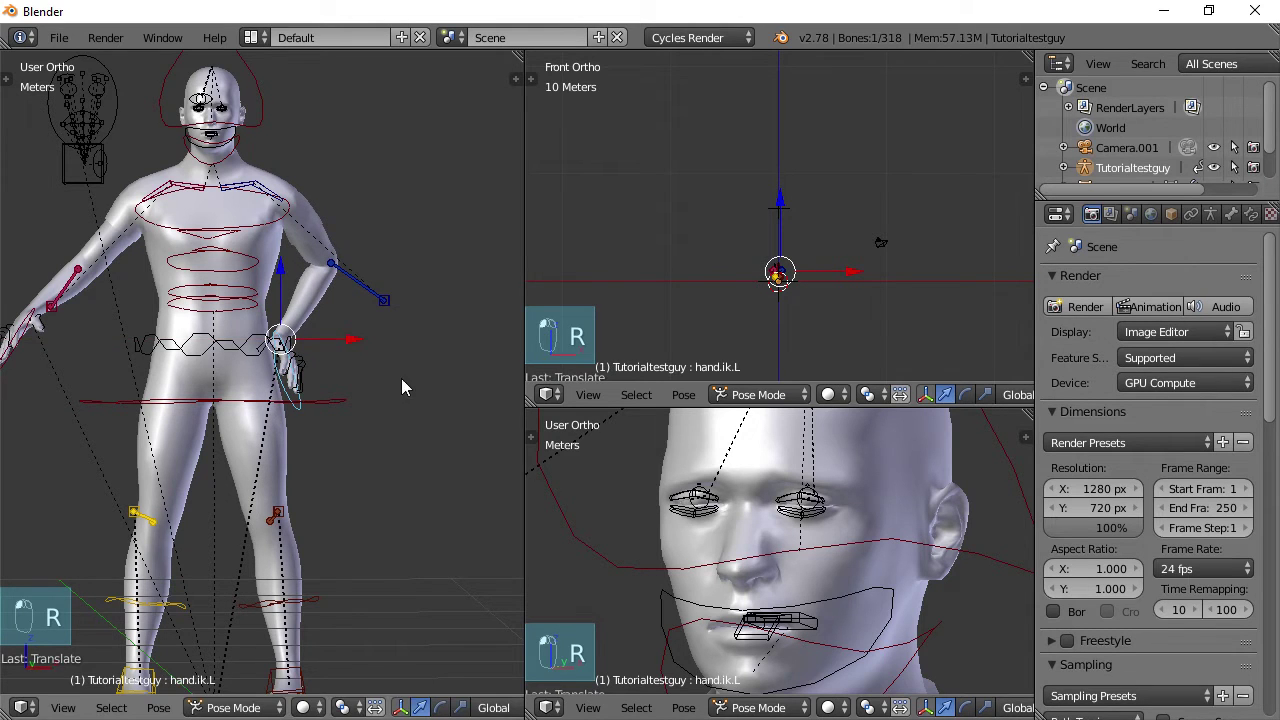
# Select the left elbow's IK pole target and move it about 16 cm forward along the Y axis
pyautogui.scroll(1, 316, 365)
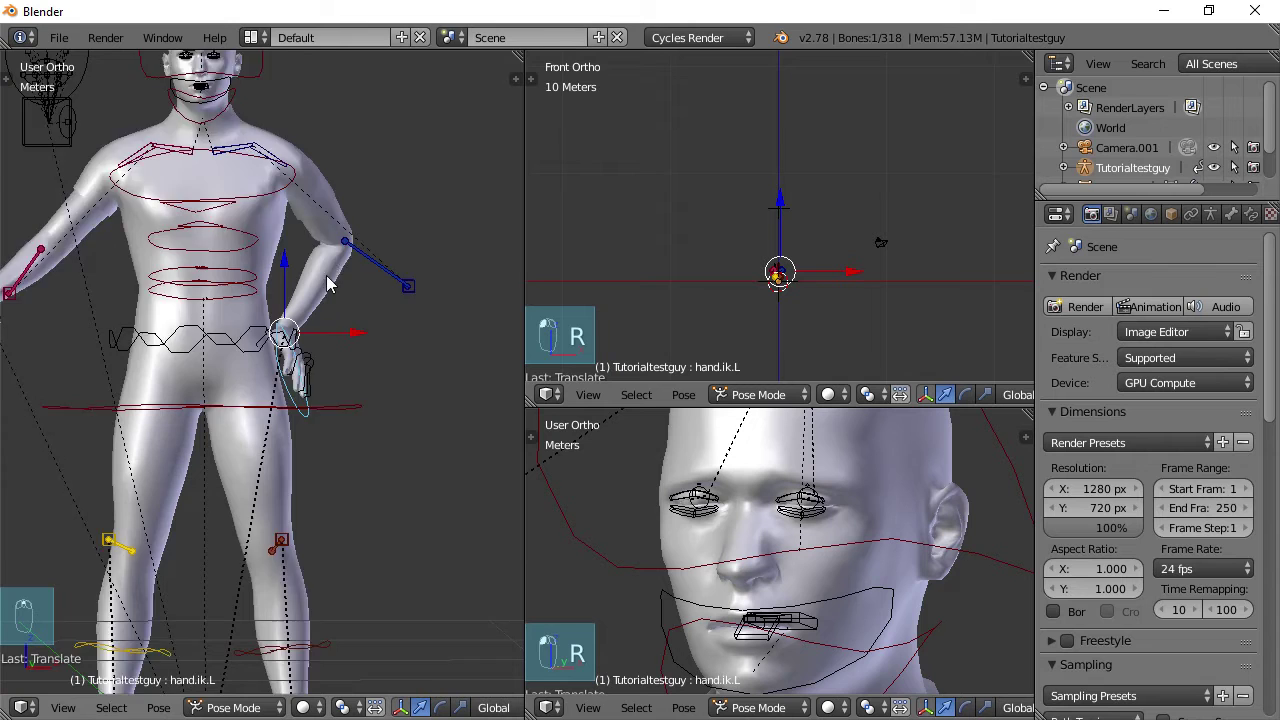
pyautogui.scroll(-2, 329, 284)
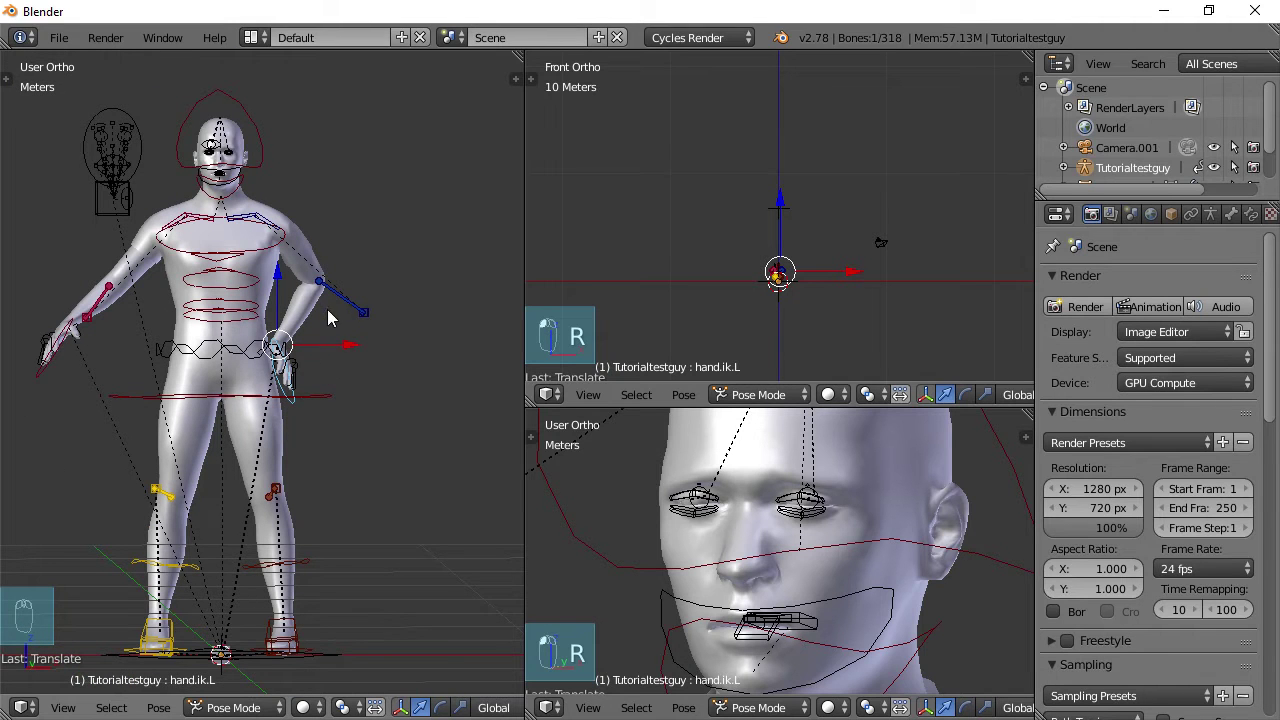
pyautogui.moveTo(323, 338); pyautogui.dragTo(135, 252, button='middle')
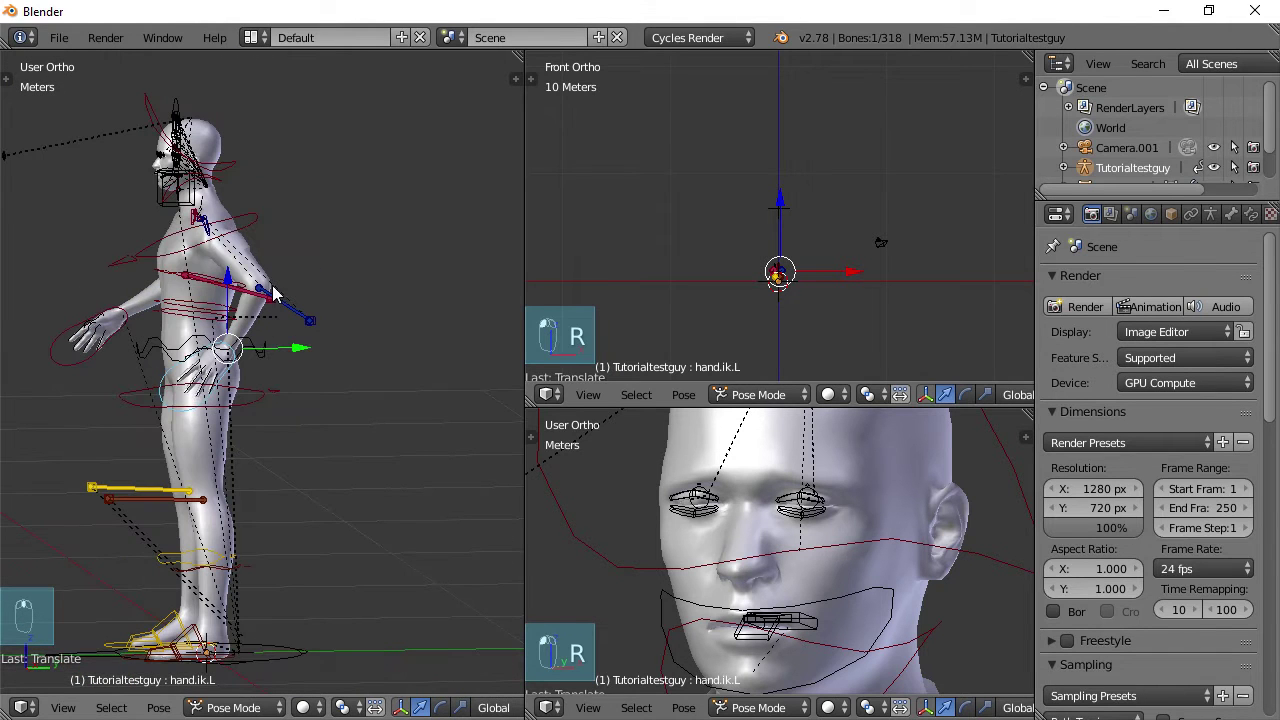
pyautogui.moveTo(245, 270); pyautogui.dragTo(297, 300, button='middle')
pyautogui.rightClick(359, 332)
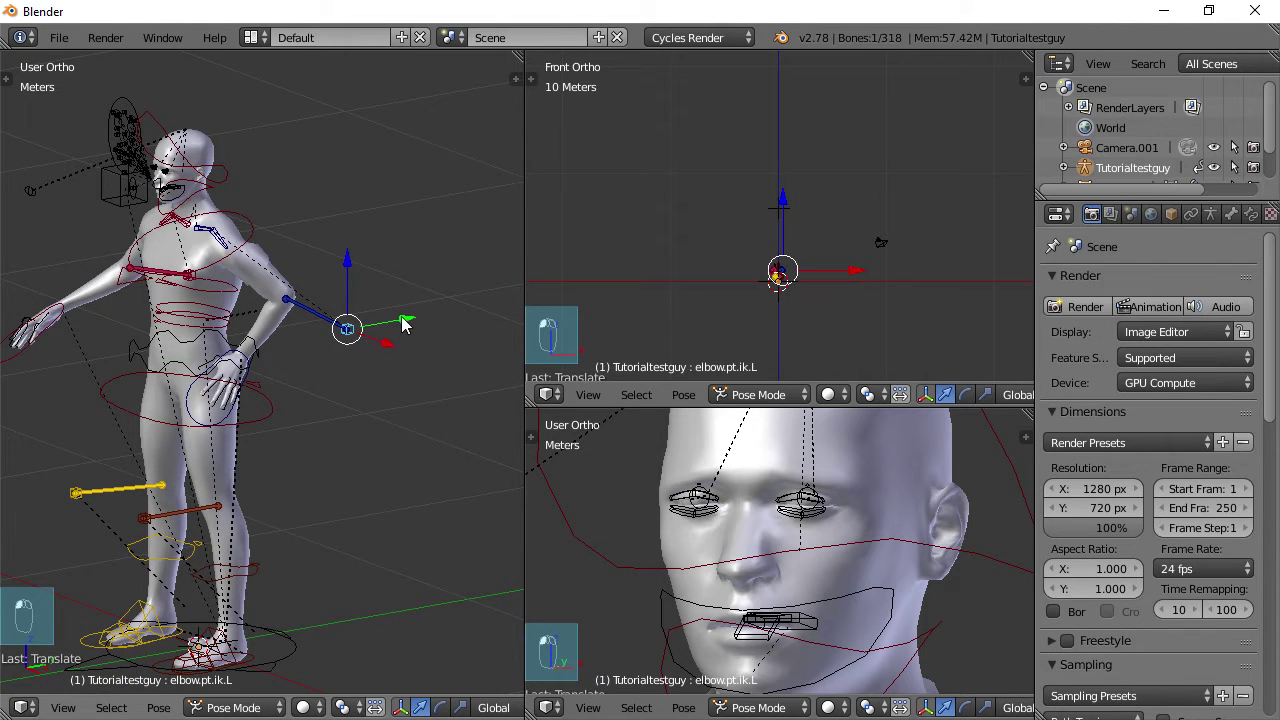
pyautogui.press('g')
pyautogui.press('y')
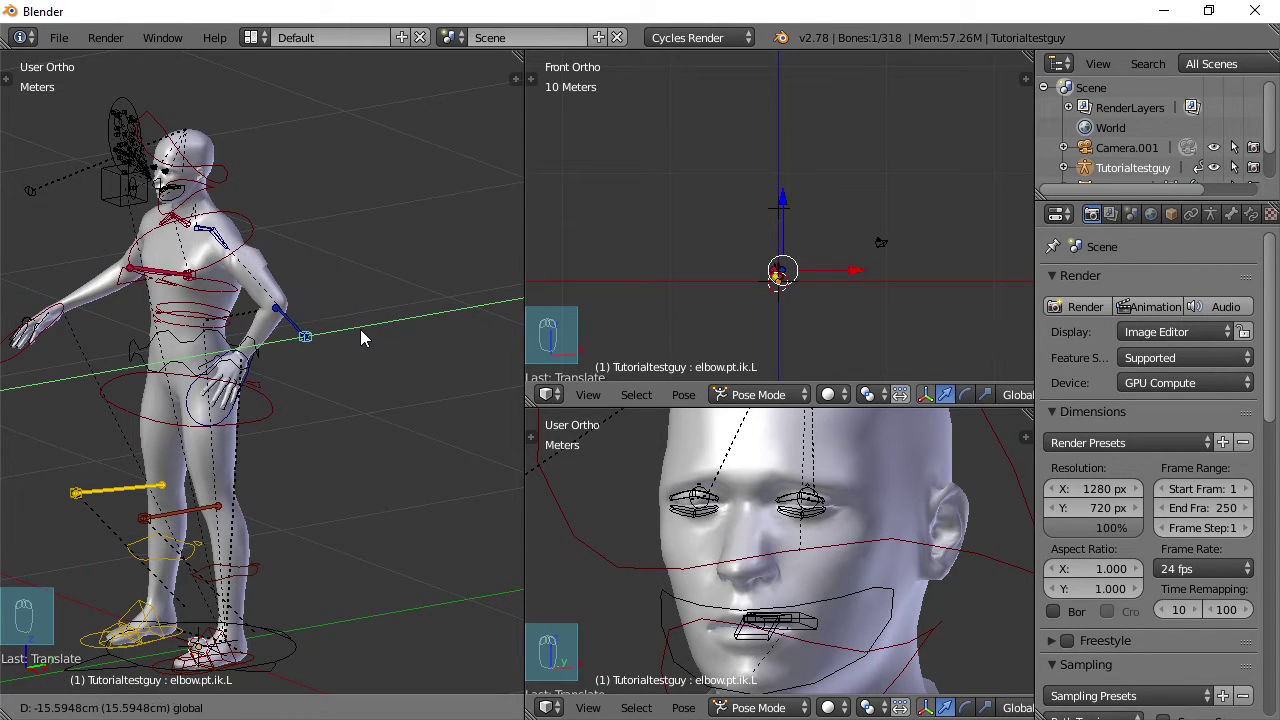
pyautogui.click(360, 329)
# Readjust the left elbow's IK pole target along the Y axis and reposition it freely beside the bent arm
pyautogui.moveTo(328, 387); pyautogui.dragTo(348, 248, button='middle')
pyautogui.press('g')
pyautogui.press('y')
pyautogui.click(324, 329)
pyautogui.press('g')
pyautogui.click(352, 246)
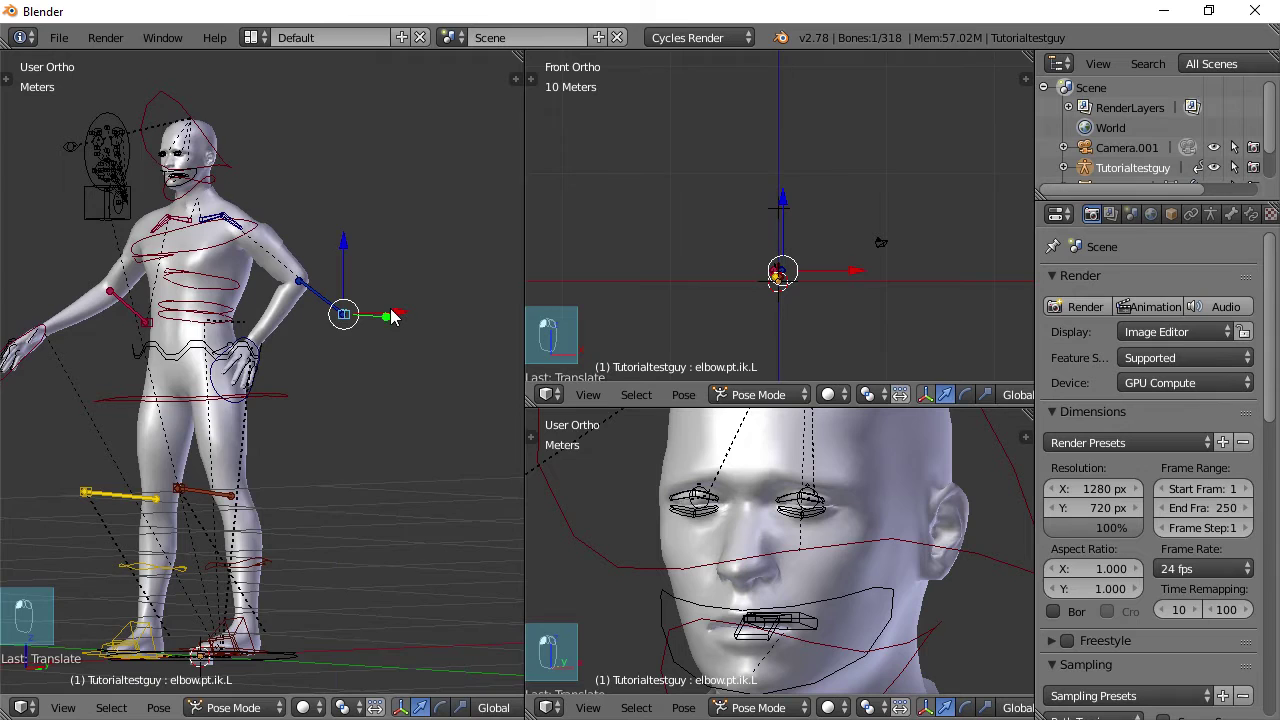
# Shift the left elbow's IK pole target along the X axis, finishing with a move of about 6 cm inward
pyautogui.moveTo(366, 327); pyautogui.dragTo(423, 314, button='middle')
pyautogui.press('g')
pyautogui.press('x')
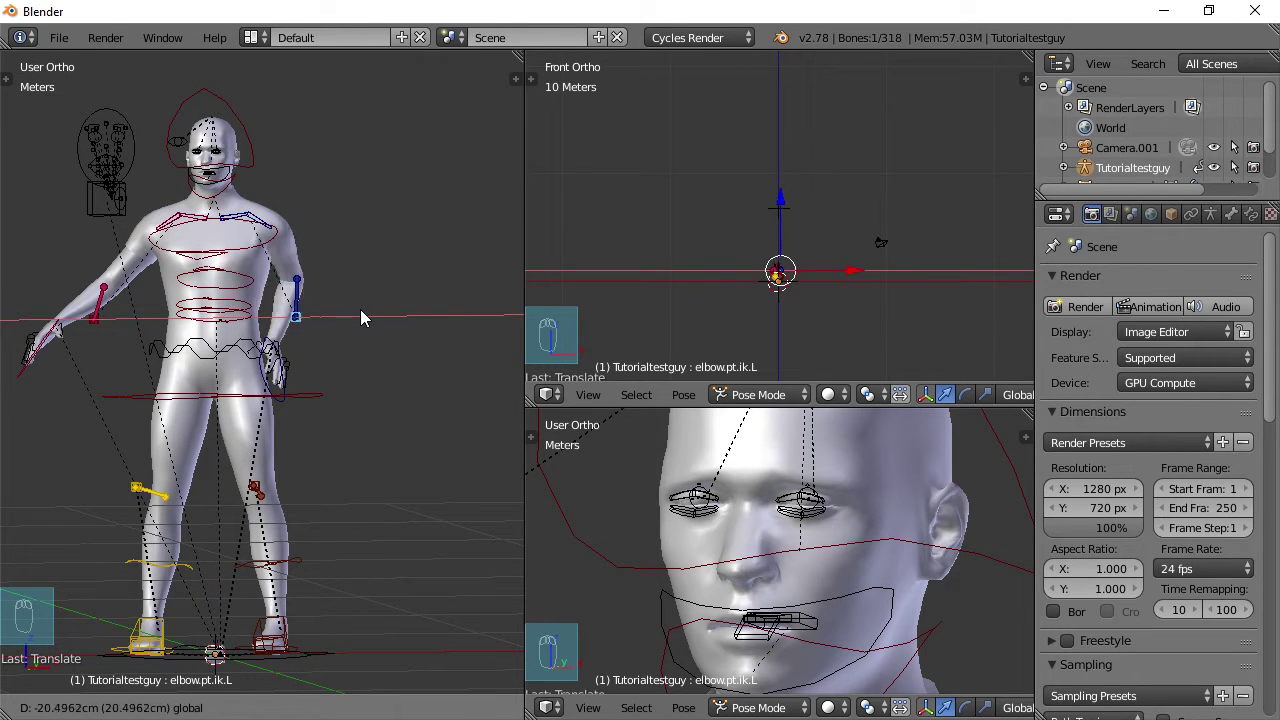
pyautogui.click(413, 306)
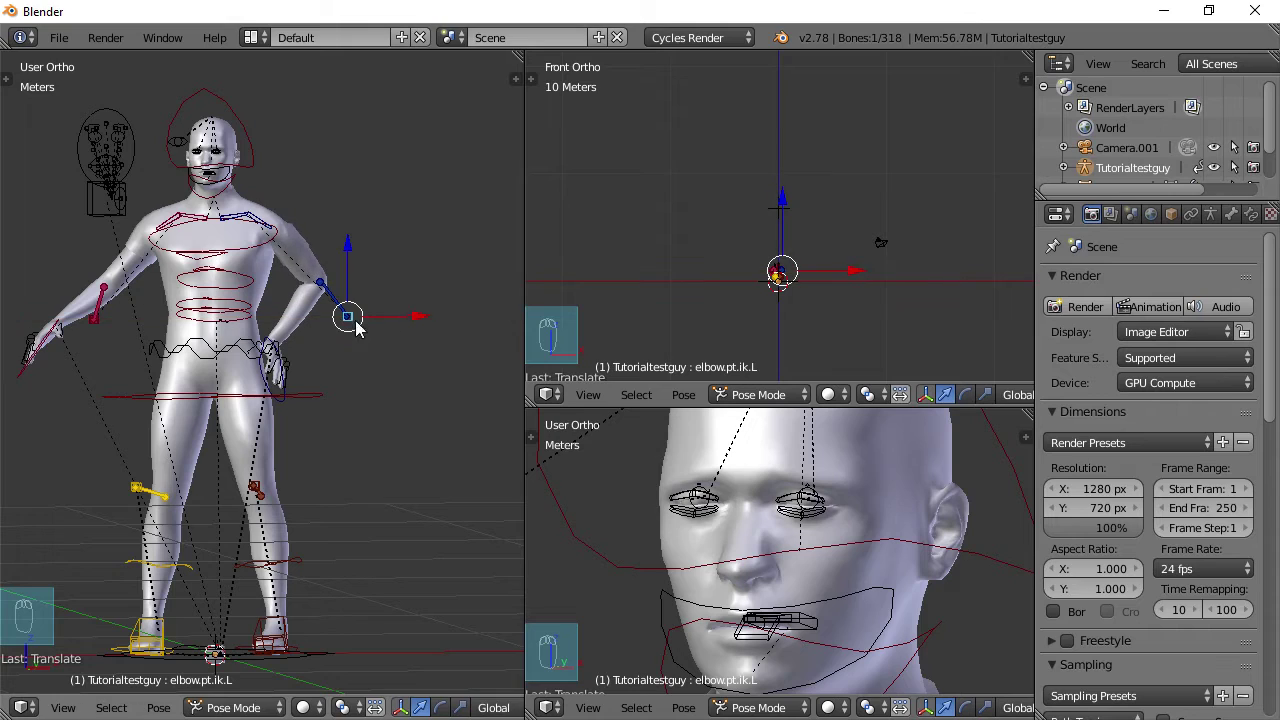
pyautogui.moveTo(360, 330); pyautogui.dragTo(415, 333, button='middle')
pyautogui.press('g')
pyautogui.press('x')
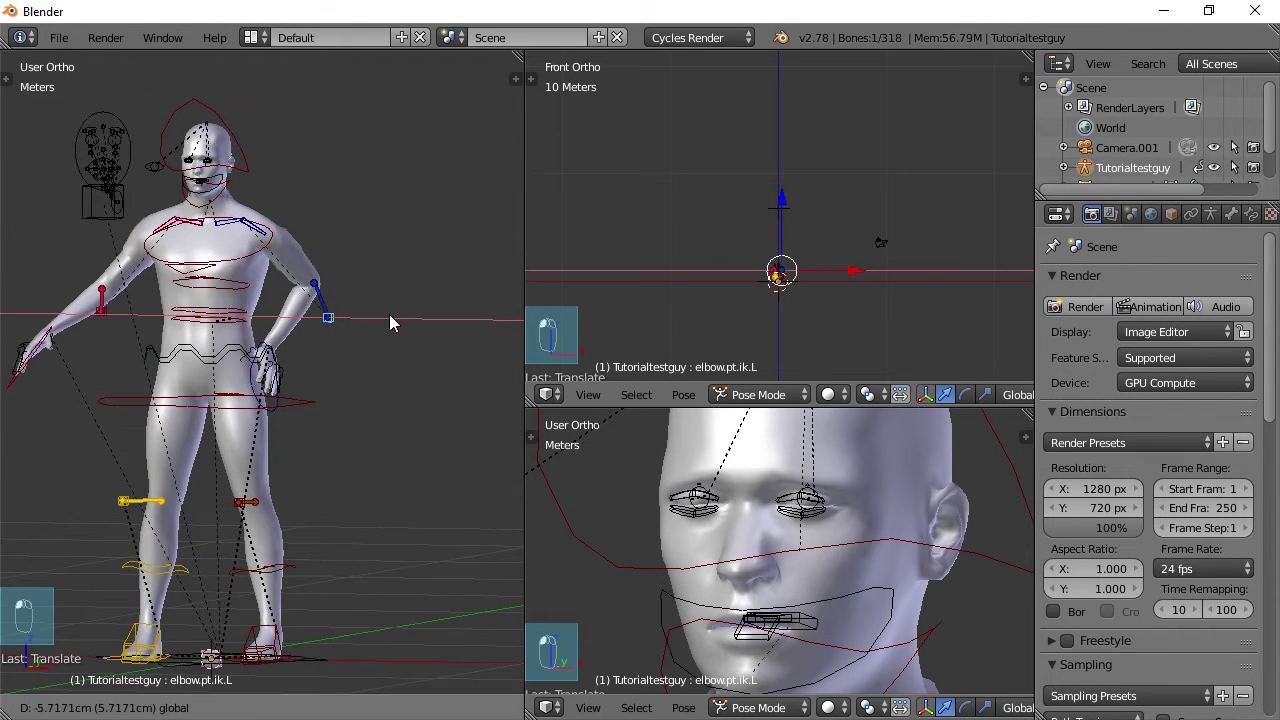
pyautogui.click(389, 314)
# Select the left foot IK bone and, in the right side view, move it forward and up to bend the knee
pyautogui.moveTo(377, 502); pyautogui.dragTo(343, 480, button='middle')
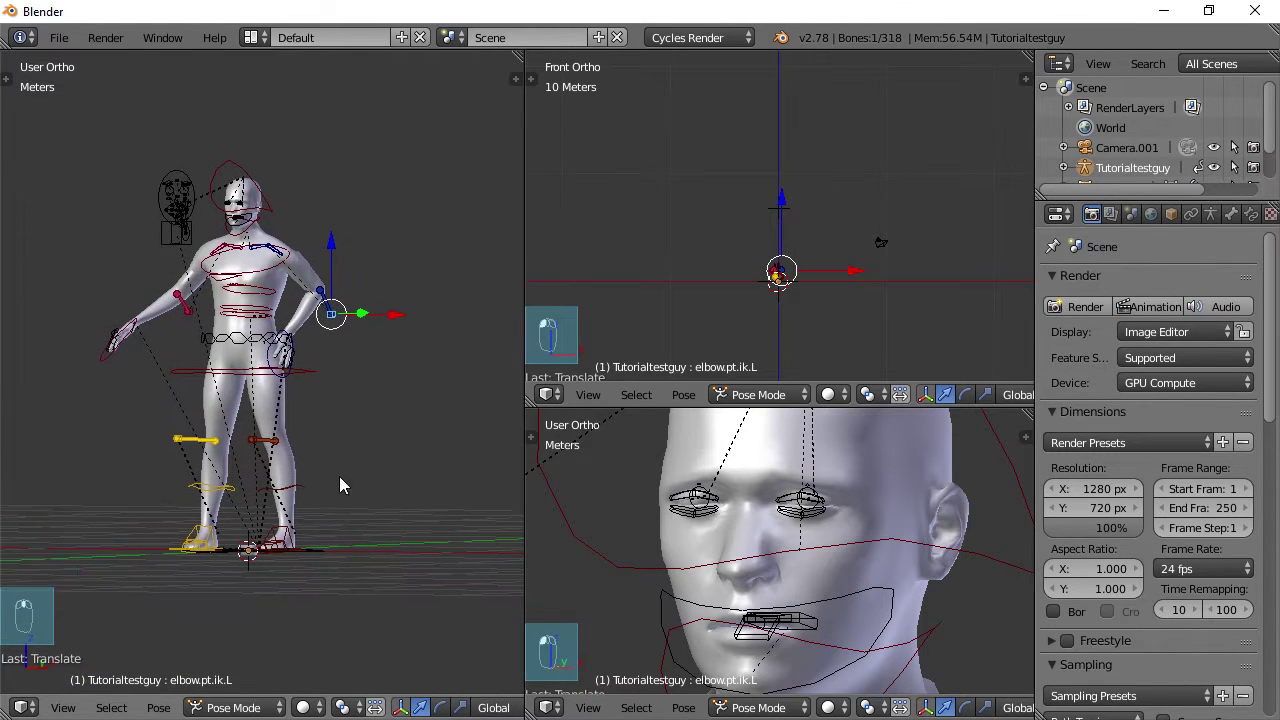
pyautogui.scroll(4, 390, 435)
pyautogui.moveTo(394, 441); pyautogui.dragTo(325, 479, button='middle')
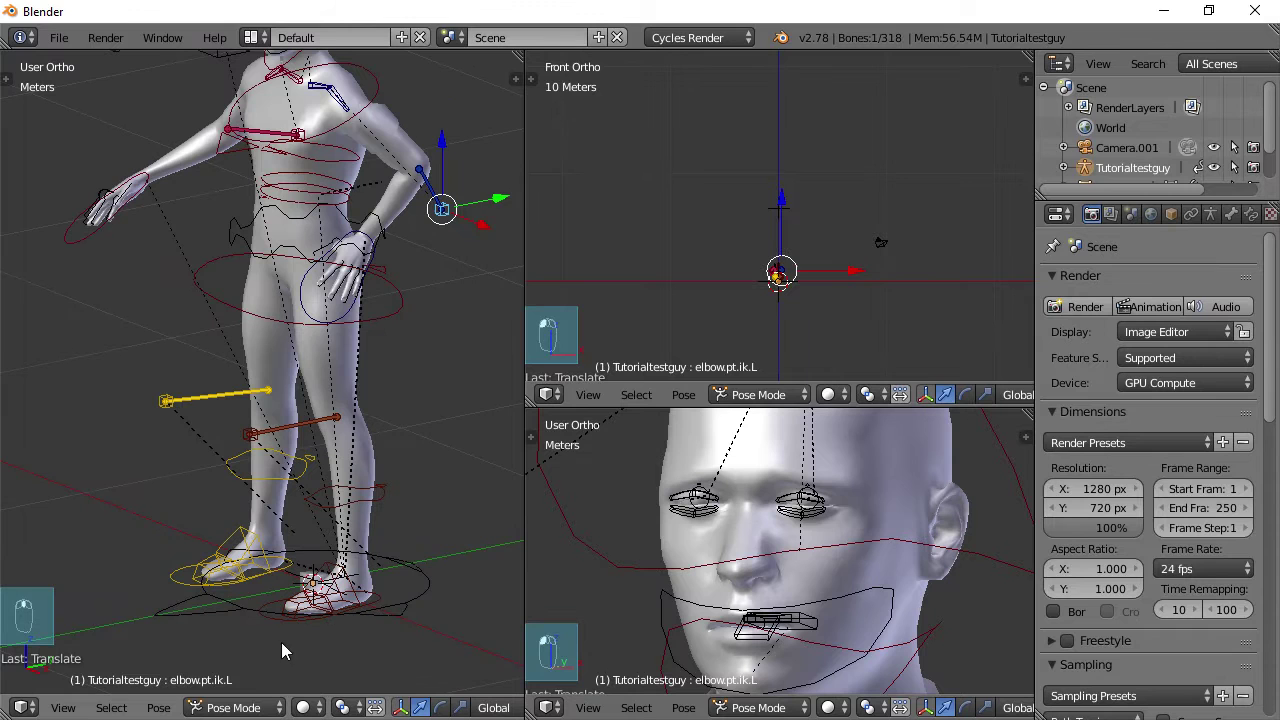
pyautogui.rightClick(267, 614)
pyautogui.keyDown('shift'); pyautogui.moveTo(349, 573); pyautogui.dragTo(302, 416, button='middle'); pyautogui.keyUp('shift')
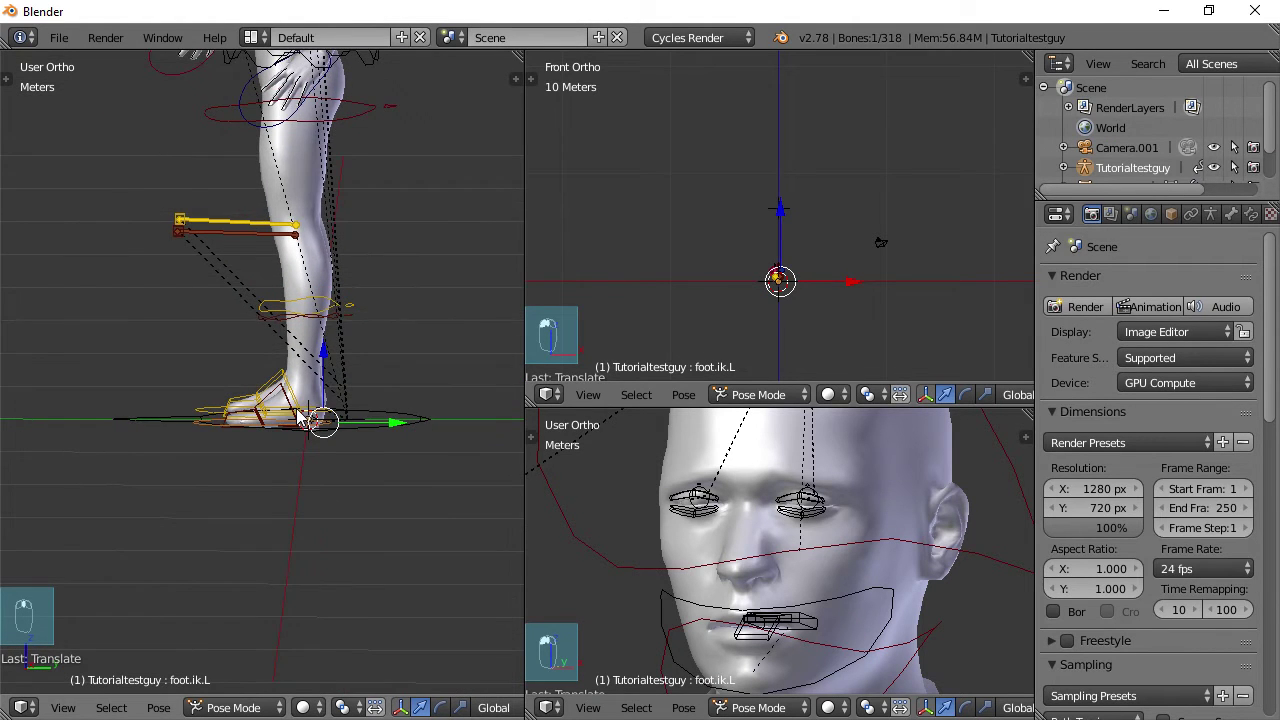
pyautogui.press('KP_3')
pyautogui.keyDown('shift'); pyautogui.moveTo(351, 256); pyautogui.dragTo(351, 458, button='middle'); pyautogui.keyUp('shift')
pyautogui.press('g')
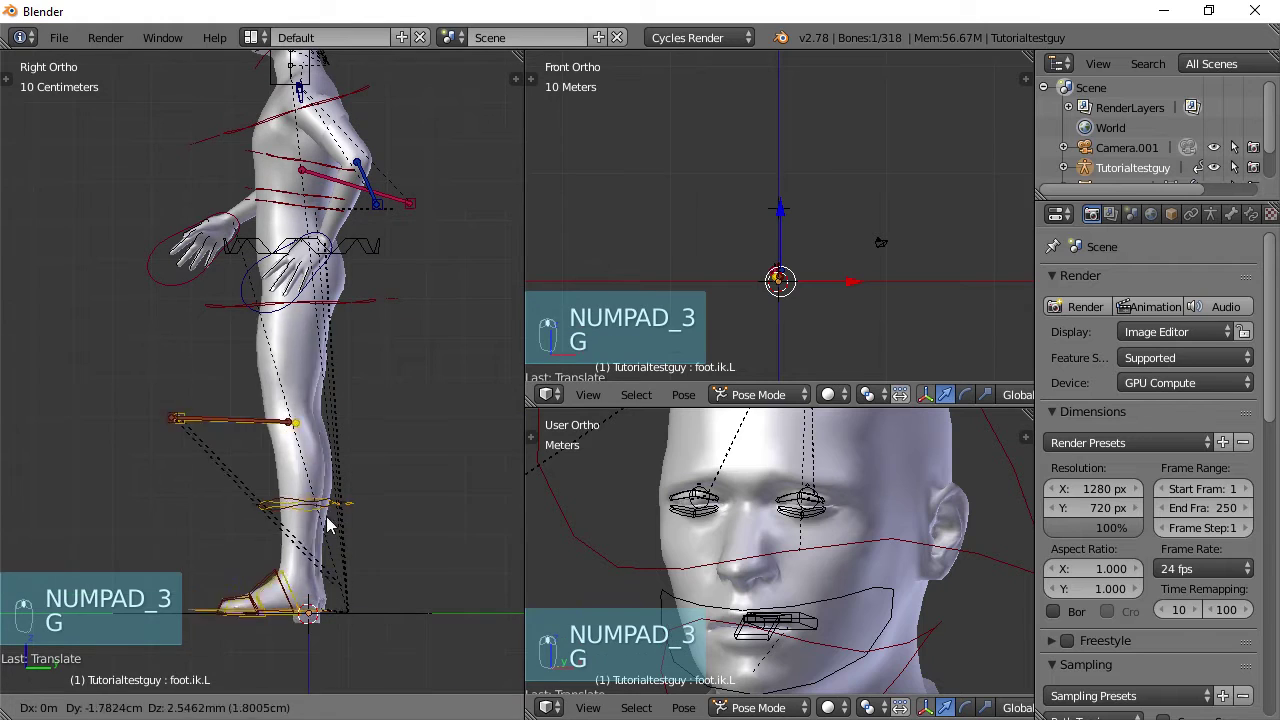
pyautogui.click(206, 424)
# Open the body mesh in Edit Mode and delete the stretched faces of the small cube between the feet
pyautogui.moveTo(210, 500); pyautogui.dragTo(457, 409, button='middle')
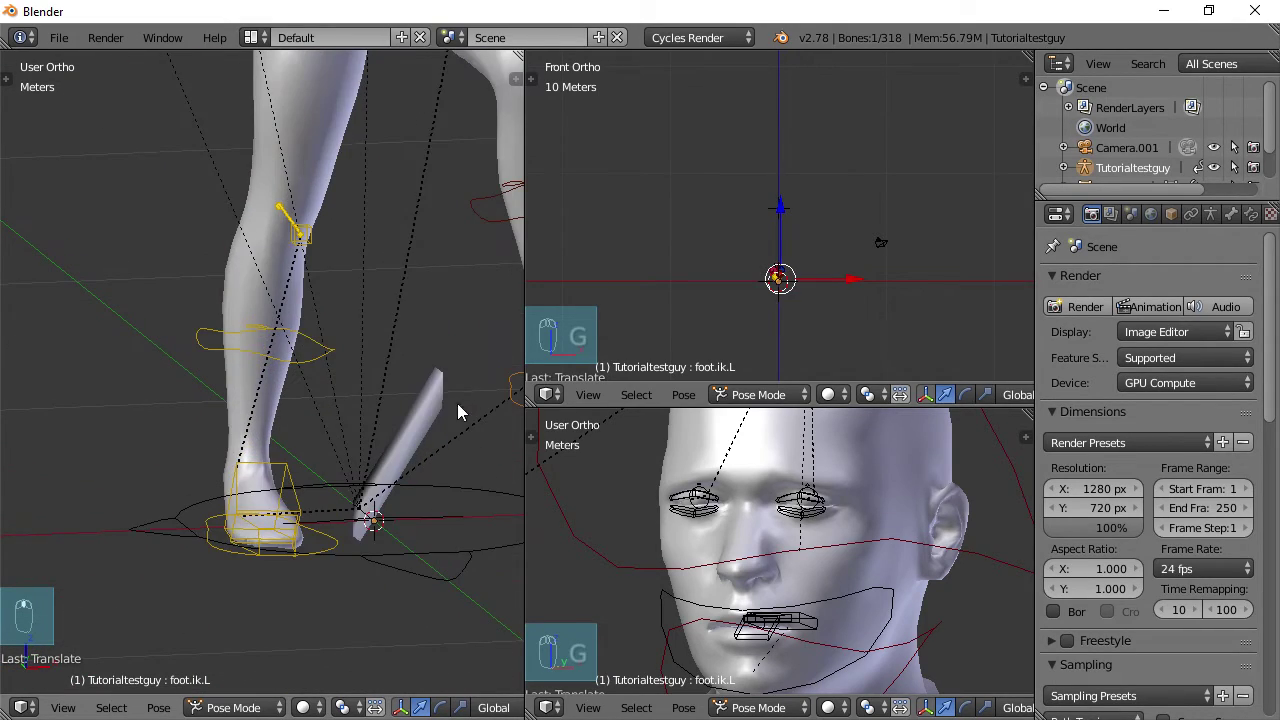
pyautogui.rightClick(428, 409)
pyautogui.press('Tab')
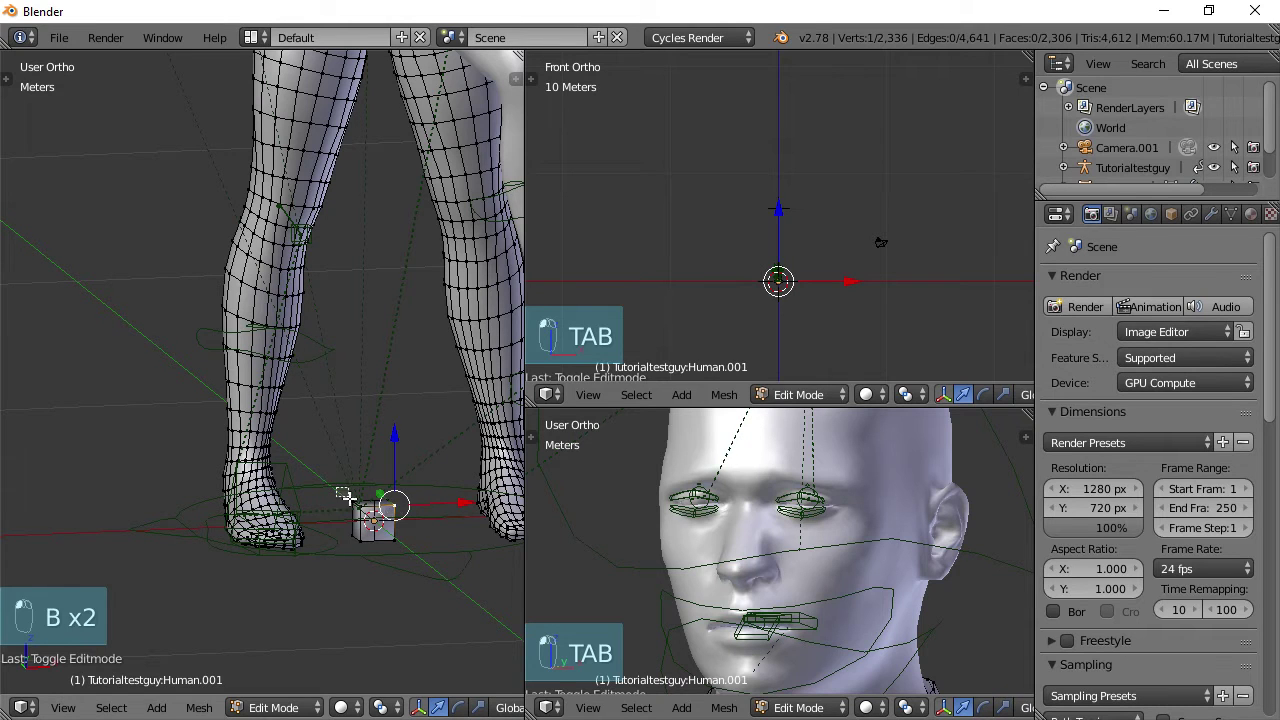
pyautogui.moveTo(348, 497); pyautogui.dragTo(443, 549)
pyautogui.press('x')
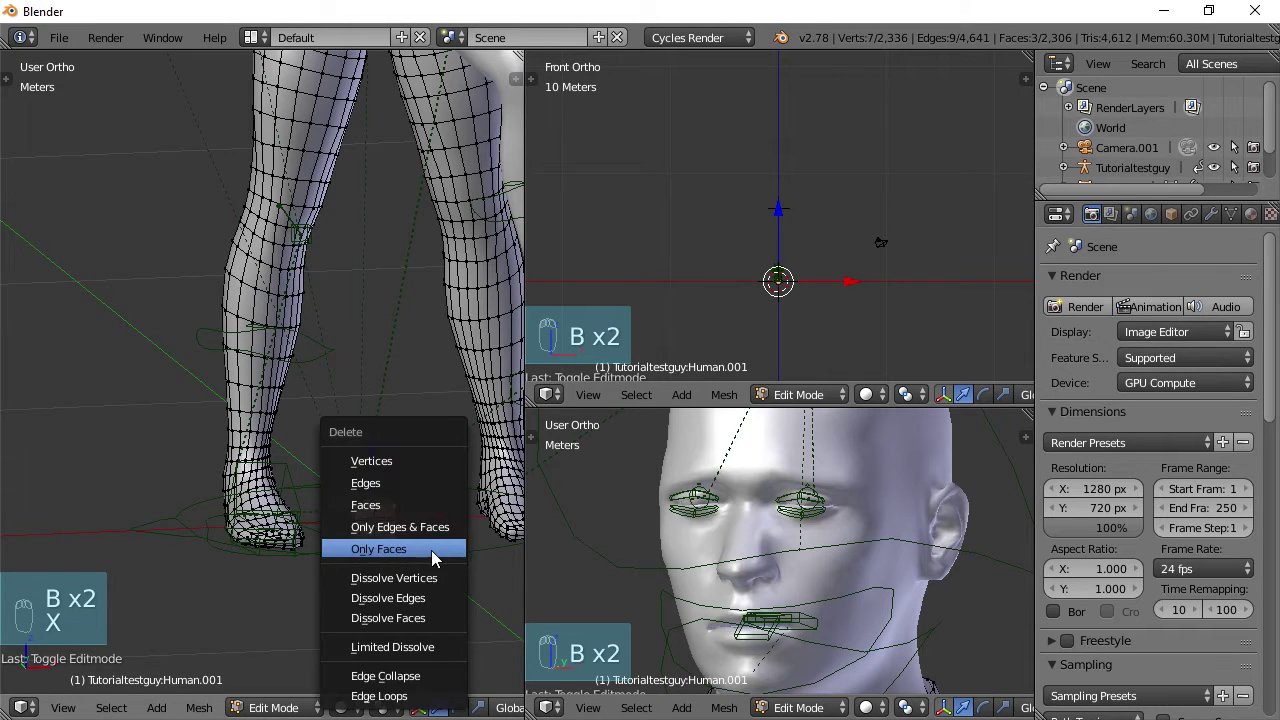
pyautogui.click(399, 503)
# Delete the remaining vertices of the small cube between the feet and leave Edit Mode
pyautogui.press('b')
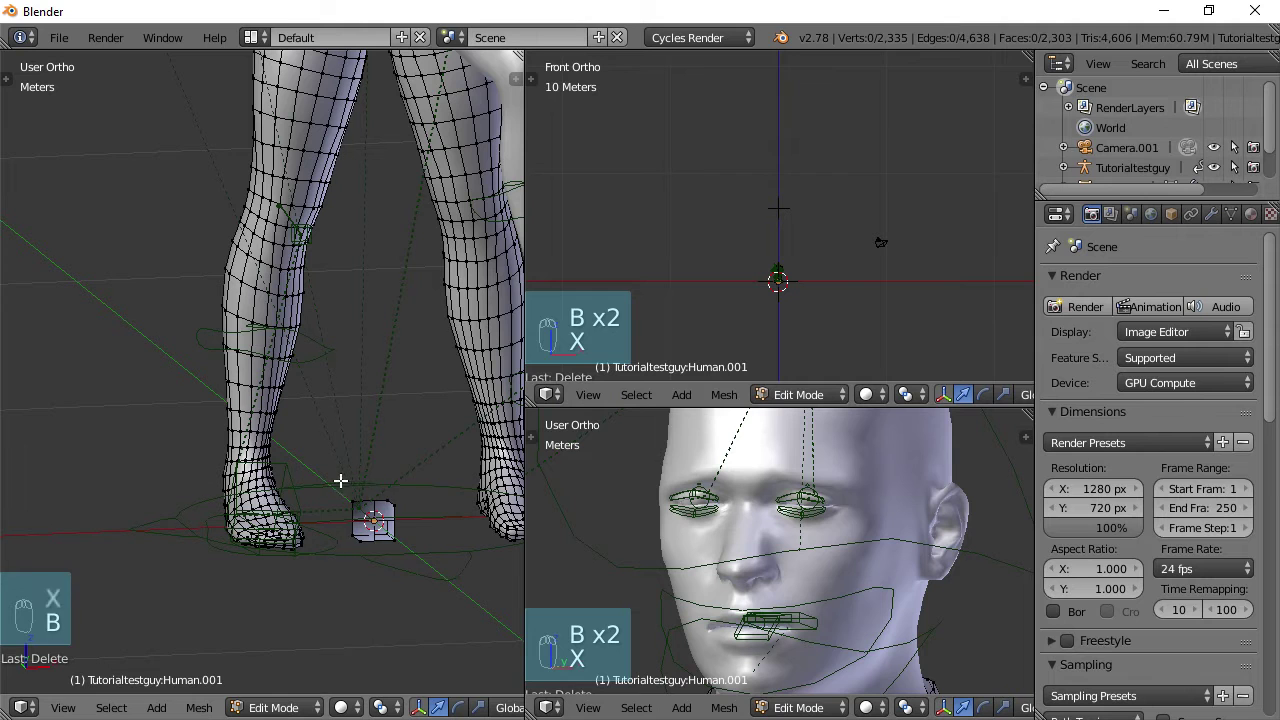
pyautogui.moveTo(341, 481); pyautogui.dragTo(420, 551)
pyautogui.press('x')
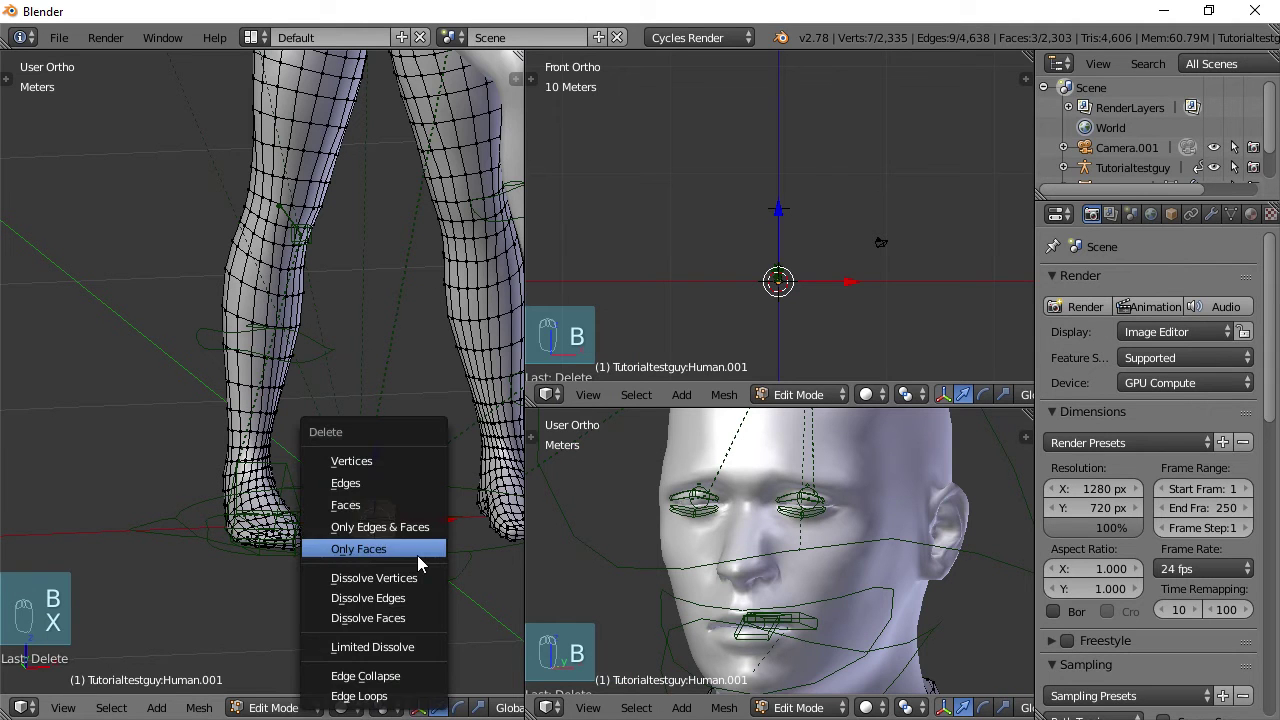
pyautogui.click(380, 460)
pyautogui.scroll(-2, 414, 494)
pyautogui.moveTo(434, 472); pyautogui.dragTo(250, 498, button='middle')
pyautogui.scroll(-2, 291, 471)
pyautogui.press('Tab')
# Select the left foot IK bone again and lower the raised foot slightly, keeping the knee bent
pyautogui.scroll(3, 317, 500)
pyautogui.rightClick(197, 503)
pyautogui.keyDown('shift'); pyautogui.moveTo(297, 450); pyautogui.dragTo(414, 491, button='middle'); pyautogui.keyUp('shift')
pyautogui.scroll(-2, 402, 488)
pyautogui.press('g')
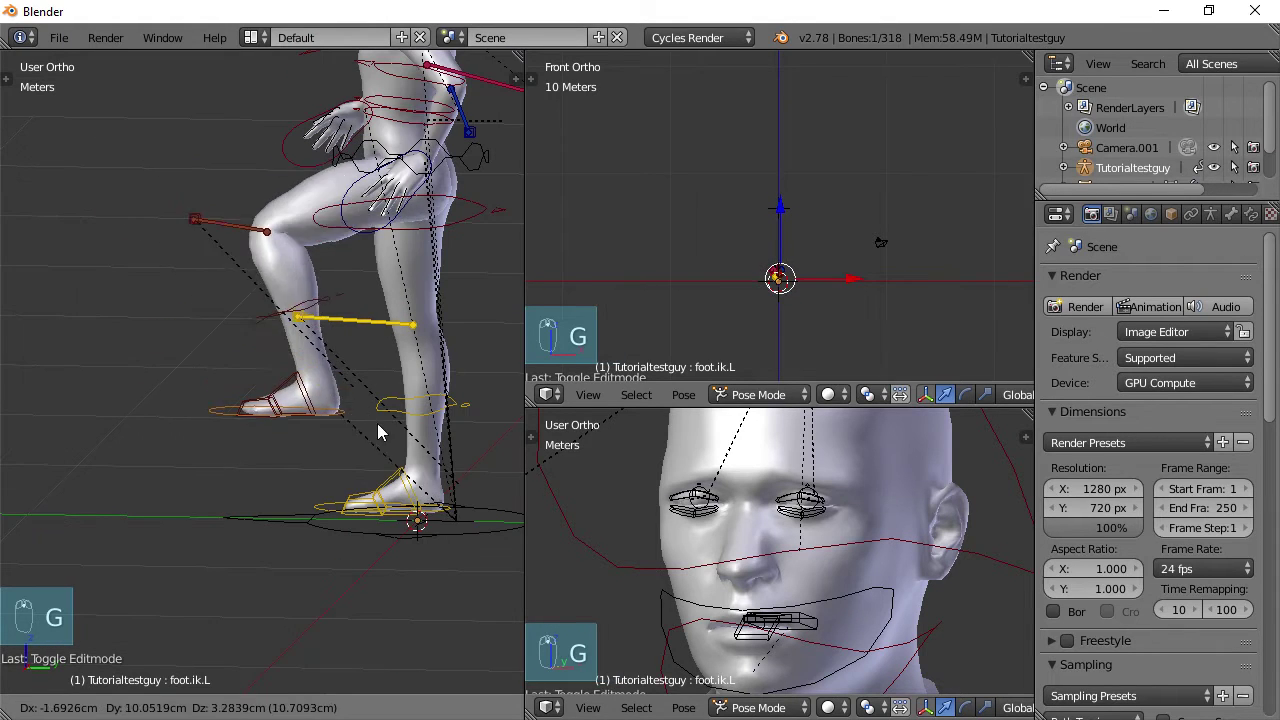
pyautogui.click(352, 450)
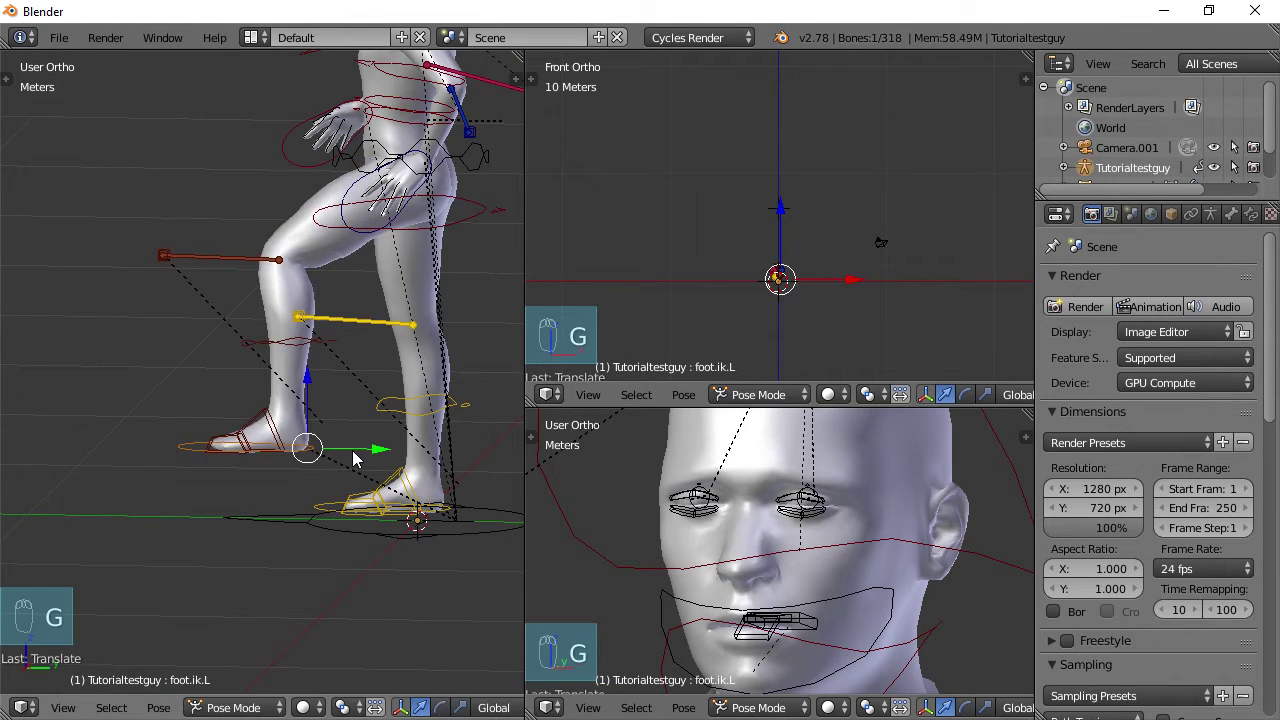
# Try rotating the left shin IK bone to swing the bent knee inward and outward
pyautogui.moveTo(352, 450); pyautogui.dragTo(185, 341, button='middle')
pyautogui.rightClick(420, 350)
pyautogui.scroll(3, 453, 333)
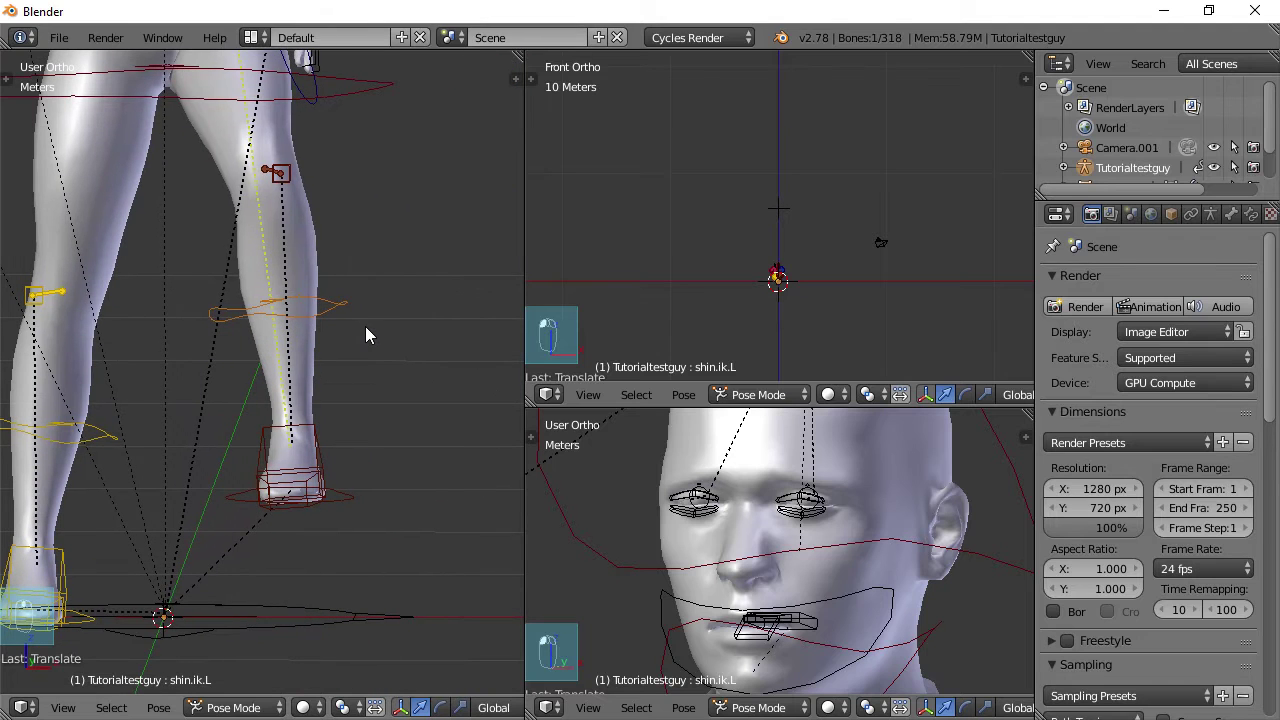
pyautogui.press('r')
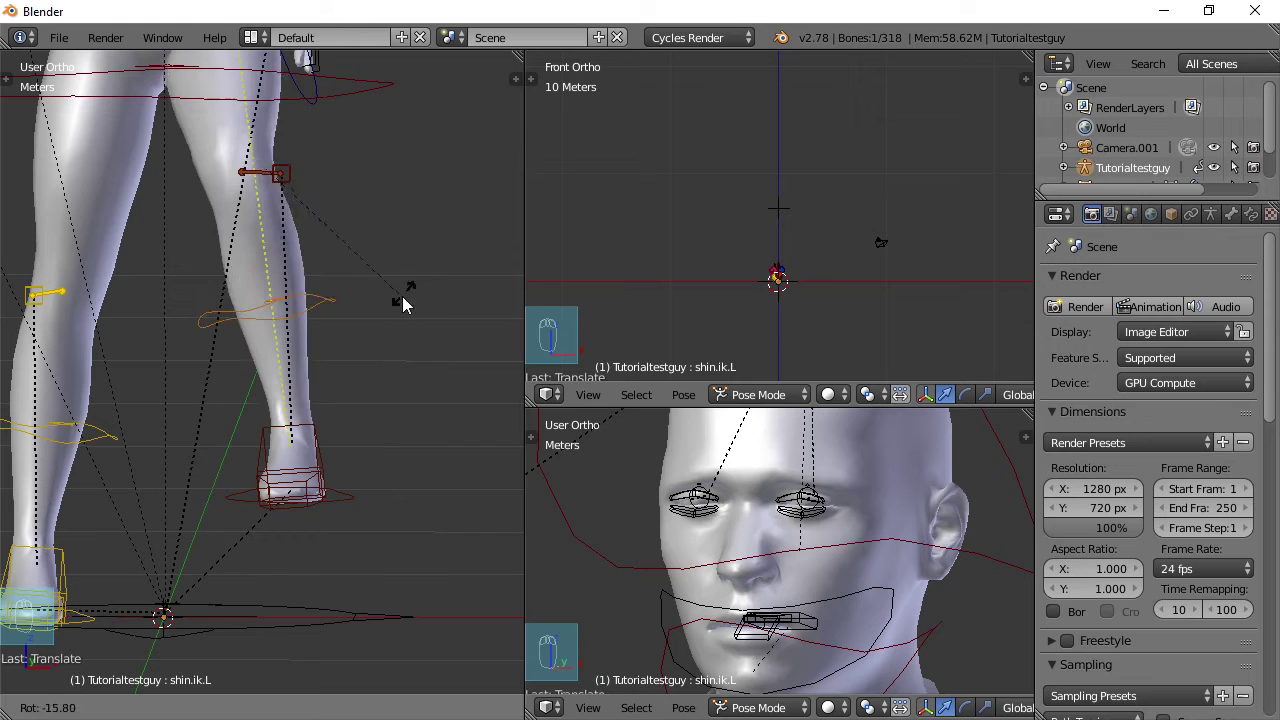
pyautogui.press('g')
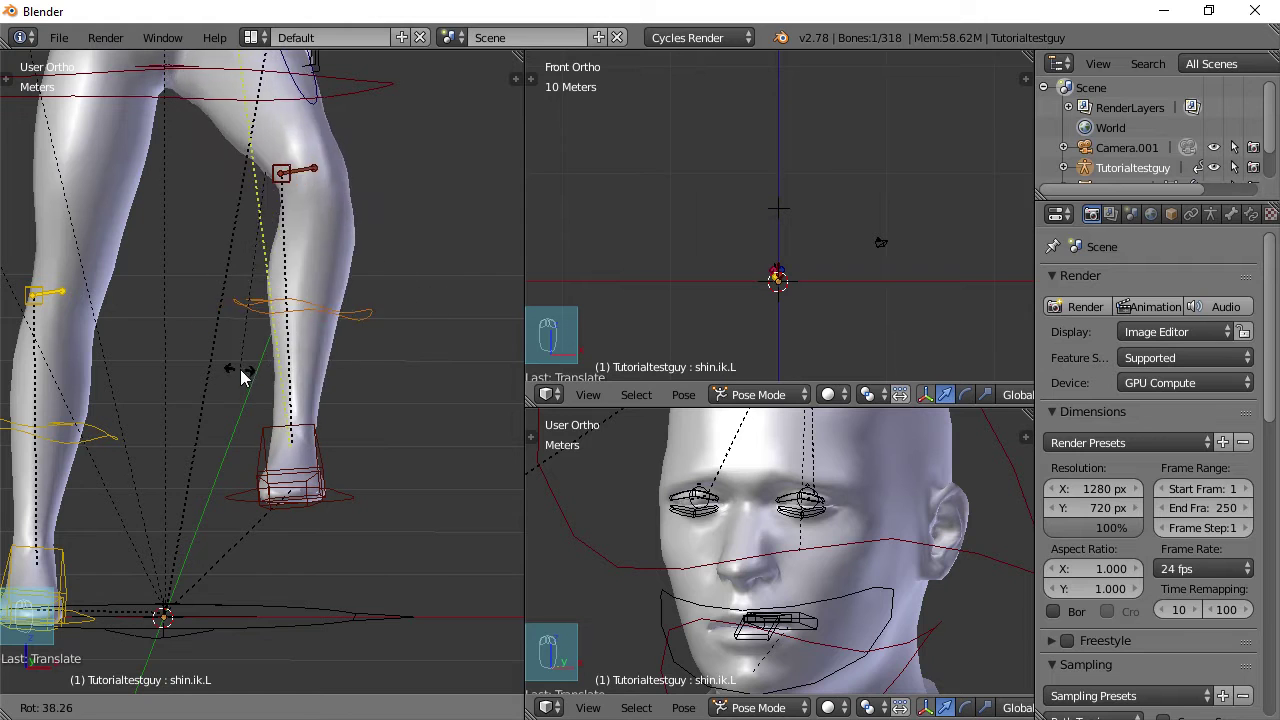
pyautogui.click(372, 317)
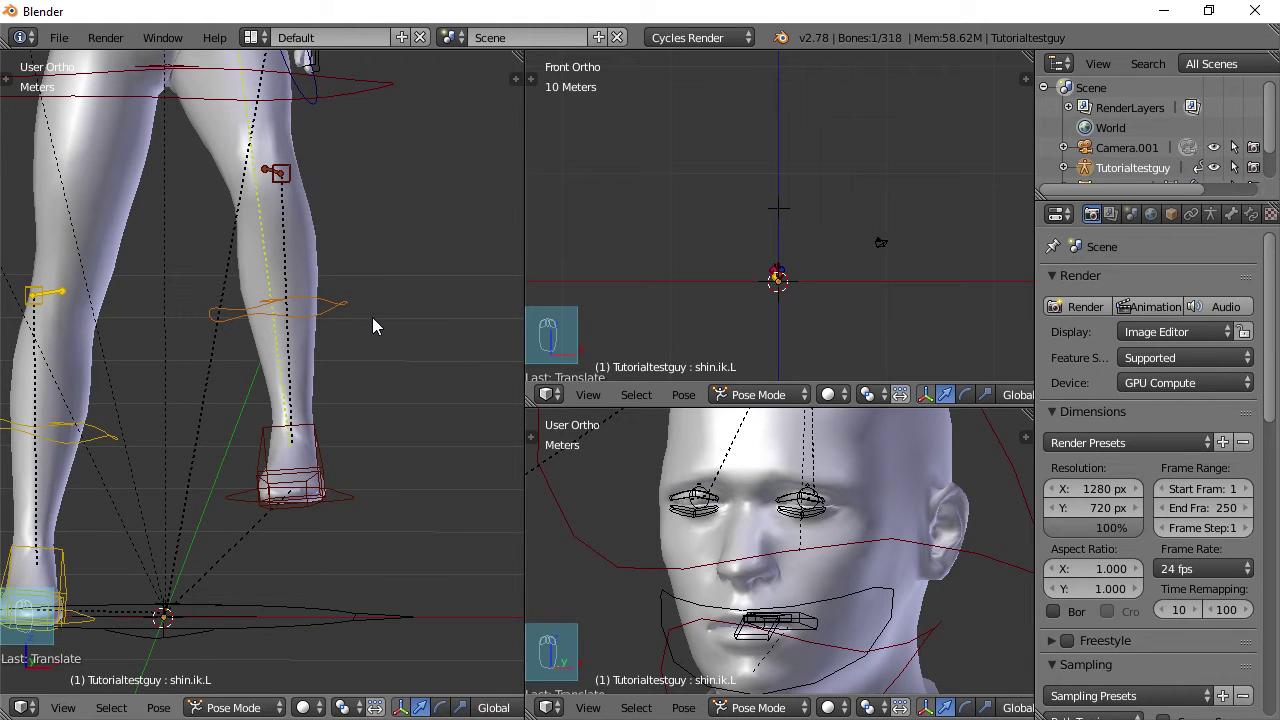
# Select the left knee's IK pole target and shift it about 2 cm outward along the X axis
pyautogui.scroll(-3, 388, 320)
pyautogui.moveTo(391, 311); pyautogui.dragTo(361, 322, button='middle')
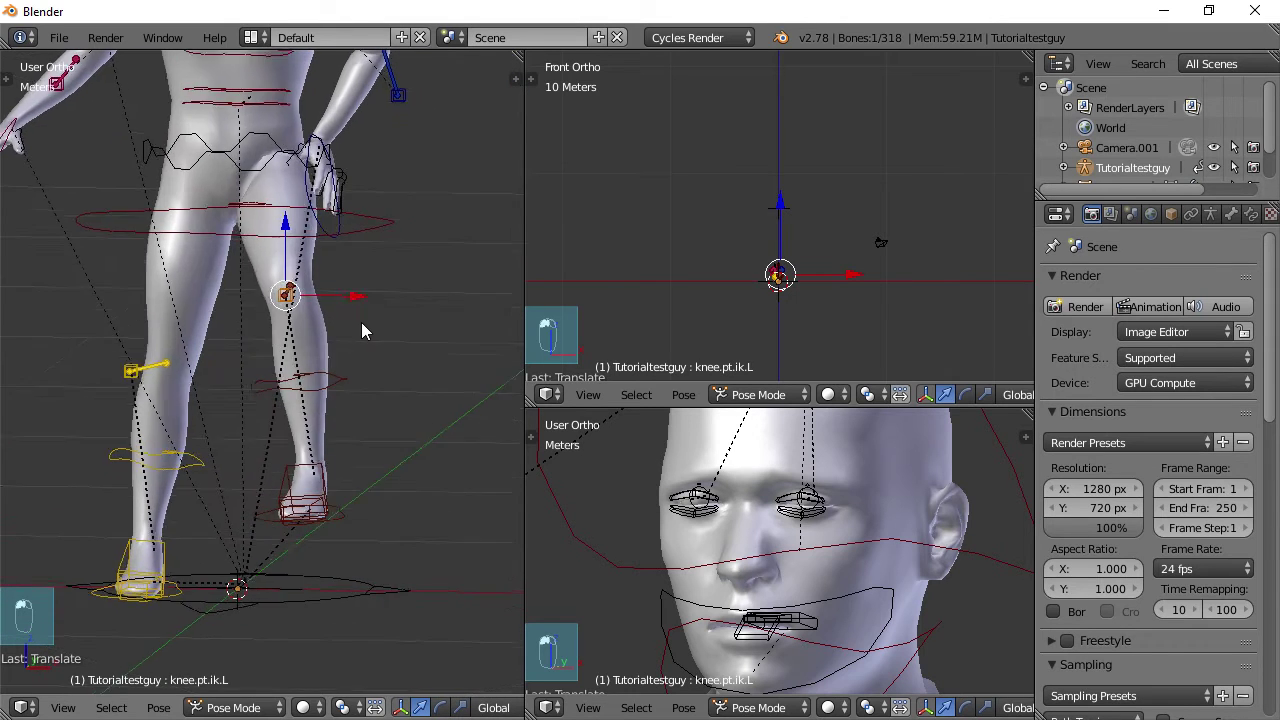
pyautogui.press('g')
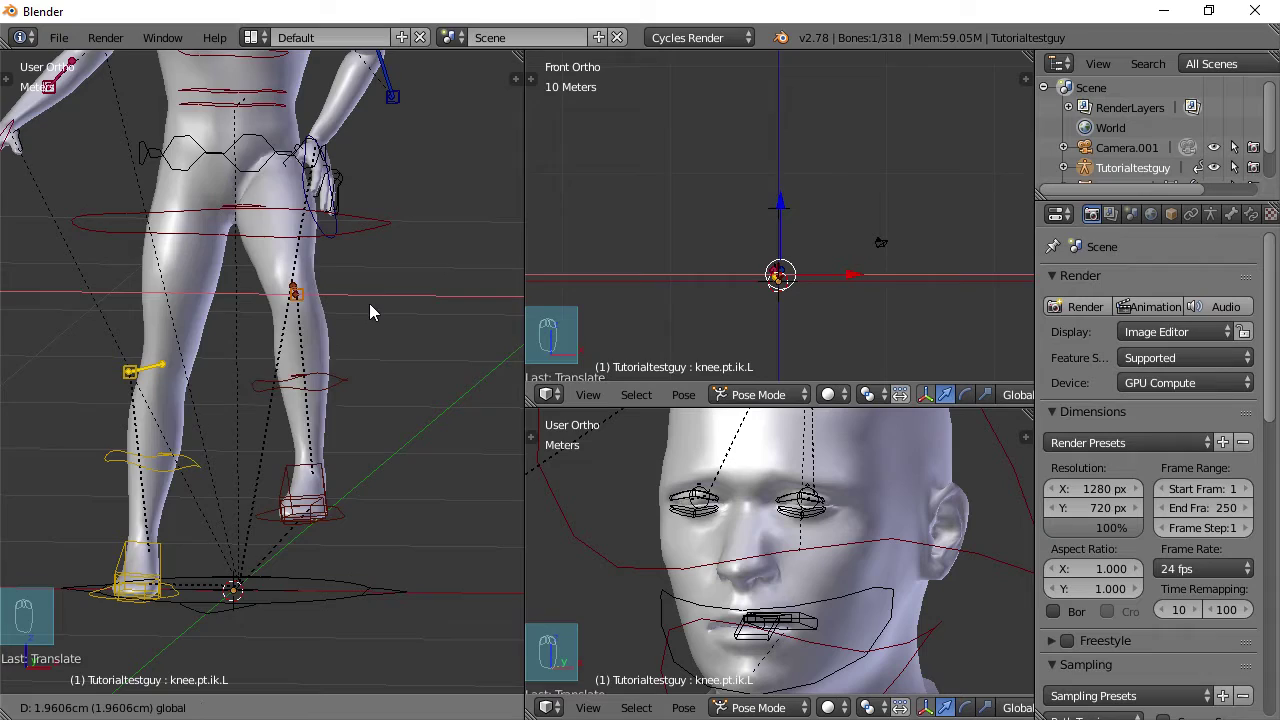
pyautogui.moveTo(369, 303); pyautogui.dragTo(371, 303)
# Try moving the left foot IK bone forward and backward in the right side view to swing the leg
pyautogui.scroll(-2, 371, 352)
pyautogui.moveTo(289, 334); pyautogui.dragTo(104, 374, button='middle')
pyautogui.scroll(-2, 231, 376)
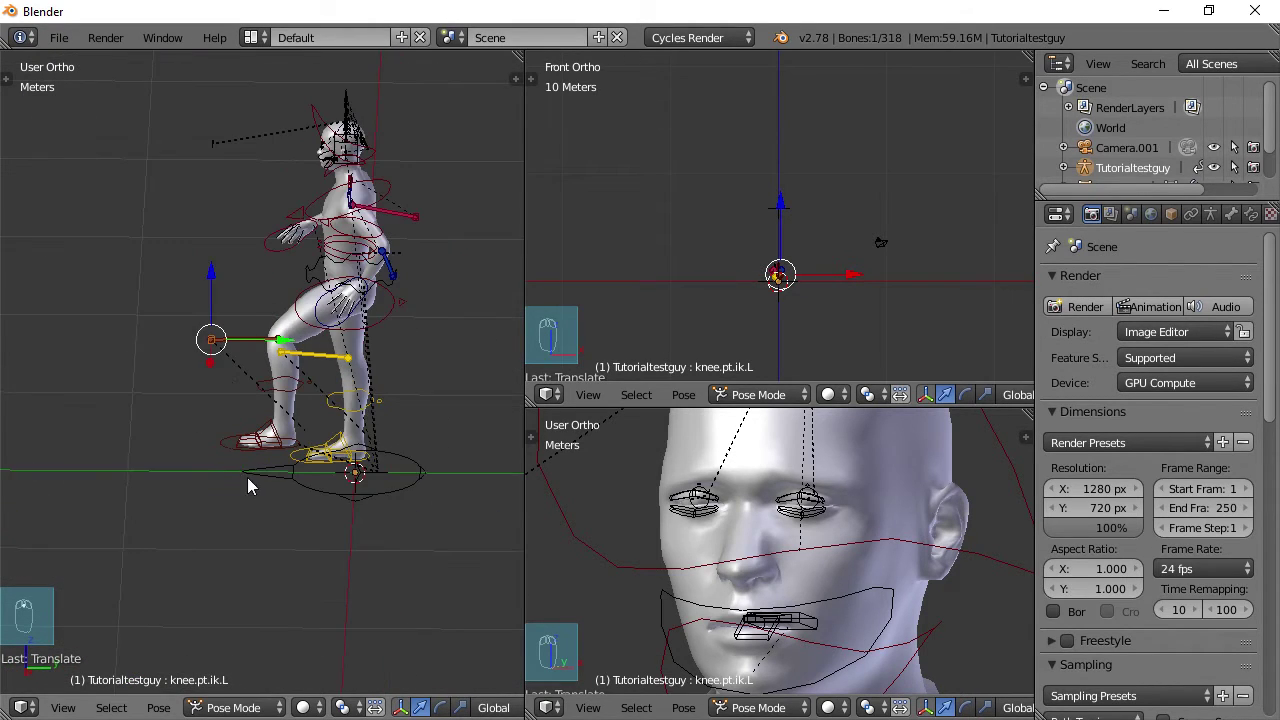
pyautogui.moveTo(247, 477); pyautogui.dragTo(227, 444, button='middle')
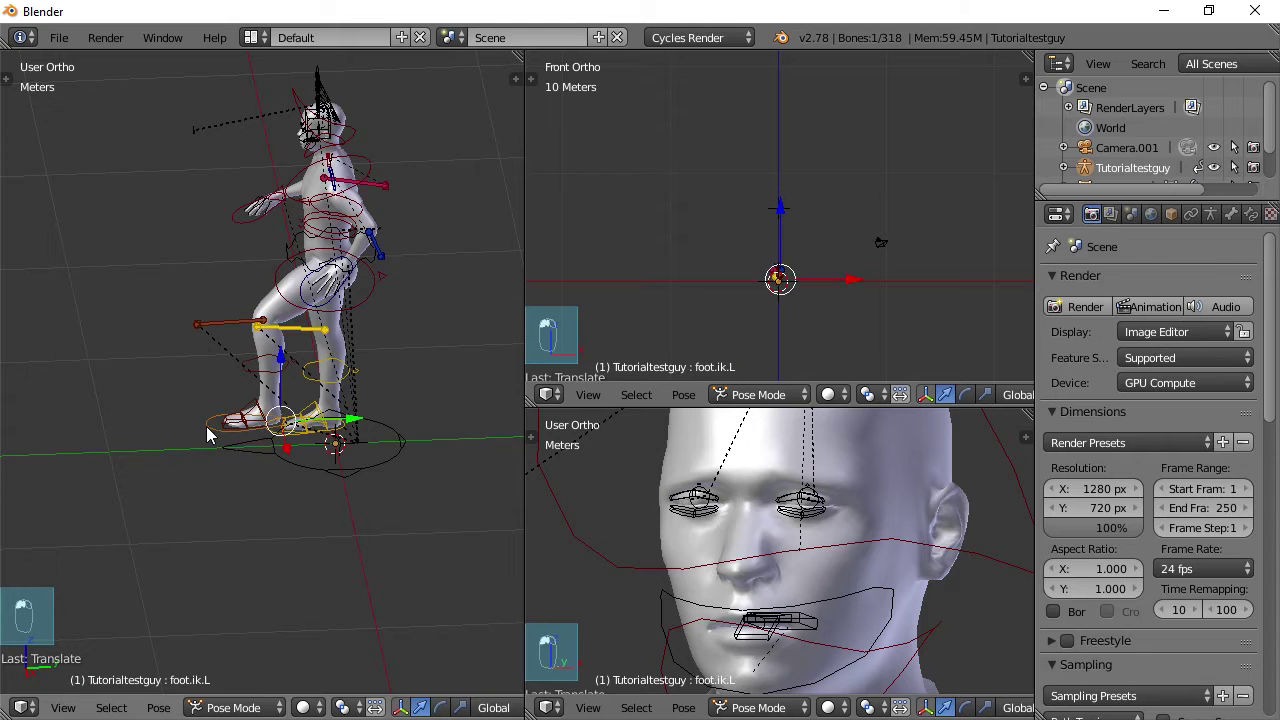
pyautogui.press('KP_3')
pyautogui.press('g')
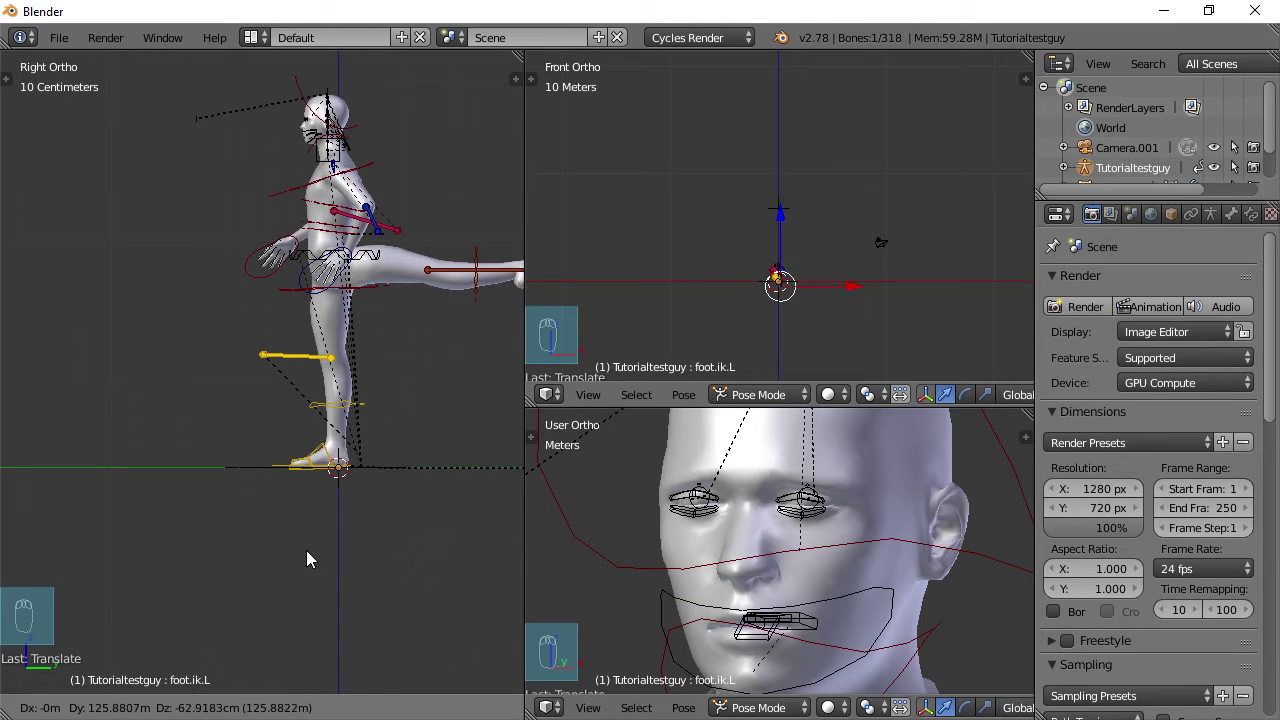
pyautogui.rightClick(380, 518)
pyautogui.press('g')
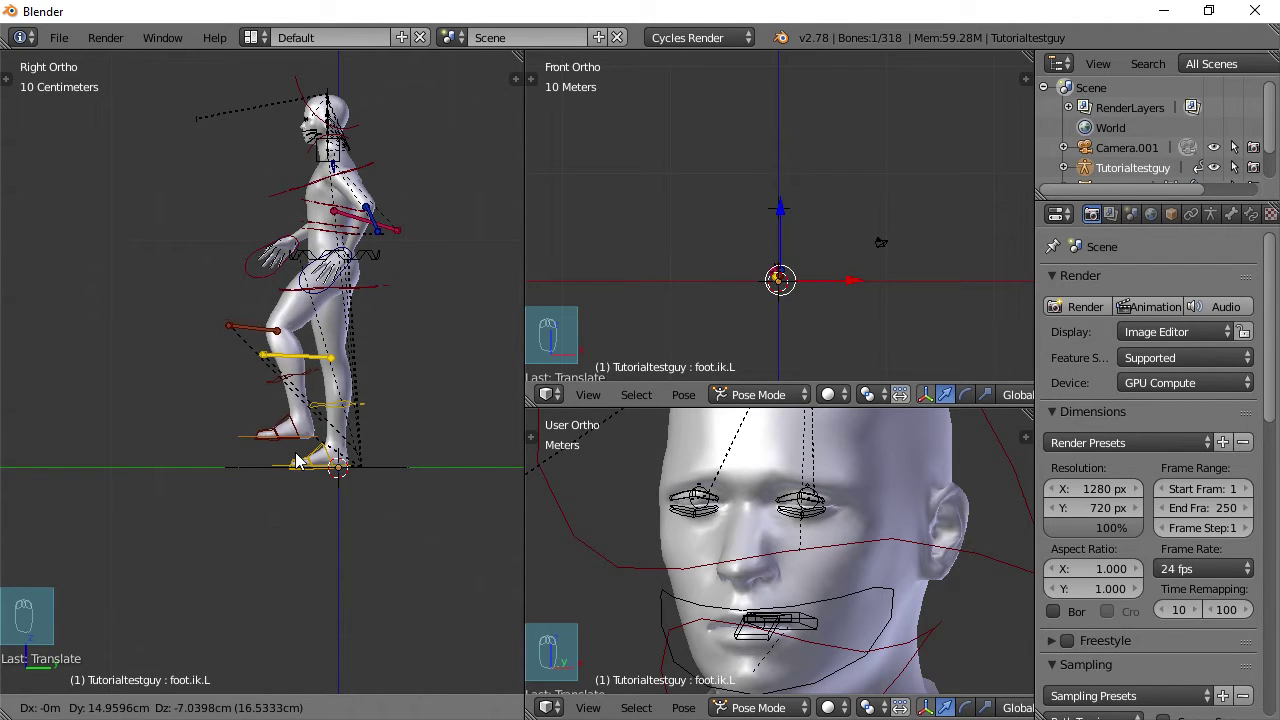
pyautogui.rightClick(295, 458)
pyautogui.moveTo(292, 437); pyautogui.dragTo(434, 450, button='middle')
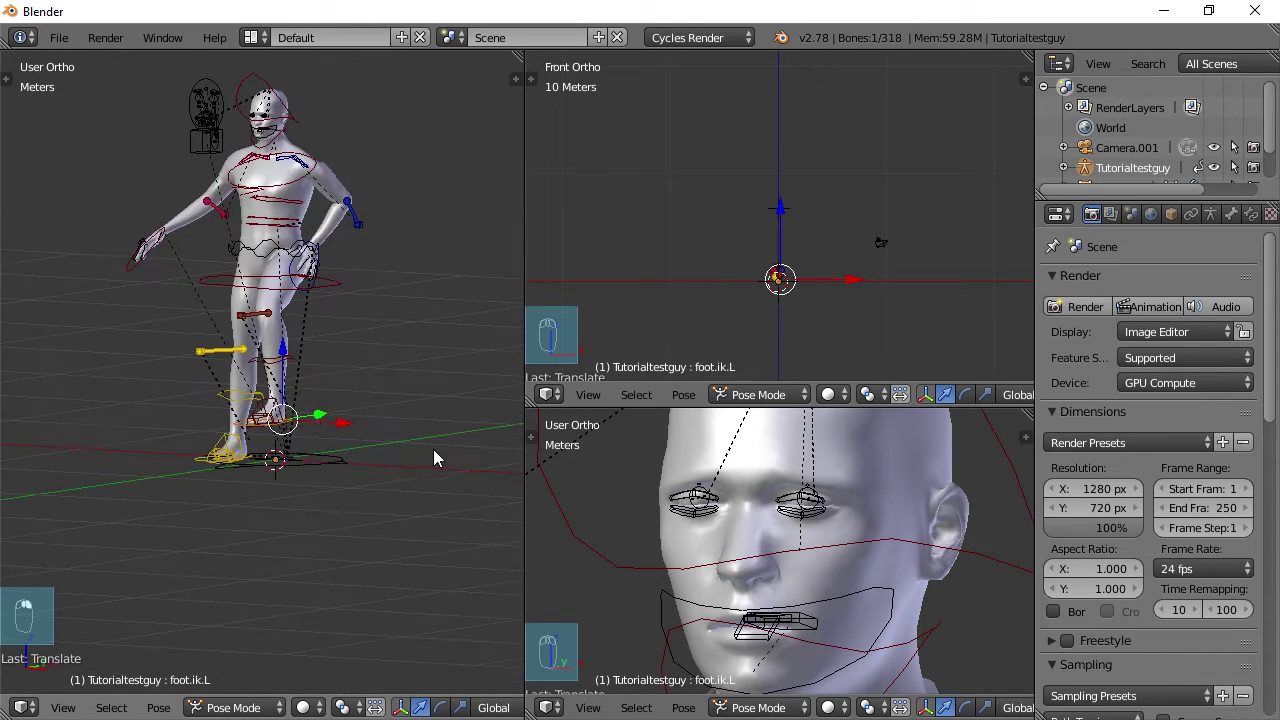
pyautogui.scroll(-3, 380, 430)
pyautogui.keyDown('shift'); pyautogui.moveTo(203, 375); pyautogui.dragTo(349, 353, button='middle'); pyautogui.keyUp('shift')
pyautogui.scroll(4, 316, 418)
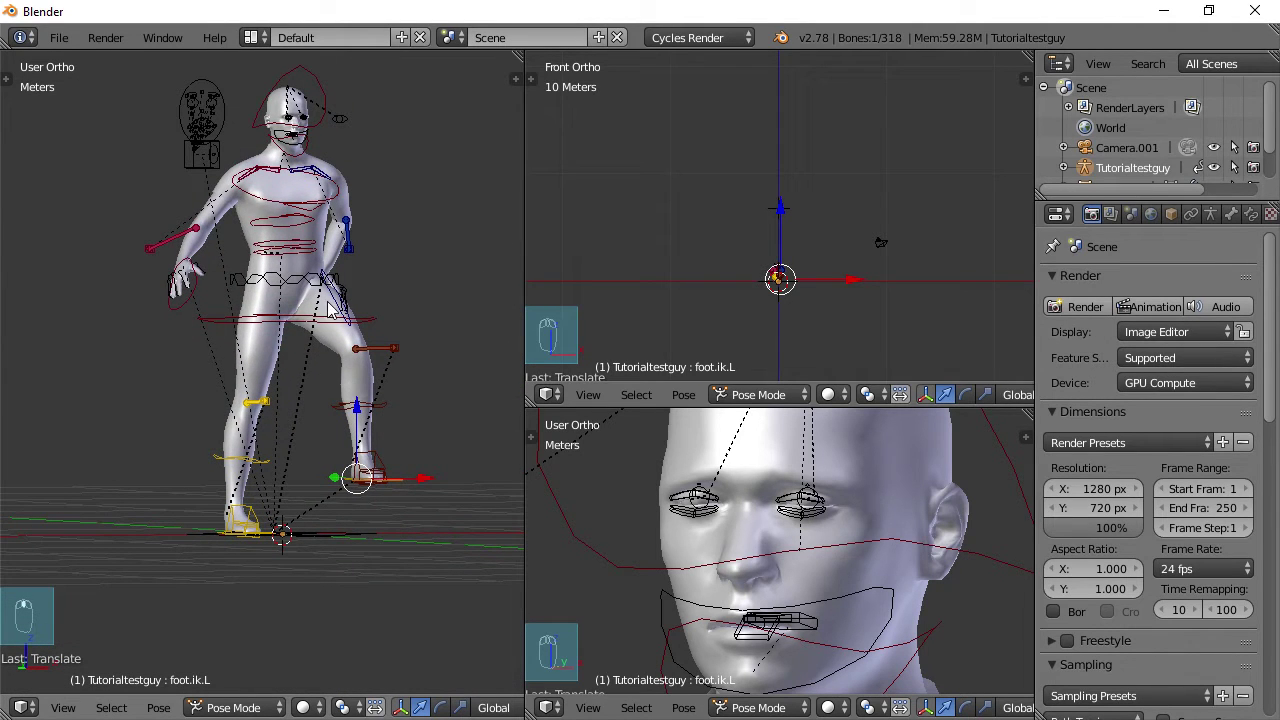
# Select the right hand's IK bone and reposition it freely, keeping the arm reaching out from the body
pyautogui.moveTo(331, 309); pyautogui.dragTo(98, 441, button='middle')
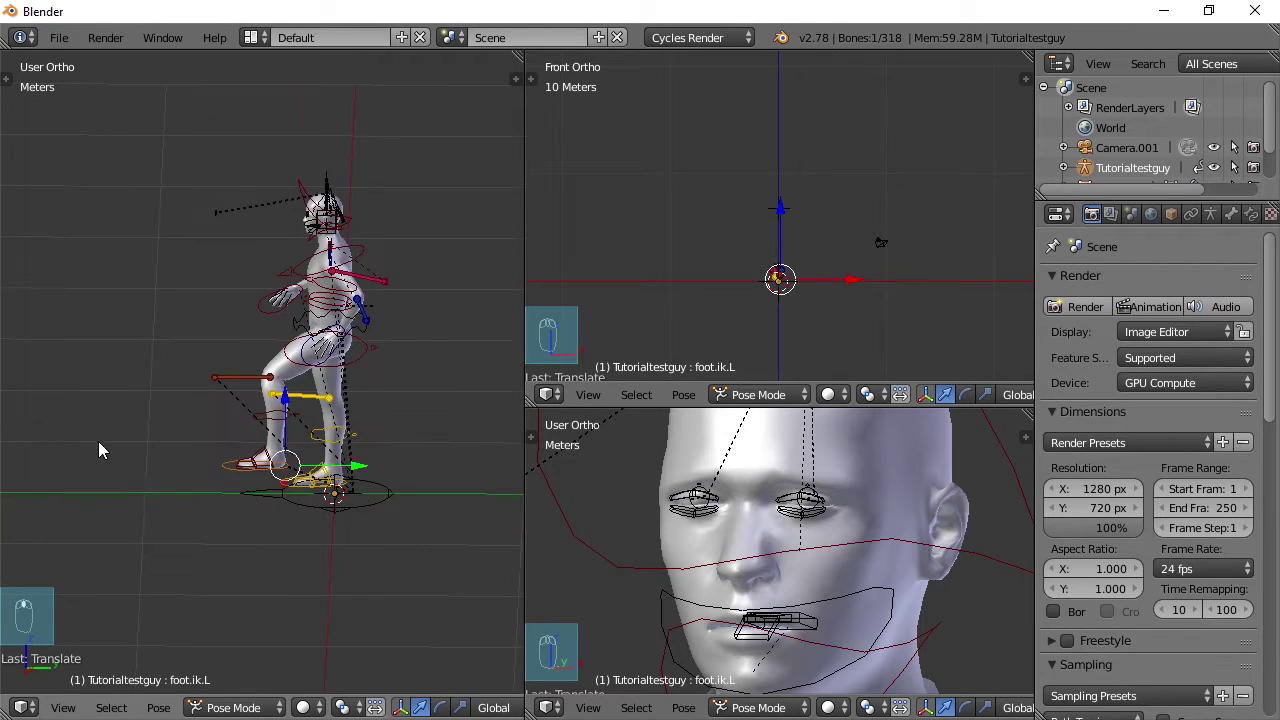
pyautogui.scroll(4, 182, 517)
pyautogui.moveTo(210, 477); pyautogui.dragTo(262, 363, button='middle')
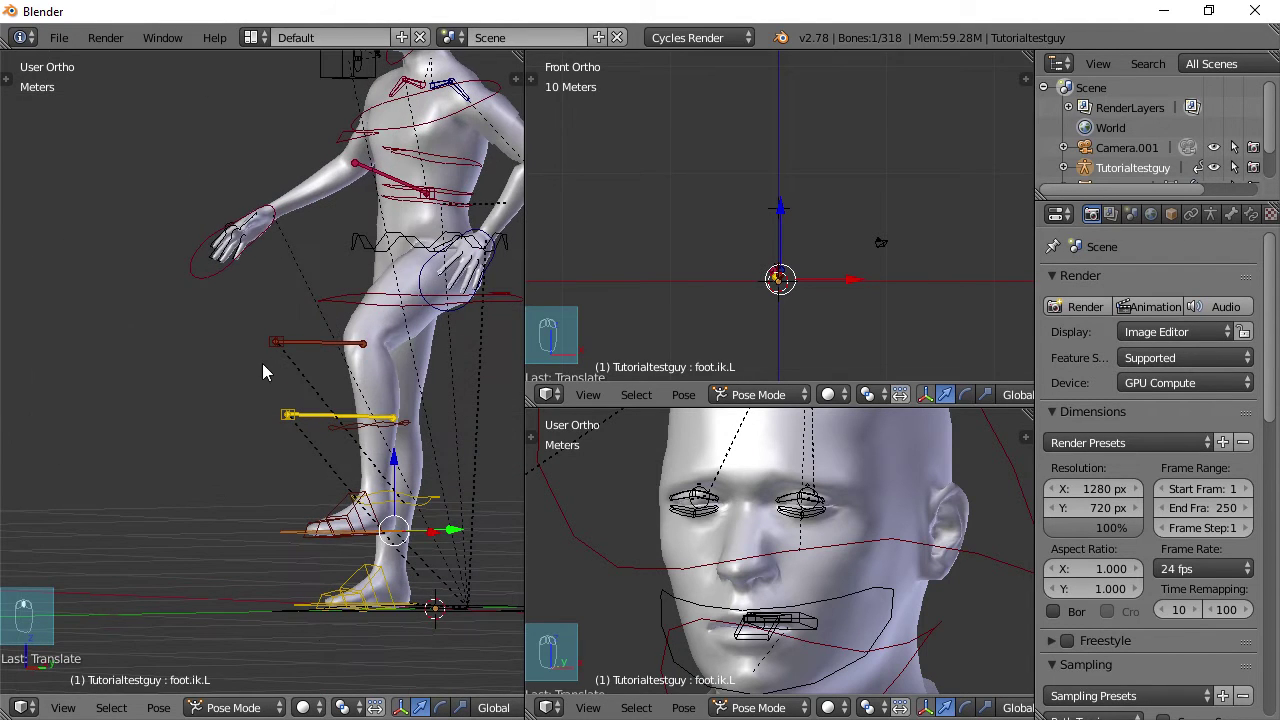
pyautogui.moveTo(417, 287); pyautogui.dragTo(181, 293, button='middle')
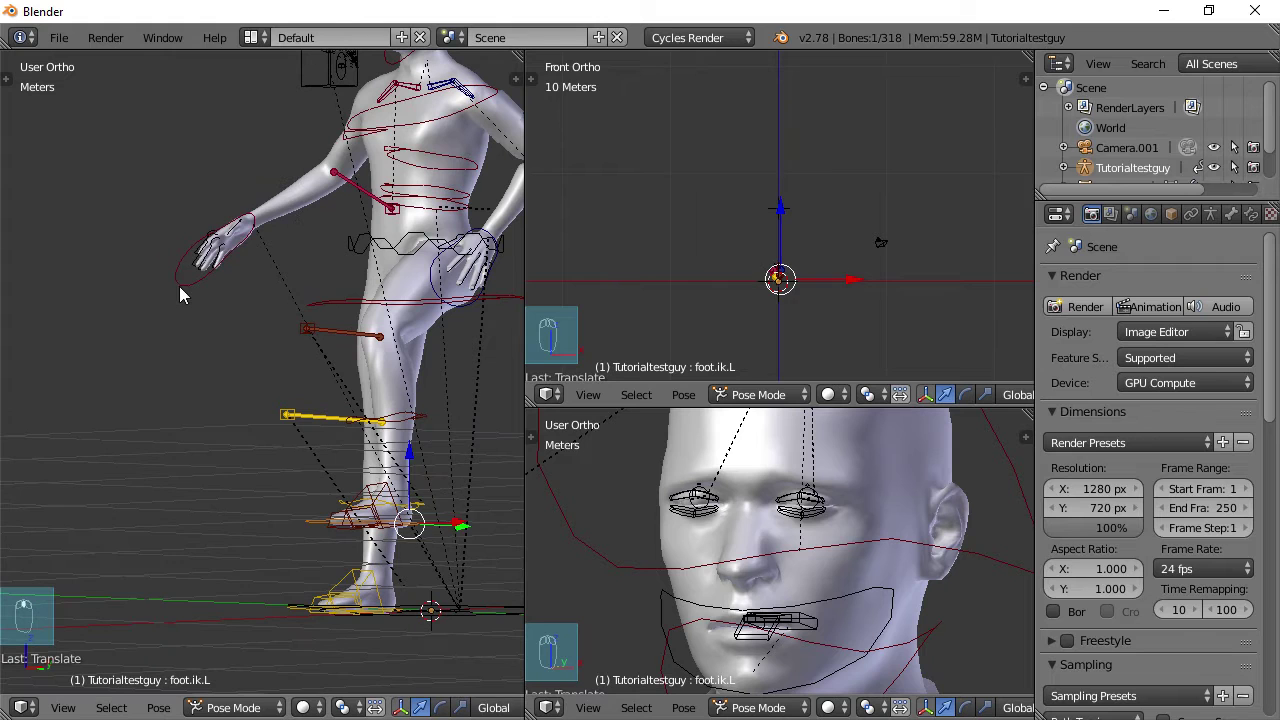
pyautogui.press('g')
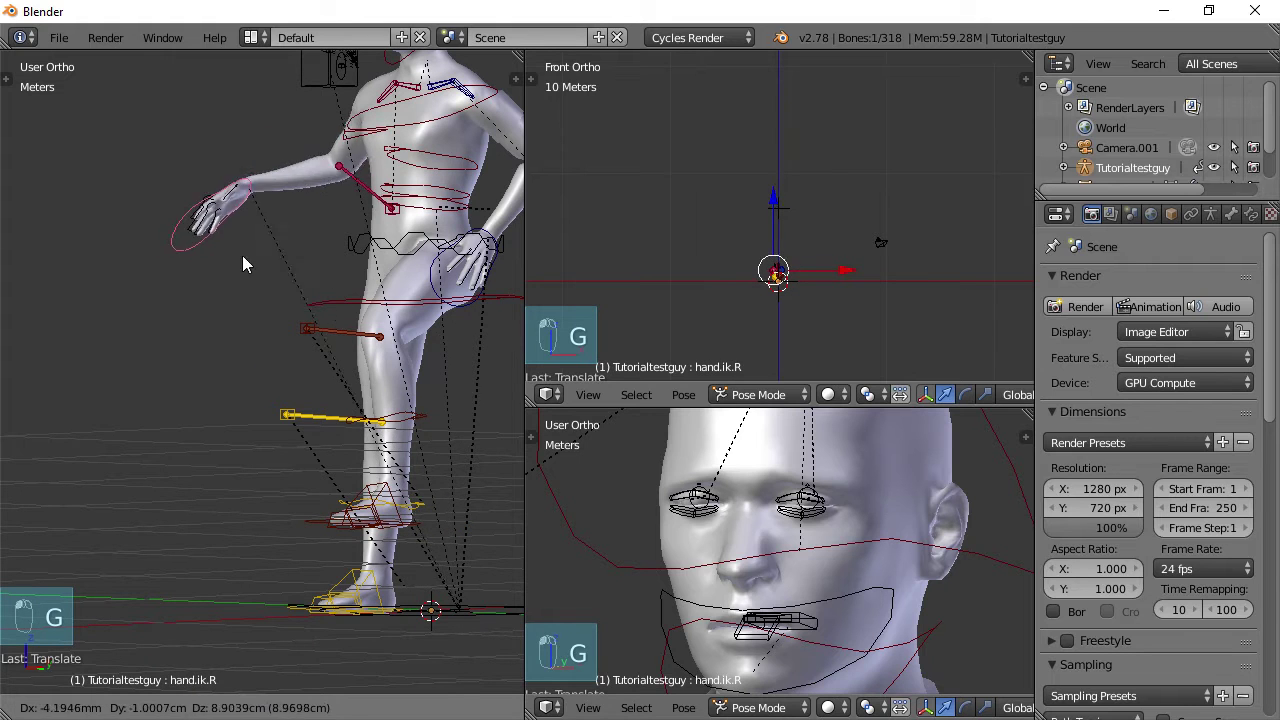
pyautogui.click(230, 314)
pyautogui.scroll(-4, 323, 292)
pyautogui.moveTo(369, 348); pyautogui.dragTo(328, 378, button='middle')
pyautogui.scroll(2, 328, 378)
pyautogui.keyDown('shift'); pyautogui.moveTo(392, 310); pyautogui.dragTo(323, 393, button='middle'); pyautogui.keyUp('shift')
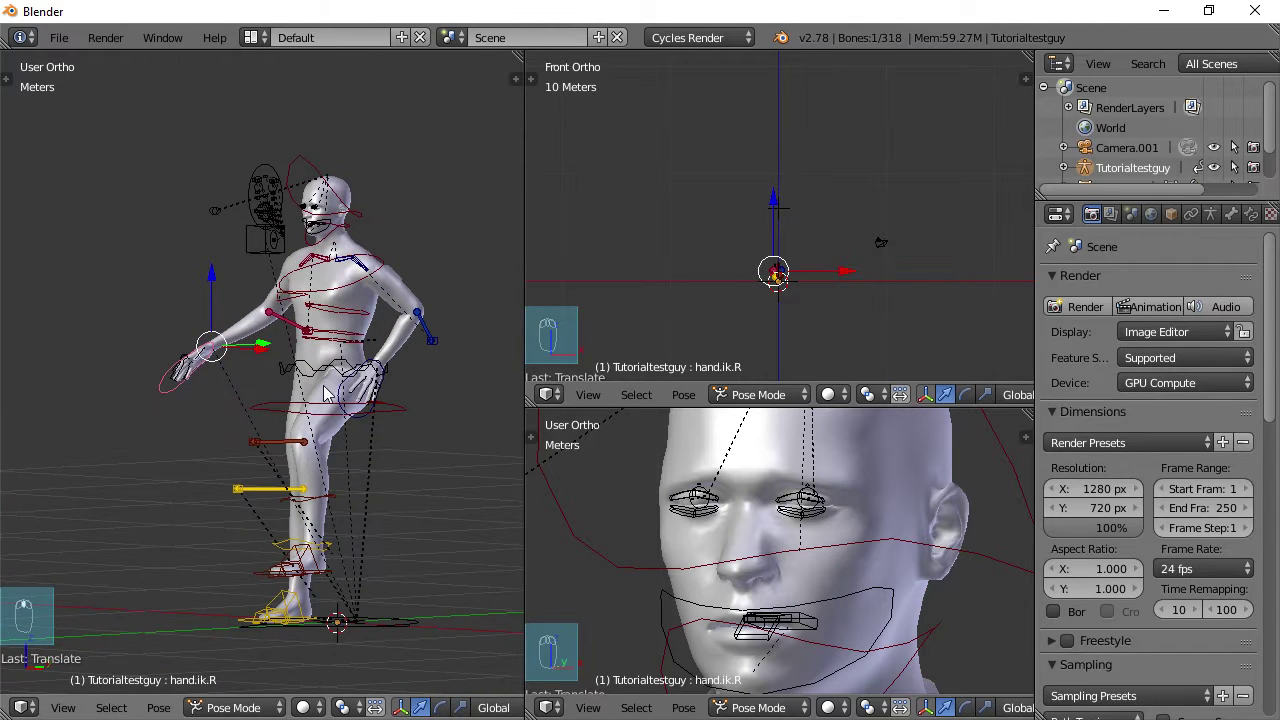
# Check the Auto Run Python Scripts setting in the File section of the user preferences and close the preferences
pyautogui.click(60, 38)
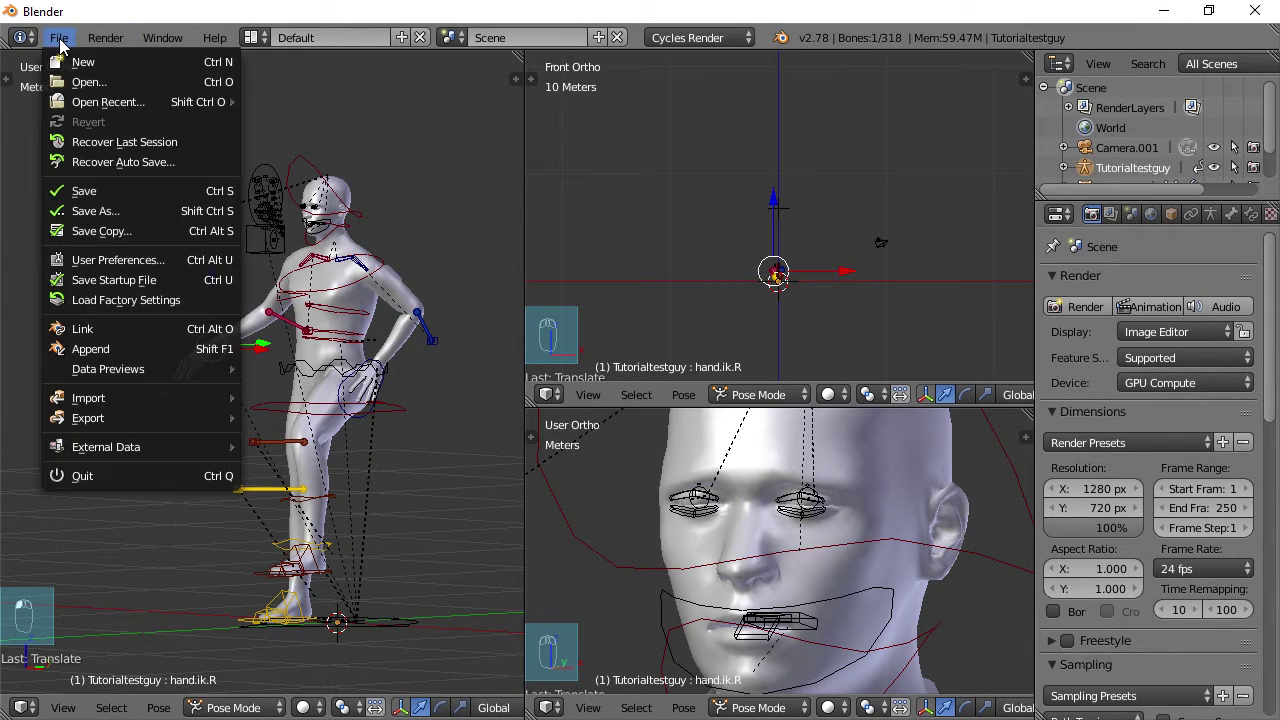
pyautogui.click(127, 260)
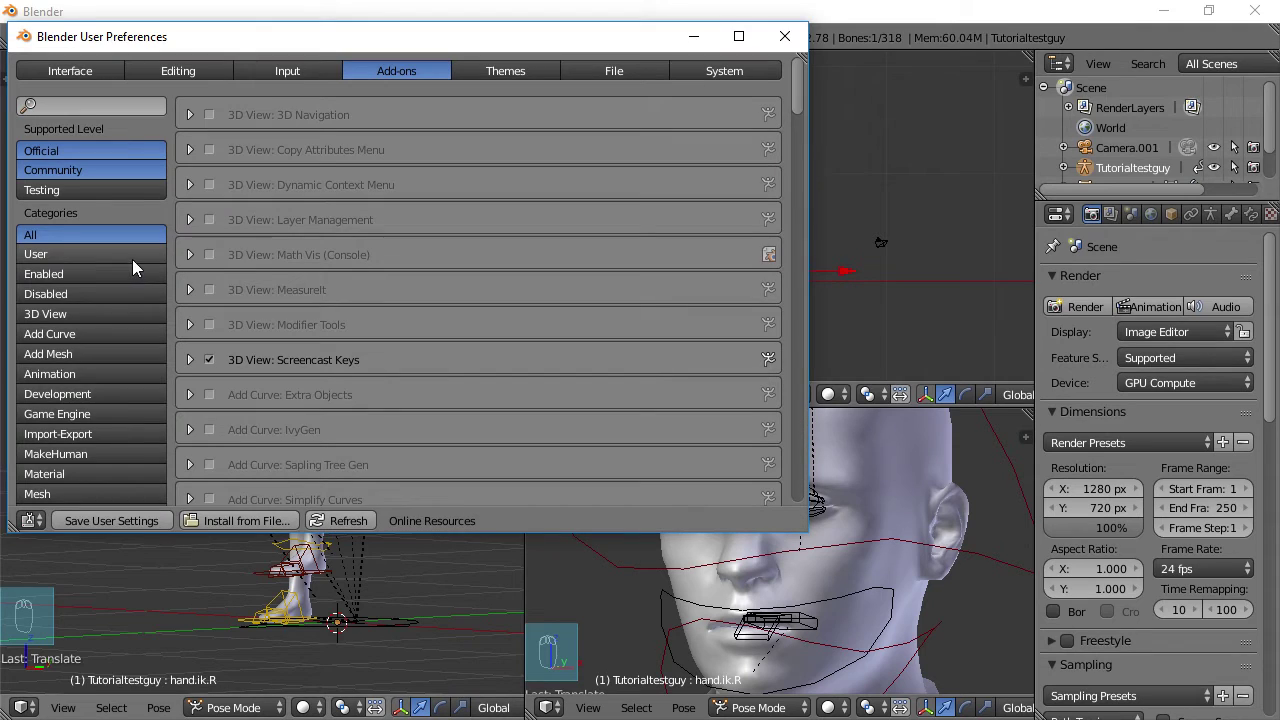
pyautogui.click(623, 66)
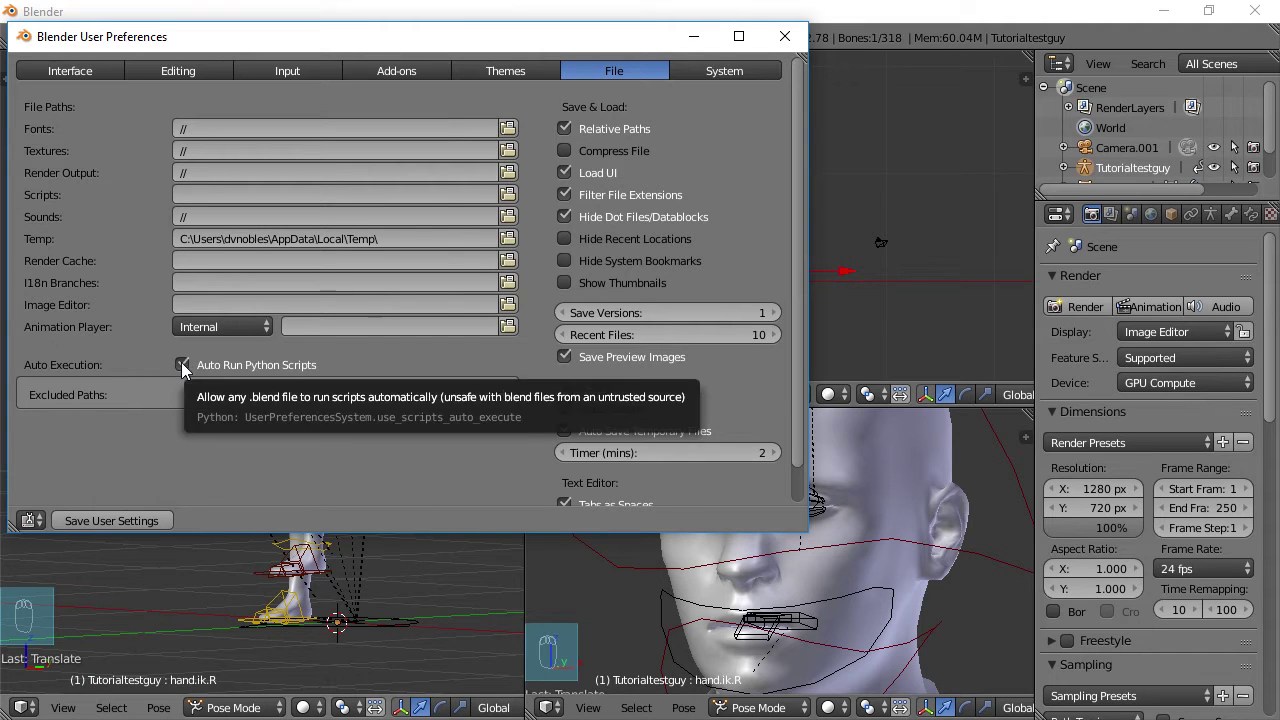
pyautogui.click(785, 37)
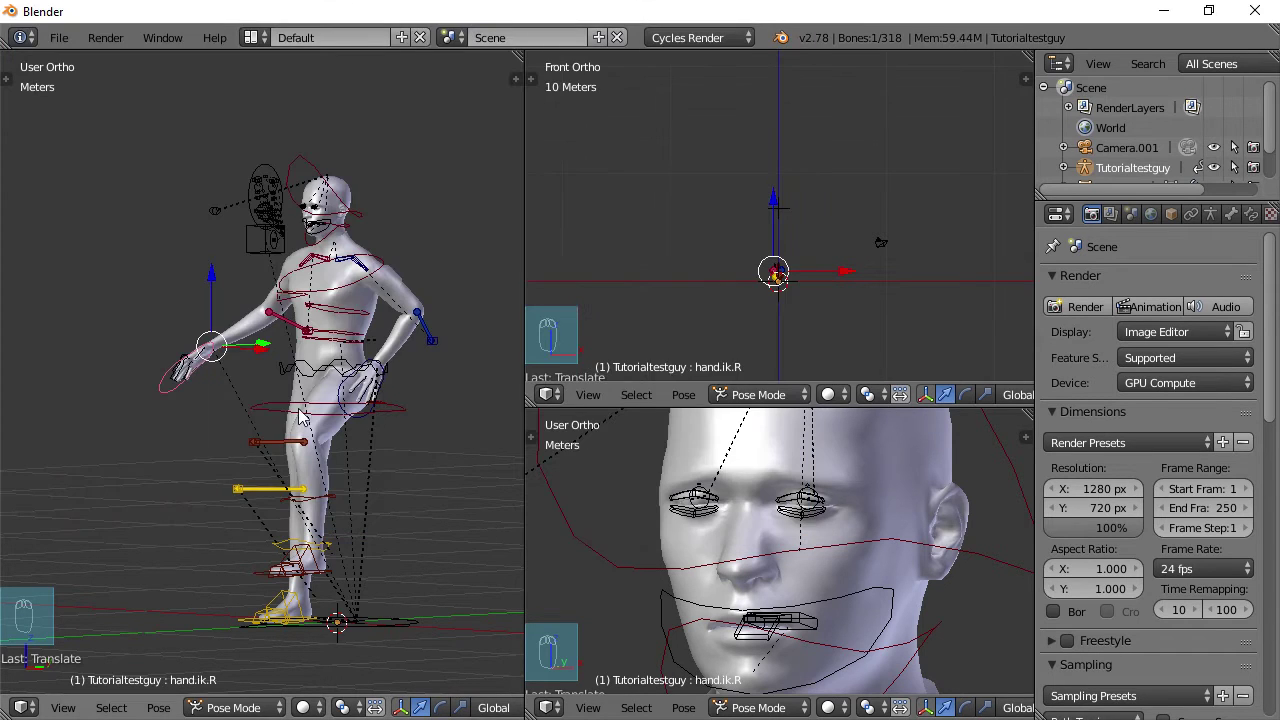
# Move the right hand's IK bone inward along the X axis toward the hip
pyautogui.moveTo(330, 415); pyautogui.dragTo(327, 412, button='middle')
pyautogui.moveTo(226, 414); pyautogui.dragTo(404, 386, button='middle')
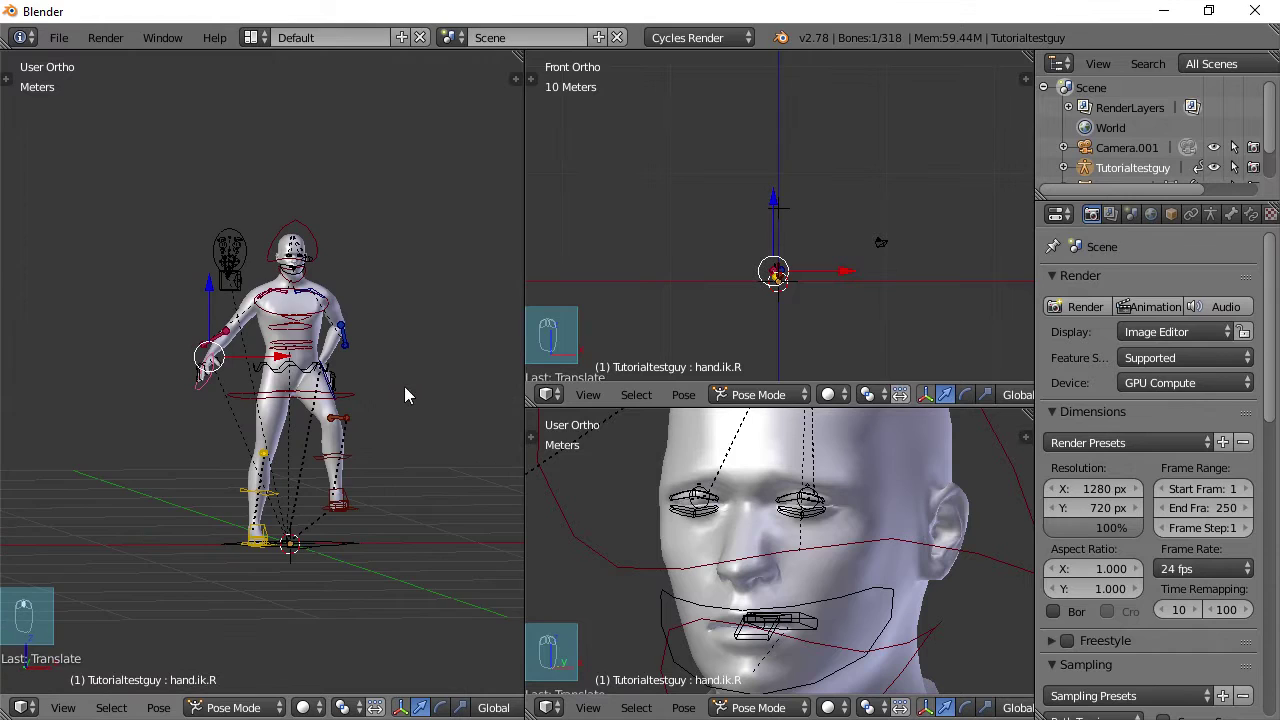
pyautogui.scroll(5, 351, 455)
pyautogui.scroll(-3, 364, 446)
pyautogui.moveTo(365, 442); pyautogui.dragTo(206, 510, button='middle')
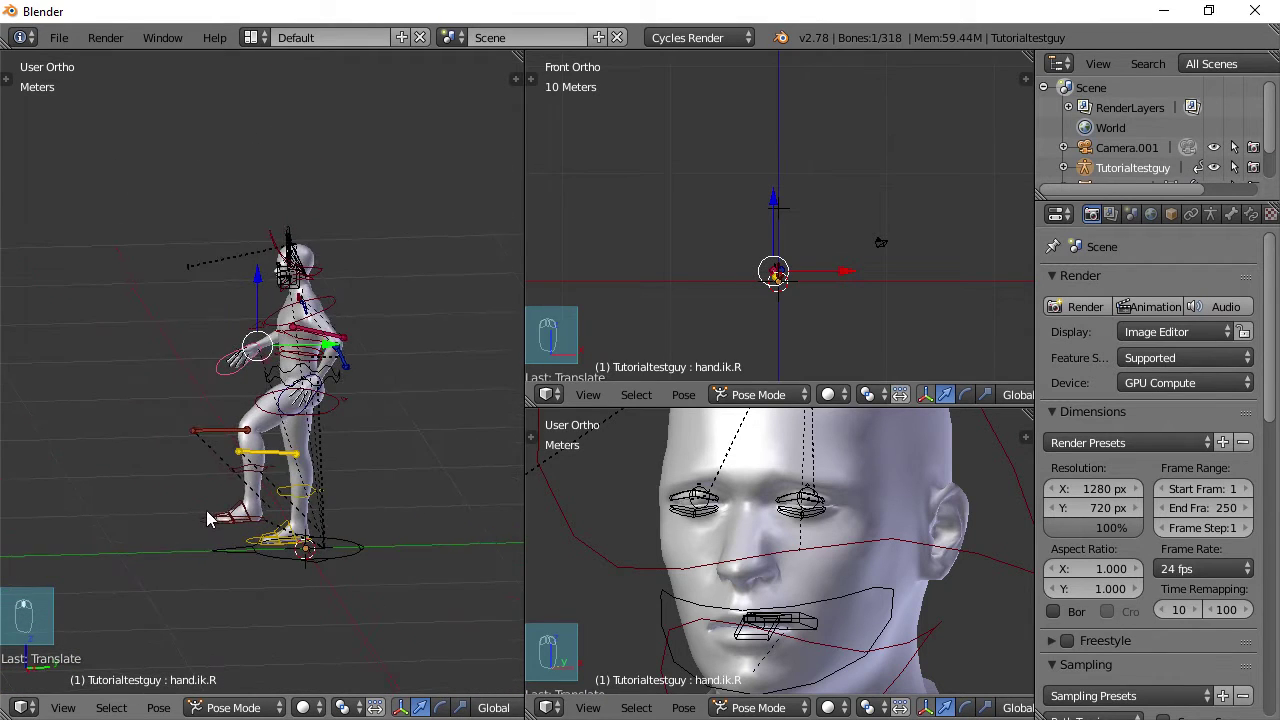
pyautogui.scroll(6, 272, 391)
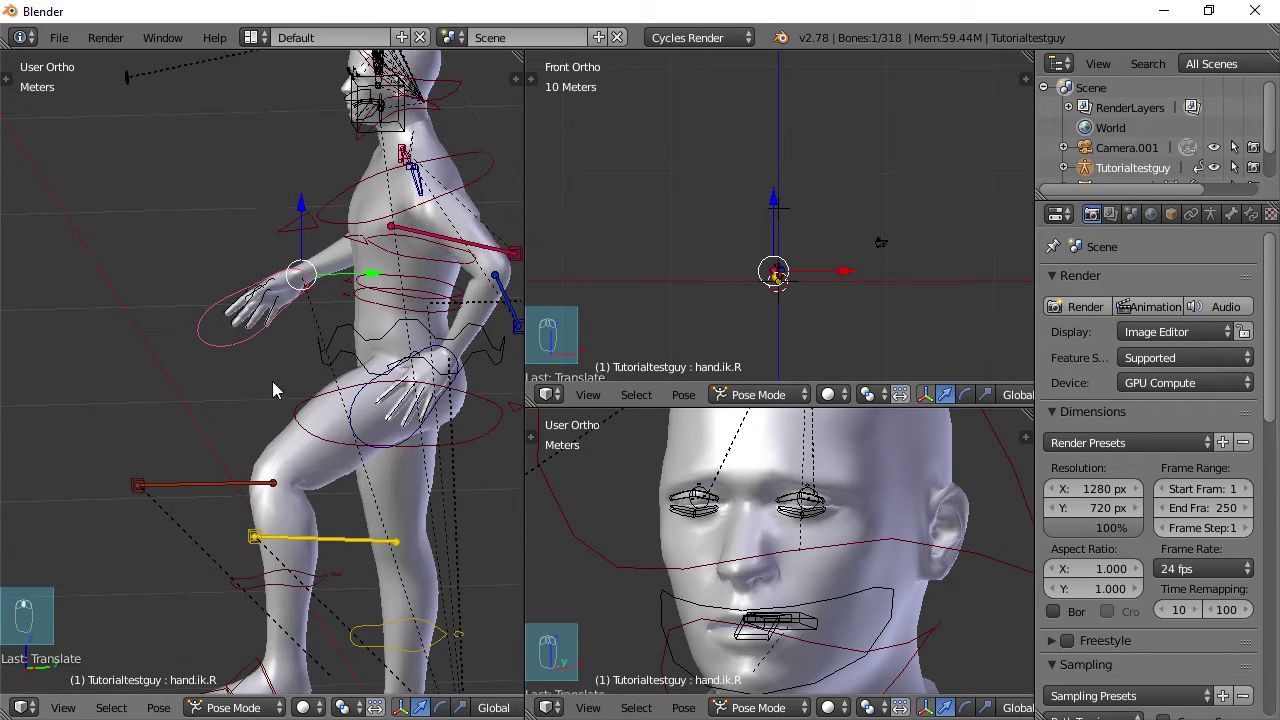
pyautogui.moveTo(222, 370); pyautogui.dragTo(276, 368, button='middle')
pyautogui.moveTo(197, 303); pyautogui.dragTo(285, 300)
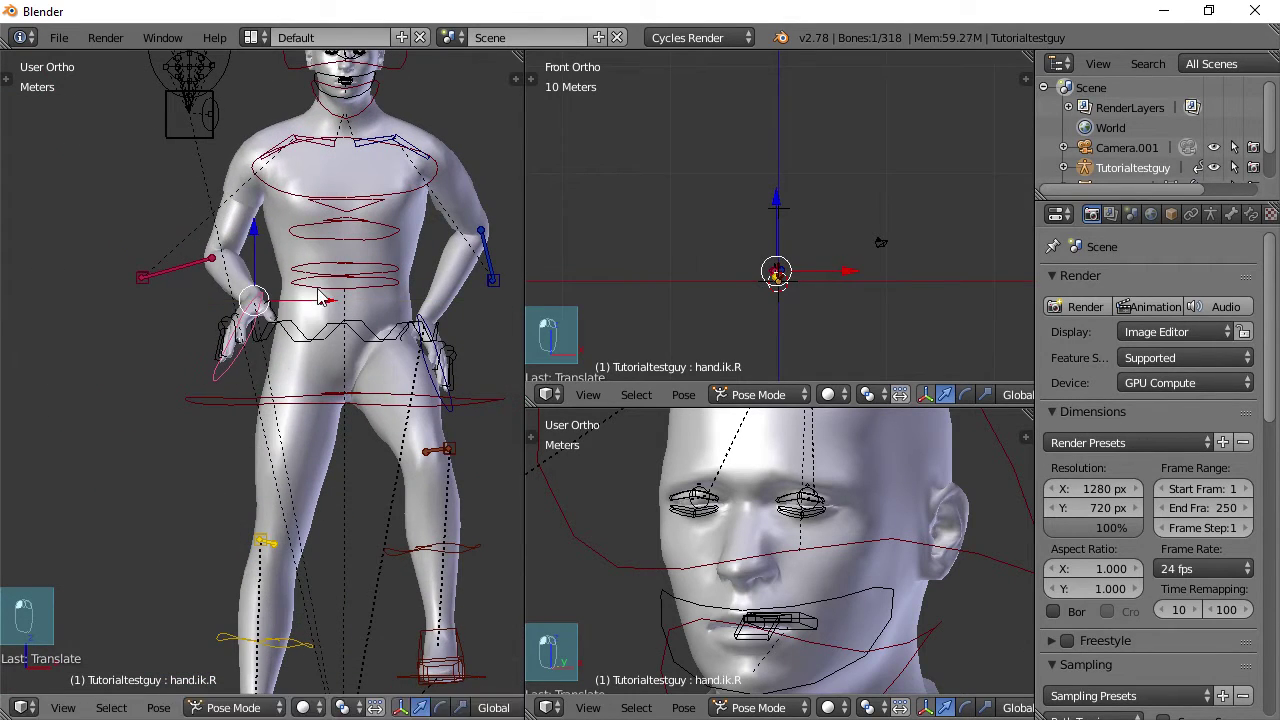
# Rotate the right hand's IK bone and move it so the palm lies against the side of the hip
pyautogui.press('r')
pyautogui.moveTo(240, 397); pyautogui.dragTo(357, 374, button='middle')
pyautogui.press('g')
pyautogui.moveTo(287, 400); pyautogui.dragTo(415, 405, button='middle')
pyautogui.scroll(3, 217, 402)
pyautogui.keyDown('shift'); pyautogui.moveTo(185, 385); pyautogui.dragTo(291, 402, button='middle'); pyautogui.keyUp('shift')
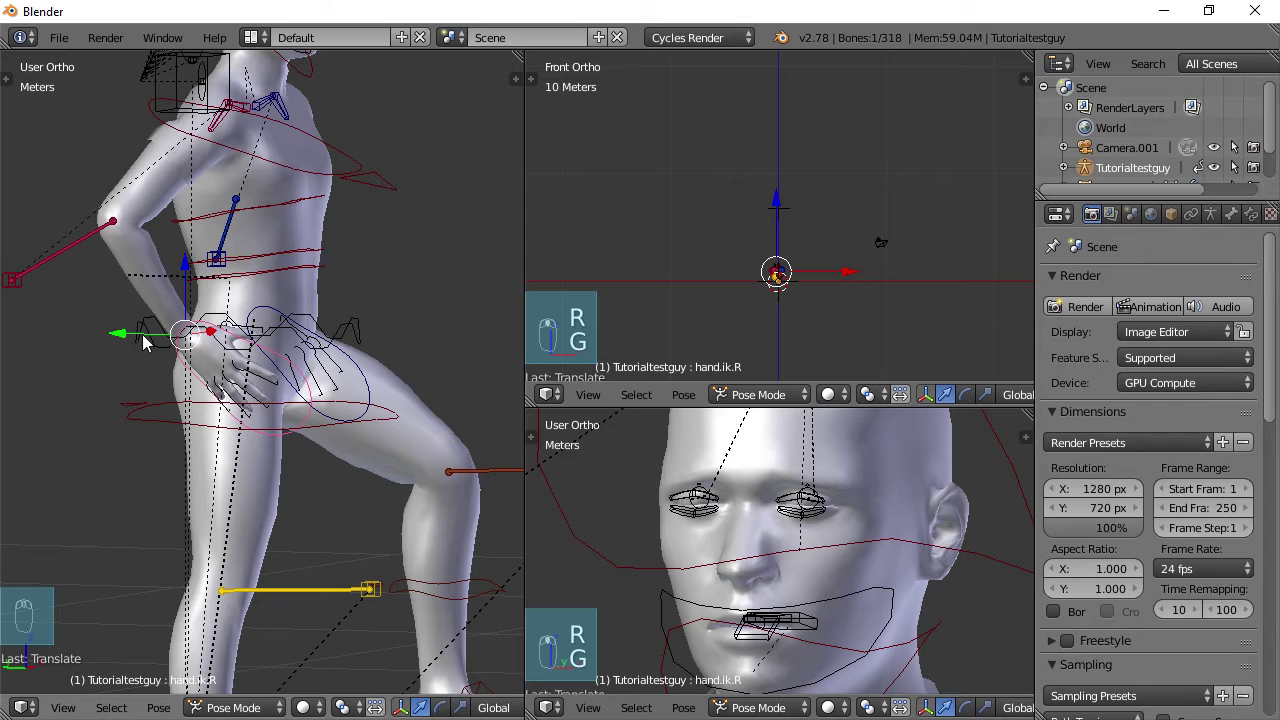
pyautogui.scroll(-2, 130, 340)
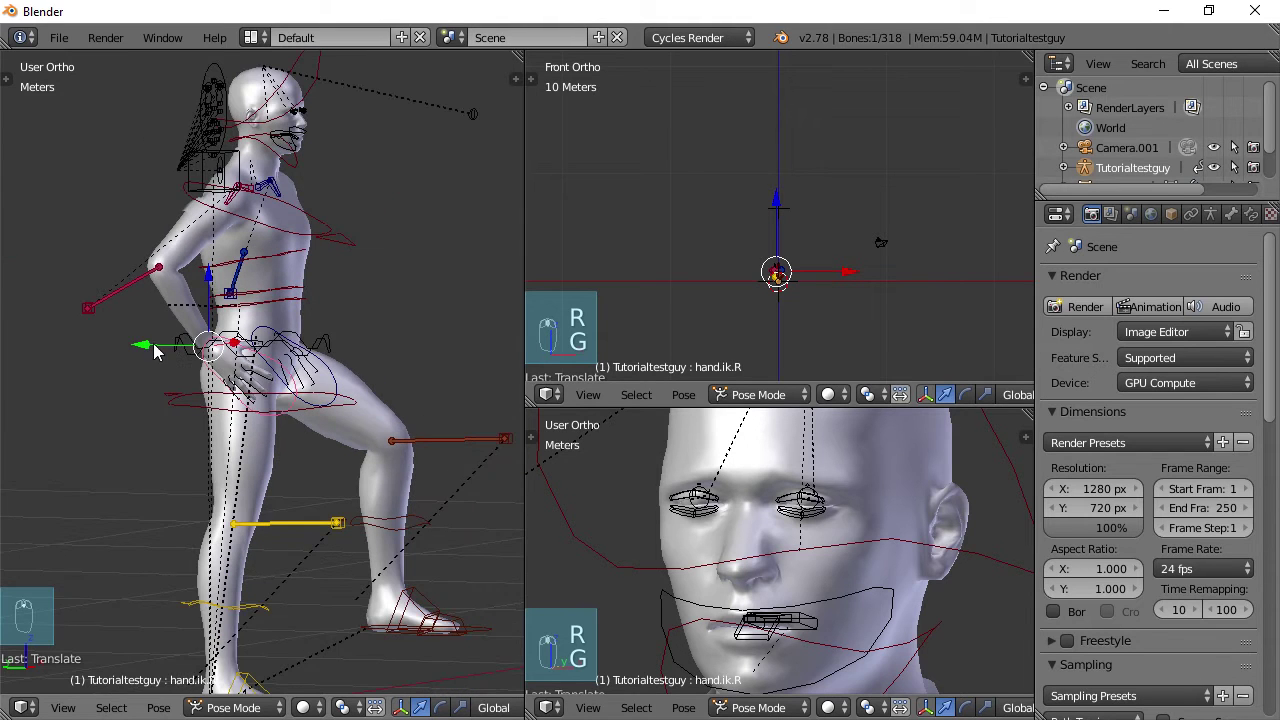
# Slide the right hand's IK bone forward along the Y axis and back about 22 cm onto the hip
pyautogui.moveTo(138, 345); pyautogui.dragTo(241, 362)
pyautogui.moveTo(389, 411); pyautogui.dragTo(49, 444, button='middle')
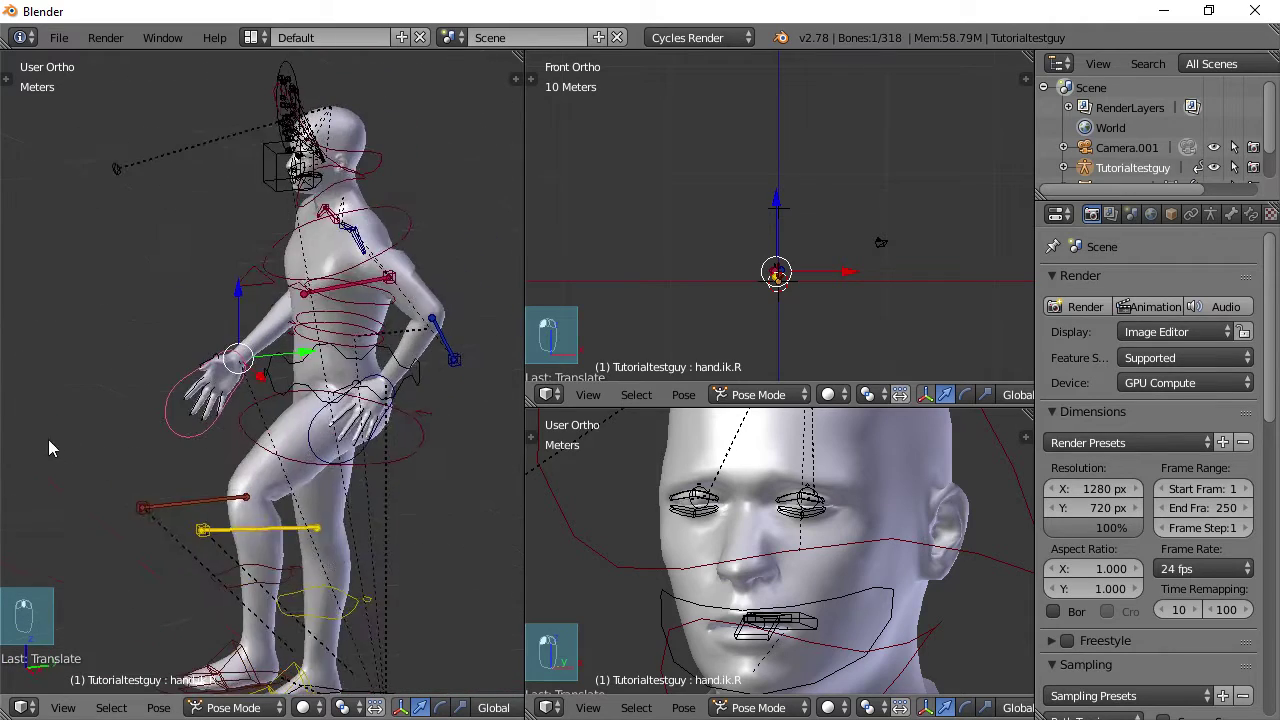
pyautogui.scroll(-4, 55, 425)
pyautogui.moveTo(295, 405); pyautogui.dragTo(262, 391, button='middle')
pyautogui.scroll(4, 291, 456)
pyautogui.scroll(3, 296, 451)
pyautogui.press('g')
pyautogui.press('y')
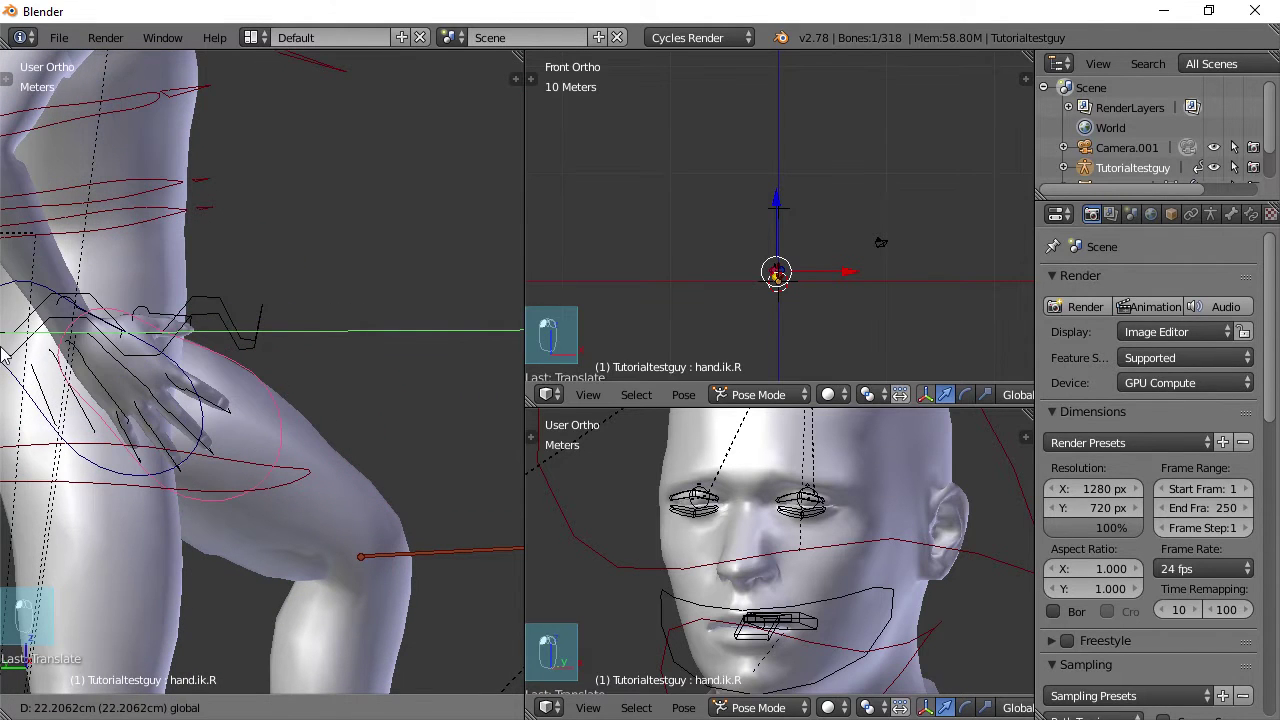
pyautogui.scroll(-3, 130, 391)
pyautogui.keyDown('shift'); pyautogui.moveTo(170, 431); pyautogui.dragTo(330, 412, button='middle'); pyautogui.keyUp('shift')
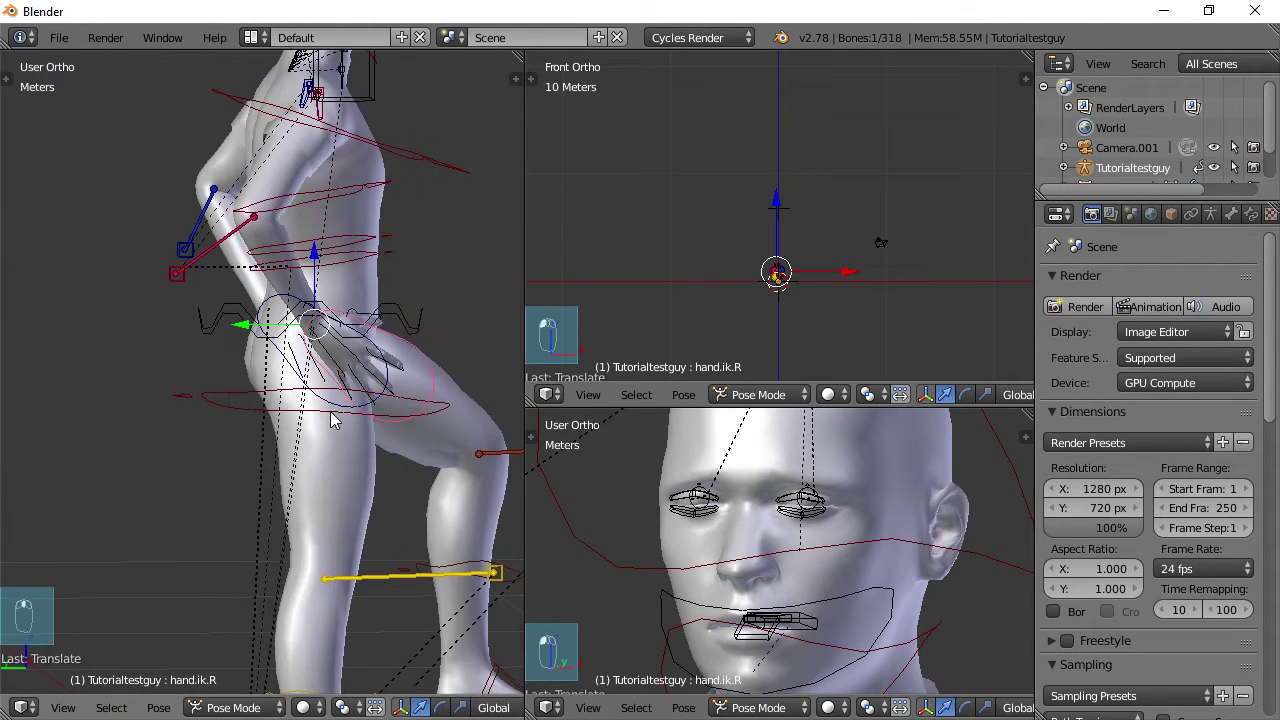
# Rotate the right hand's IK bone and raise it slightly so the hand rests on the waist
pyautogui.moveTo(243, 328); pyautogui.dragTo(205, 434, button='middle')
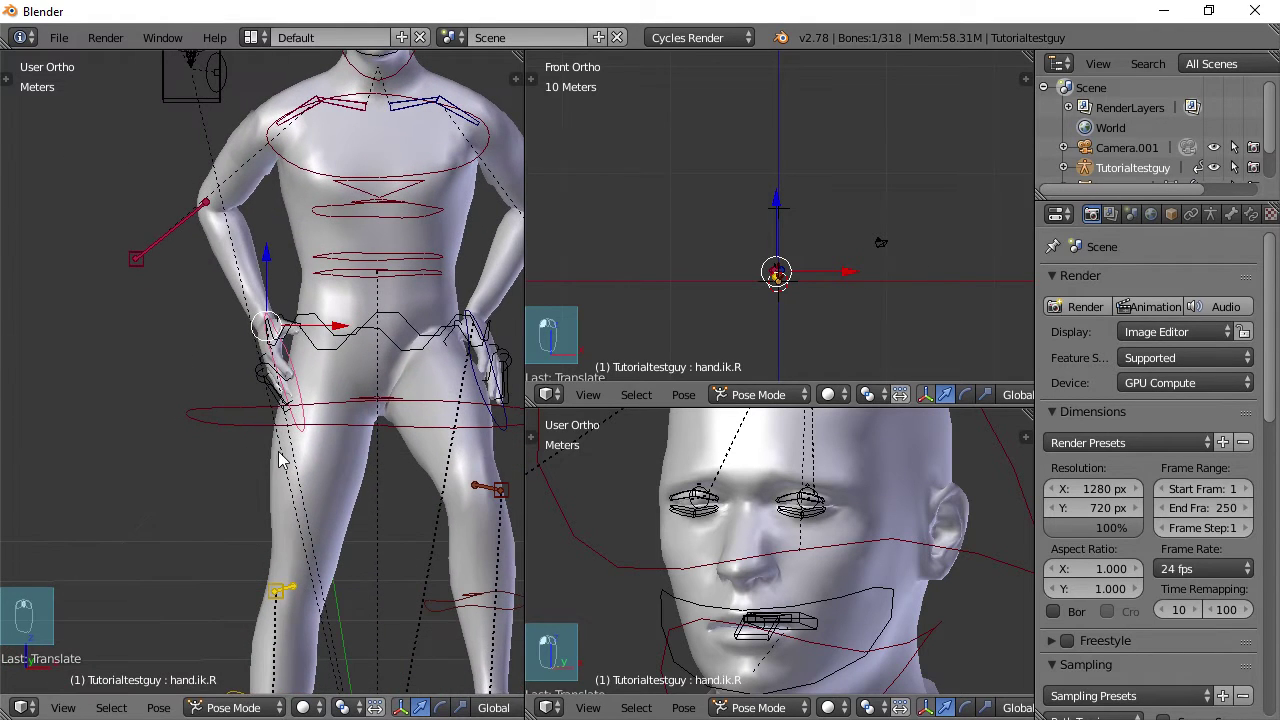
pyautogui.press('r')
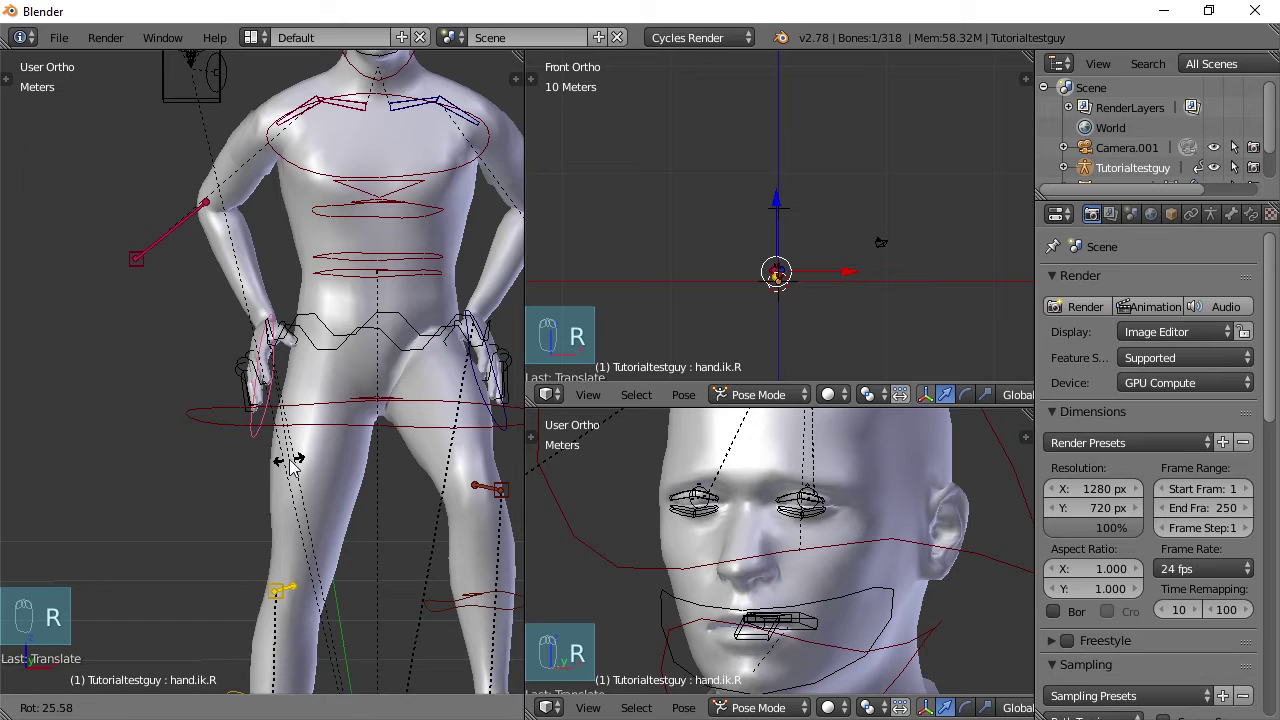
pyautogui.click(333, 333)
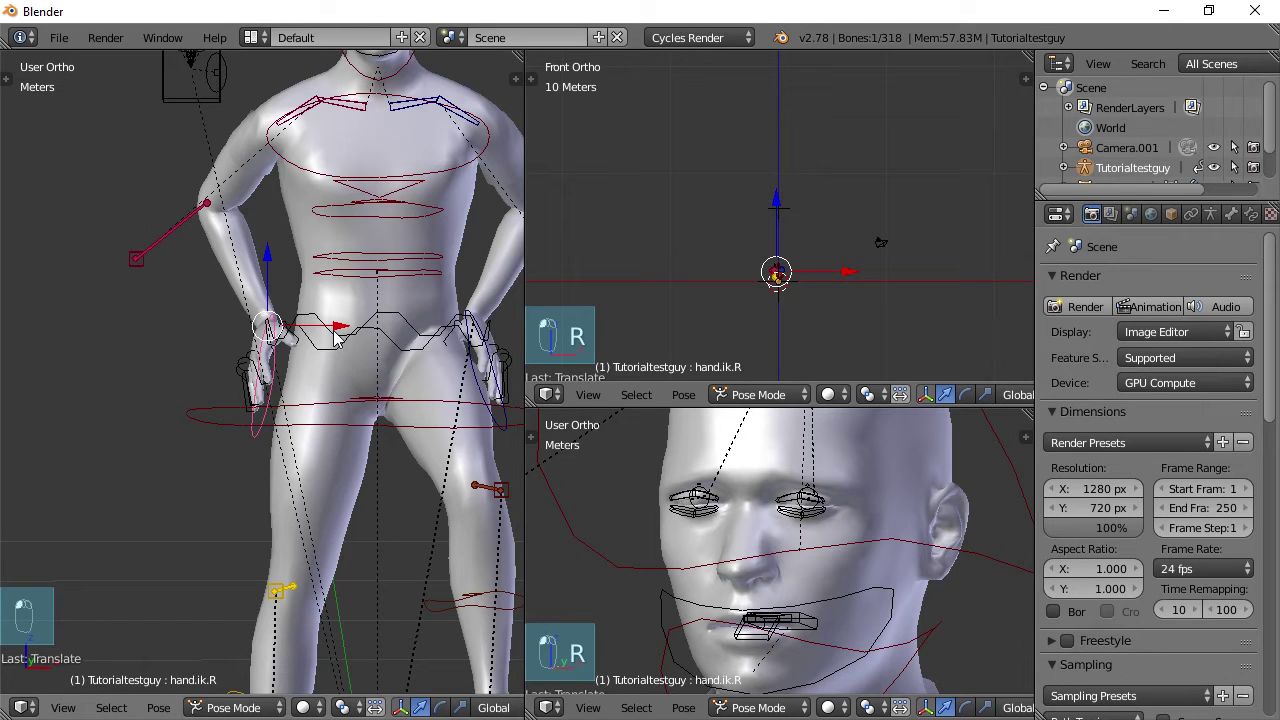
pyautogui.press('g')
pyautogui.press('r')
pyautogui.press('g')
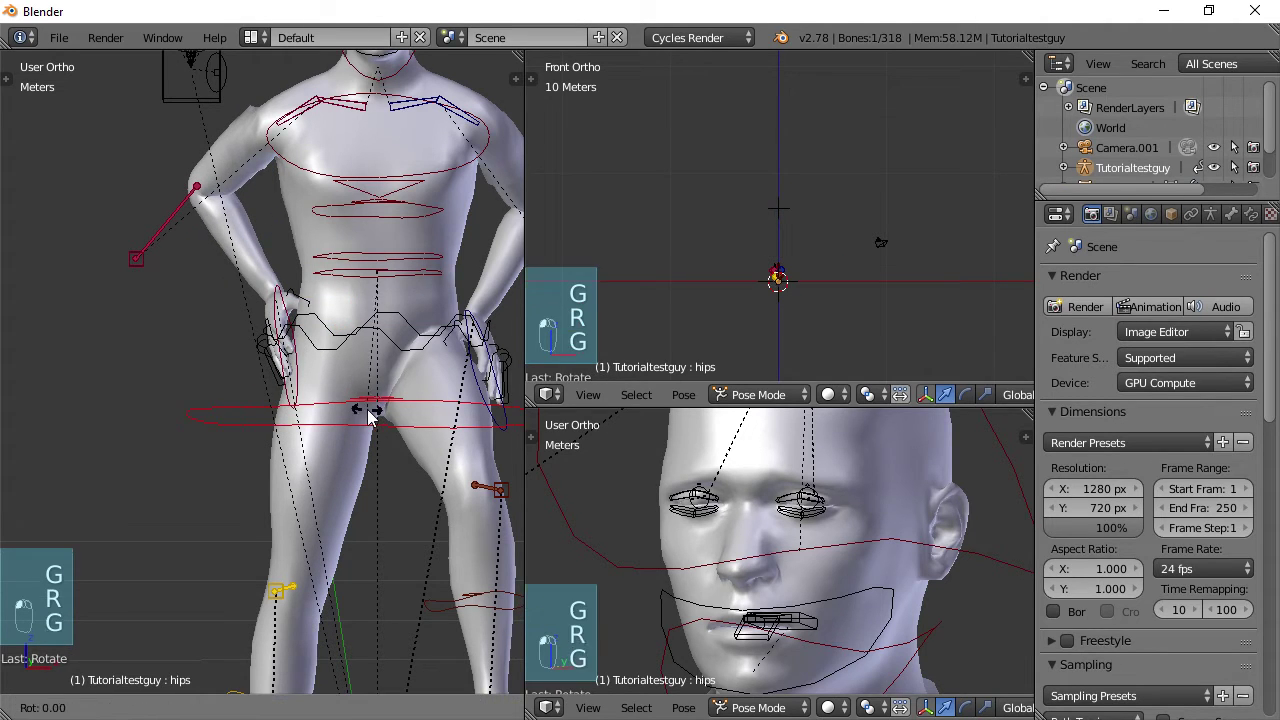
# Try rotating the hips bone about 40 degrees to tilt the pelvis sideways
pyautogui.press('r')
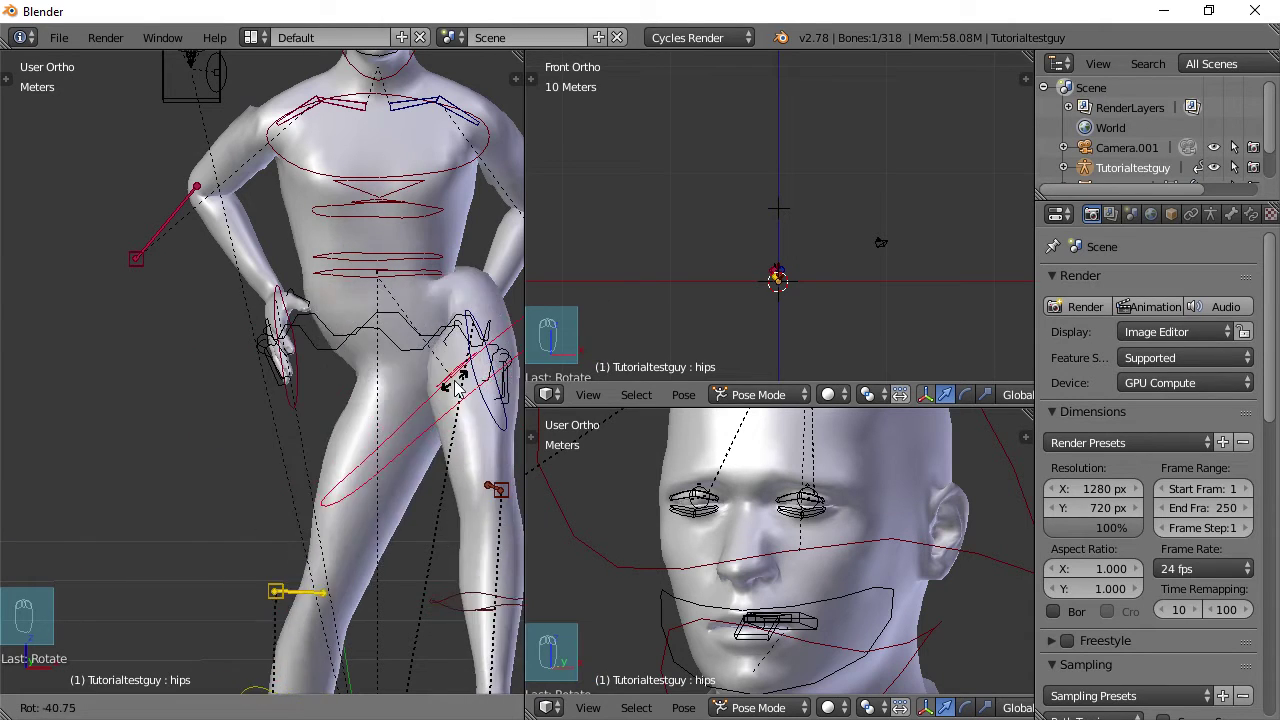
pyautogui.rightClick(410, 345)
pyautogui.moveTo(410, 345); pyautogui.dragTo(338, 392, button='middle')
# Select the left foot's IK bone, lower it to the ground and move it back about 30 cm beside the right foot
pyautogui.moveTo(353, 343); pyautogui.dragTo(272, 452, button='middle')
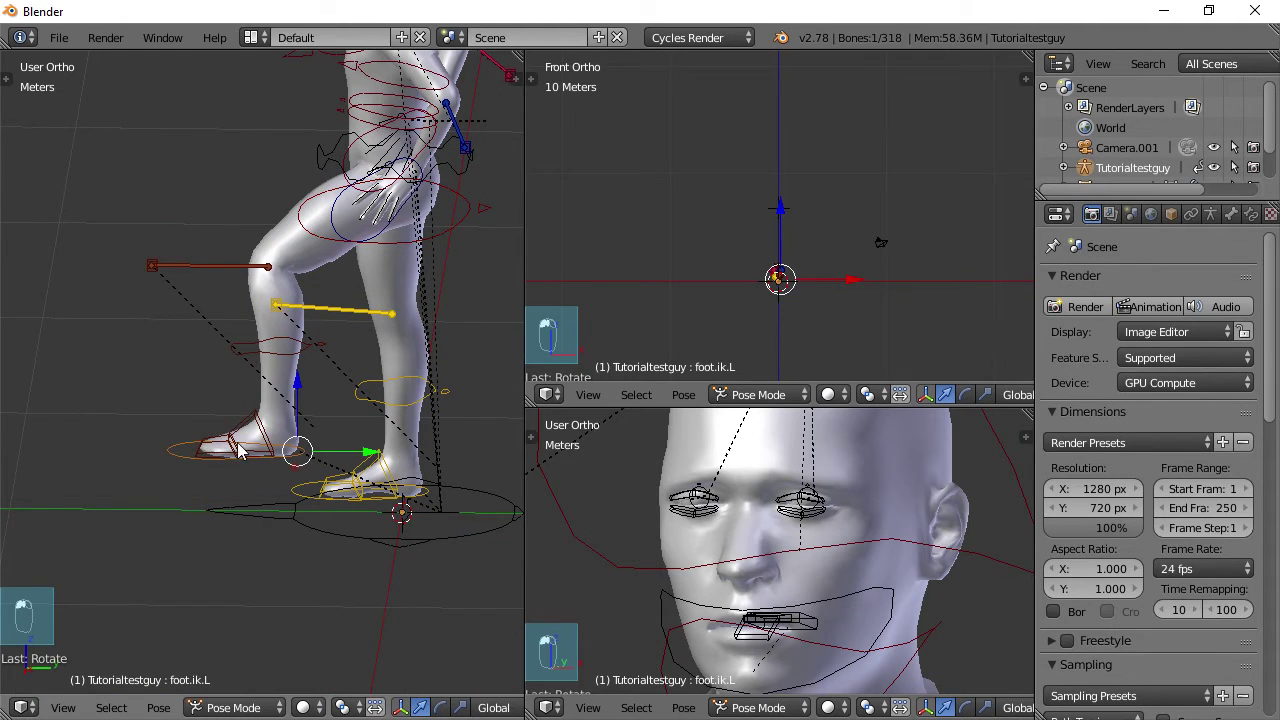
pyautogui.moveTo(301, 385); pyautogui.dragTo(303, 432)
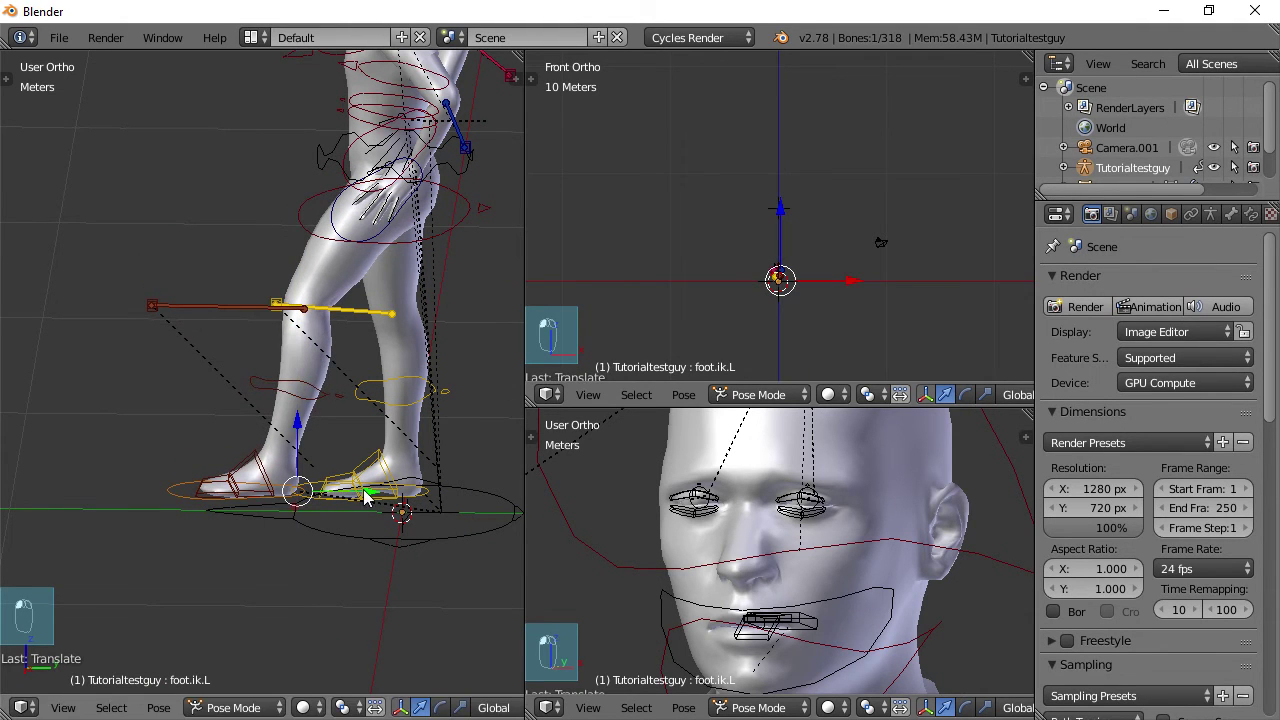
pyautogui.moveTo(362, 497); pyautogui.dragTo(480, 508)
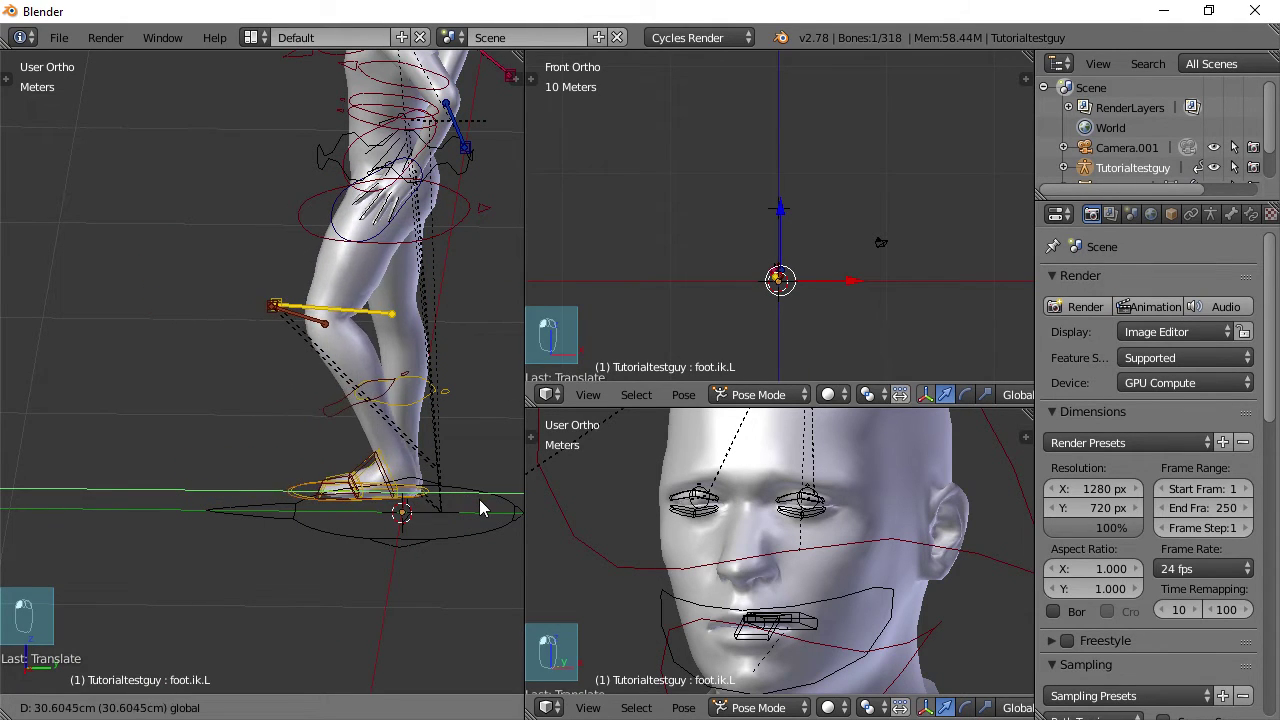
pyautogui.moveTo(413, 437); pyautogui.dragTo(420, 453)
# Select the root bone and try rotating it about 22 degrees to lean the whole body over the planted feet and hands
pyautogui.moveTo(298, 385); pyautogui.dragTo(440, 366, button='middle')
pyautogui.scroll(-2, 376, 298)
pyautogui.keyDown('shift'); pyautogui.moveTo(356, 230); pyautogui.dragTo(343, 313, button='middle'); pyautogui.keyUp('shift')
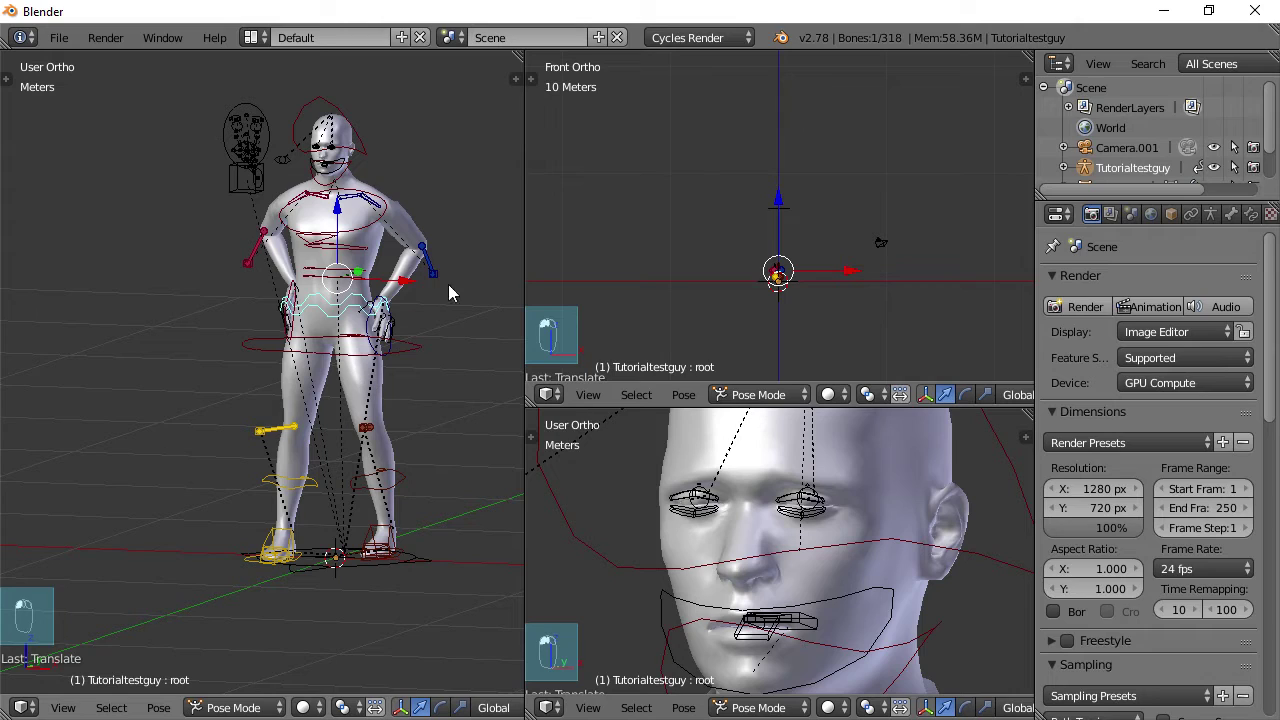
pyautogui.moveTo(427, 291); pyautogui.dragTo(387, 403, button='middle')
pyautogui.scroll(5, 382, 412)
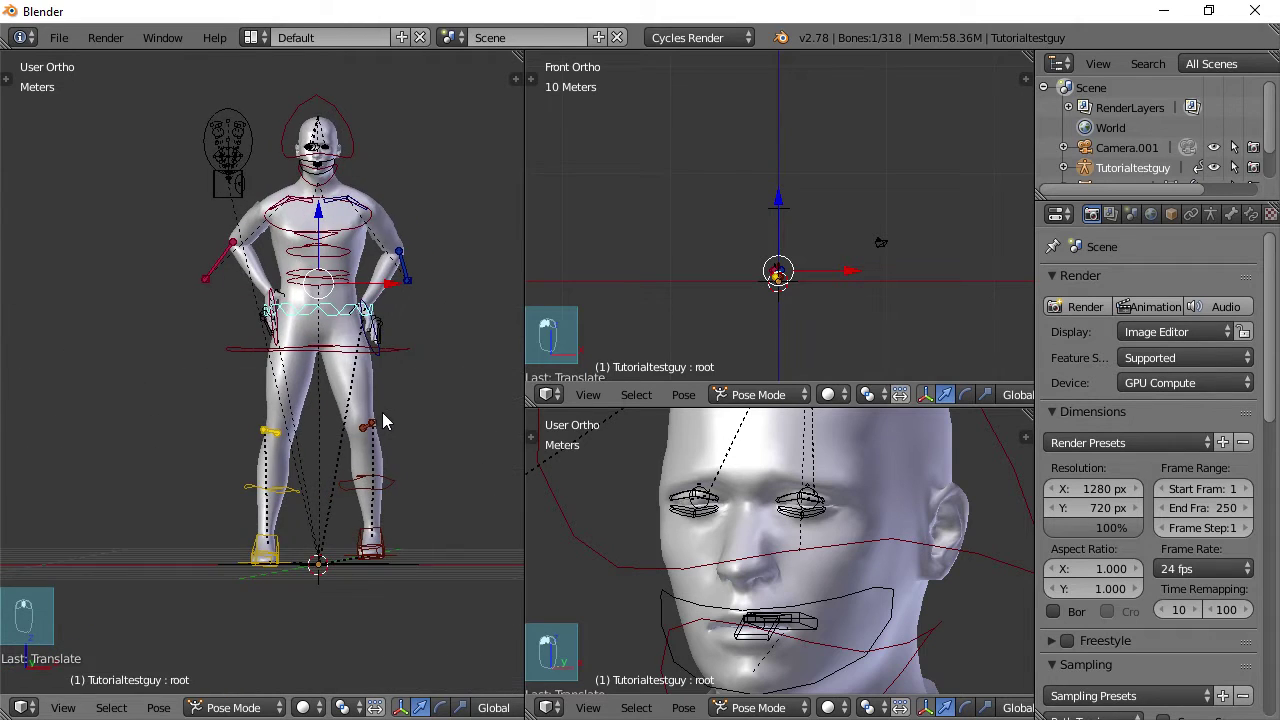
pyautogui.press('r')
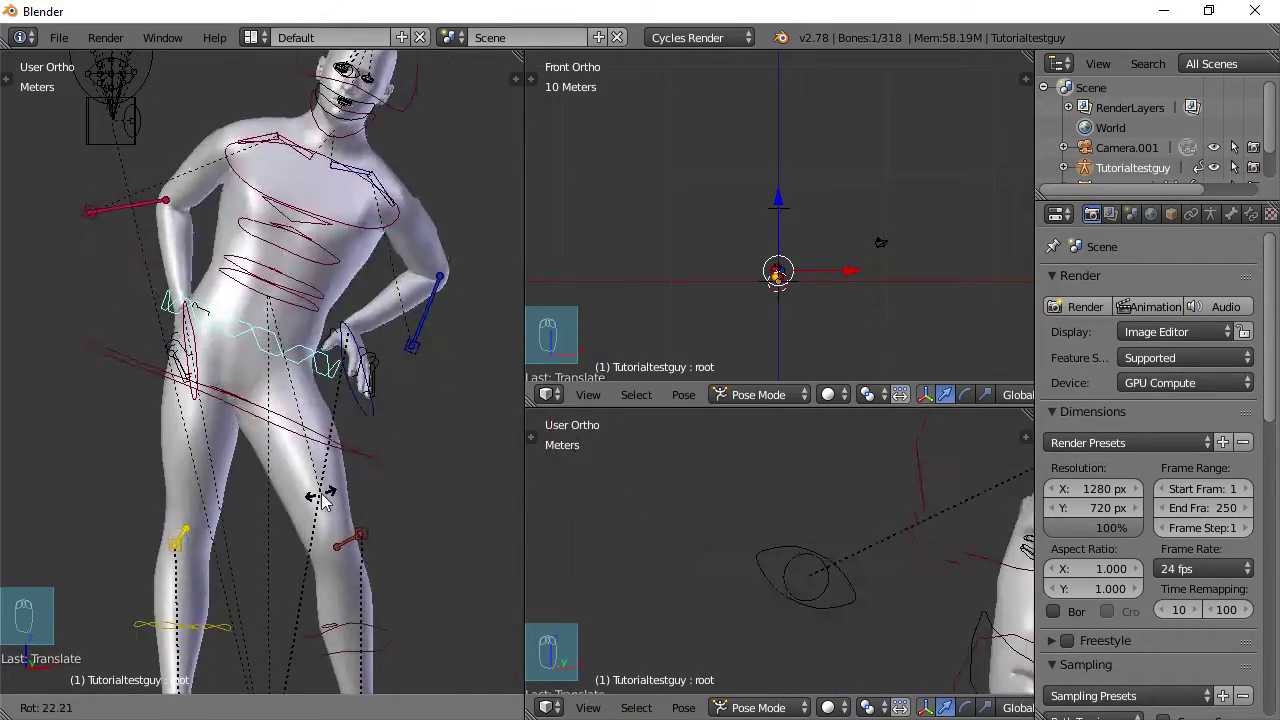
pyautogui.rightClick(436, 470)
pyautogui.scroll(-2, 447, 478)
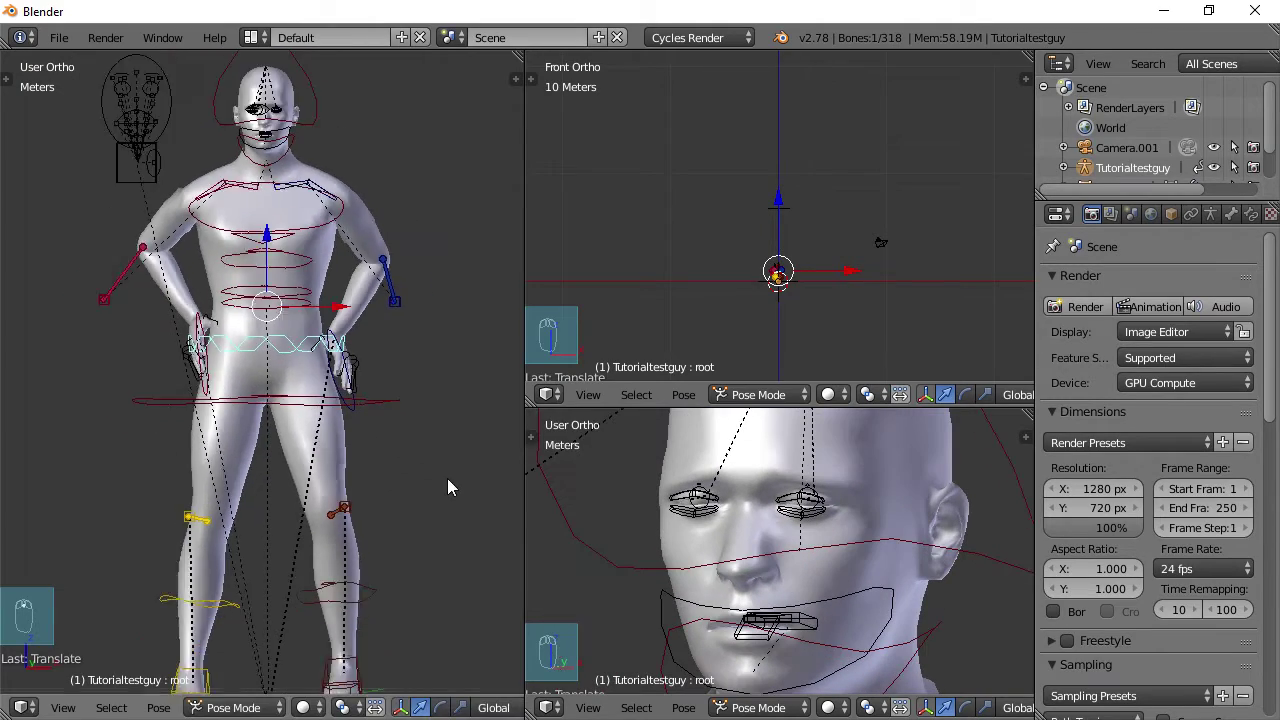
# Select the right elbow's IK pole target and shift it along the Y axis to adjust the direction of the bent elbow
pyautogui.moveTo(440, 480); pyautogui.dragTo(236, 522, button='middle')
pyautogui.scroll(4, 303, 461)
pyautogui.keyDown('shift'); pyautogui.moveTo(303, 452); pyautogui.dragTo(357, 407, button='middle'); pyautogui.keyUp('shift')
pyautogui.scroll(-4, 237, 535)
pyautogui.scroll(5, 355, 406)
pyautogui.keyDown('shift'); pyautogui.moveTo(306, 286); pyautogui.dragTo(318, 440, button='middle'); pyautogui.keyUp('shift')
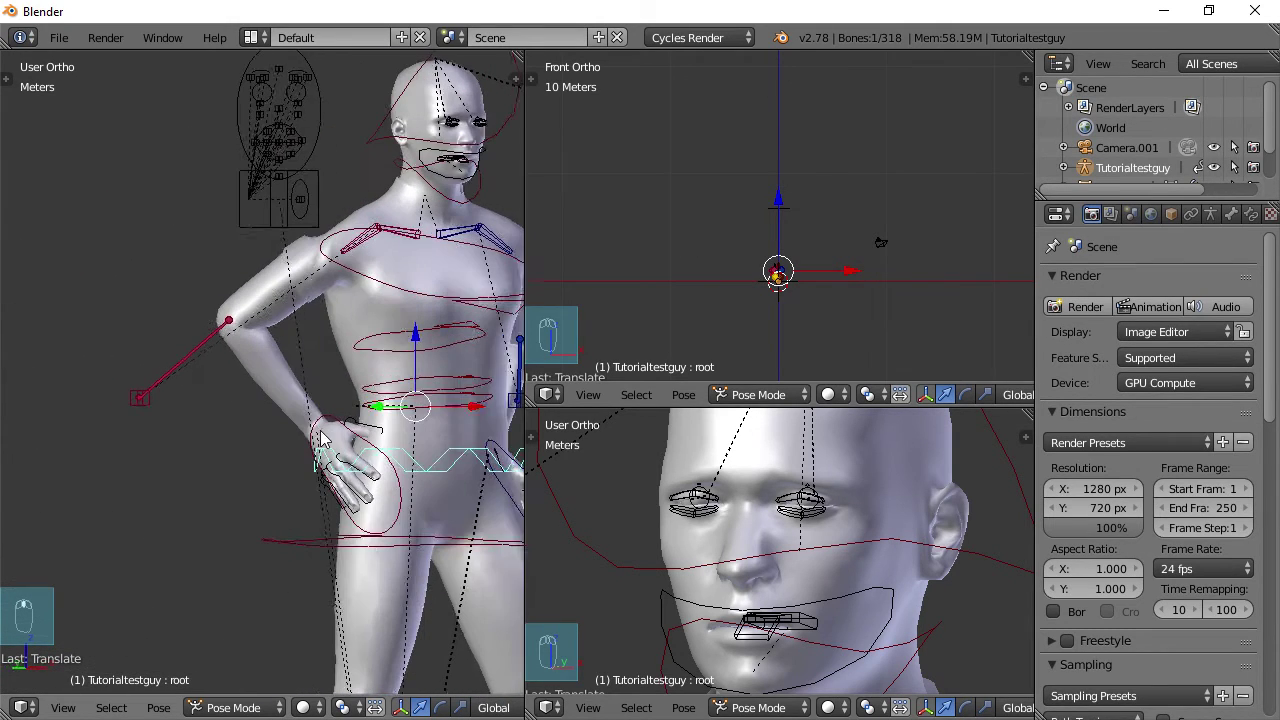
pyautogui.moveTo(338, 482); pyautogui.dragTo(387, 495, button='middle')
pyautogui.moveTo(266, 476); pyautogui.dragTo(83, 571, button='middle')
pyautogui.press('g')
pyautogui.press('y')
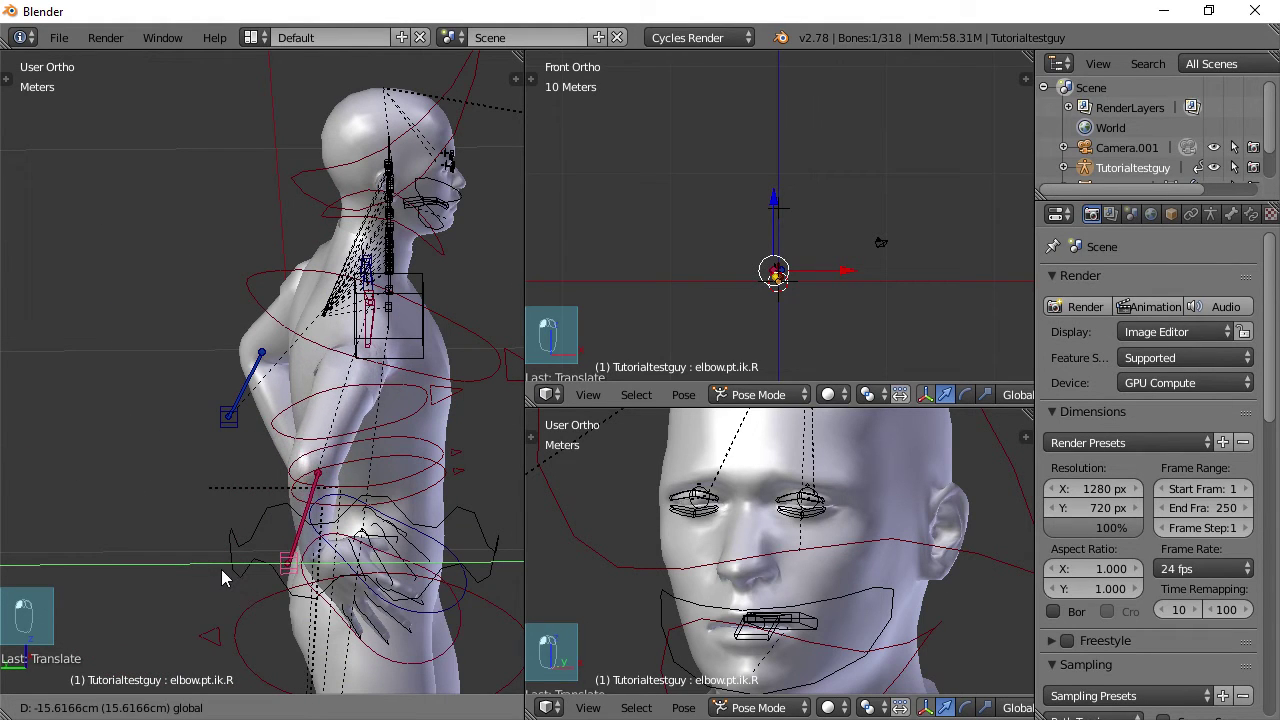
pyautogui.click(205, 566)
pyautogui.moveTo(205, 566); pyautogui.dragTo(228, 550, button='middle')
pyautogui.click(158, 460)
pyautogui.moveTo(227, 544); pyautogui.dragTo(181, 533)
# Select the right deltoid bone and try rotating it about 18 degrees to raise the shoulder
pyautogui.moveTo(363, 503); pyautogui.dragTo(215, 489, button='middle')
pyautogui.scroll(2, 301, 484)
pyautogui.moveTo(301, 490); pyautogui.dragTo(323, 333, button='middle')
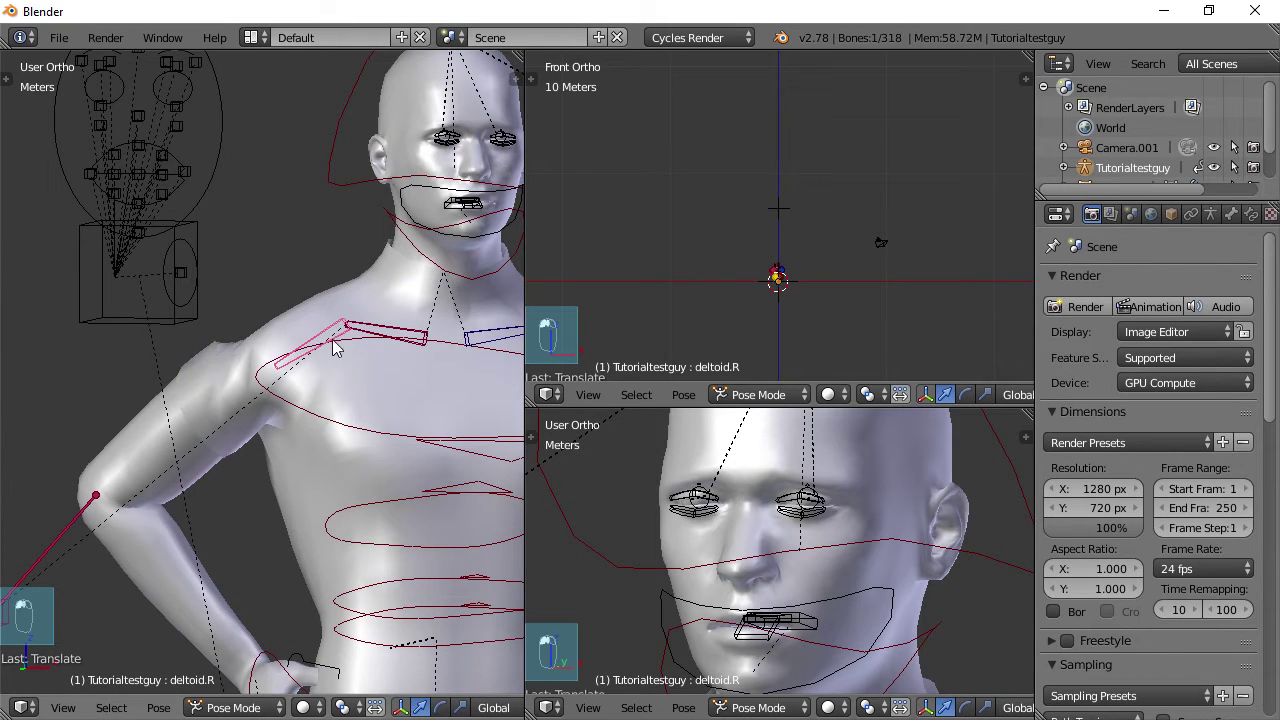
pyautogui.press('g')
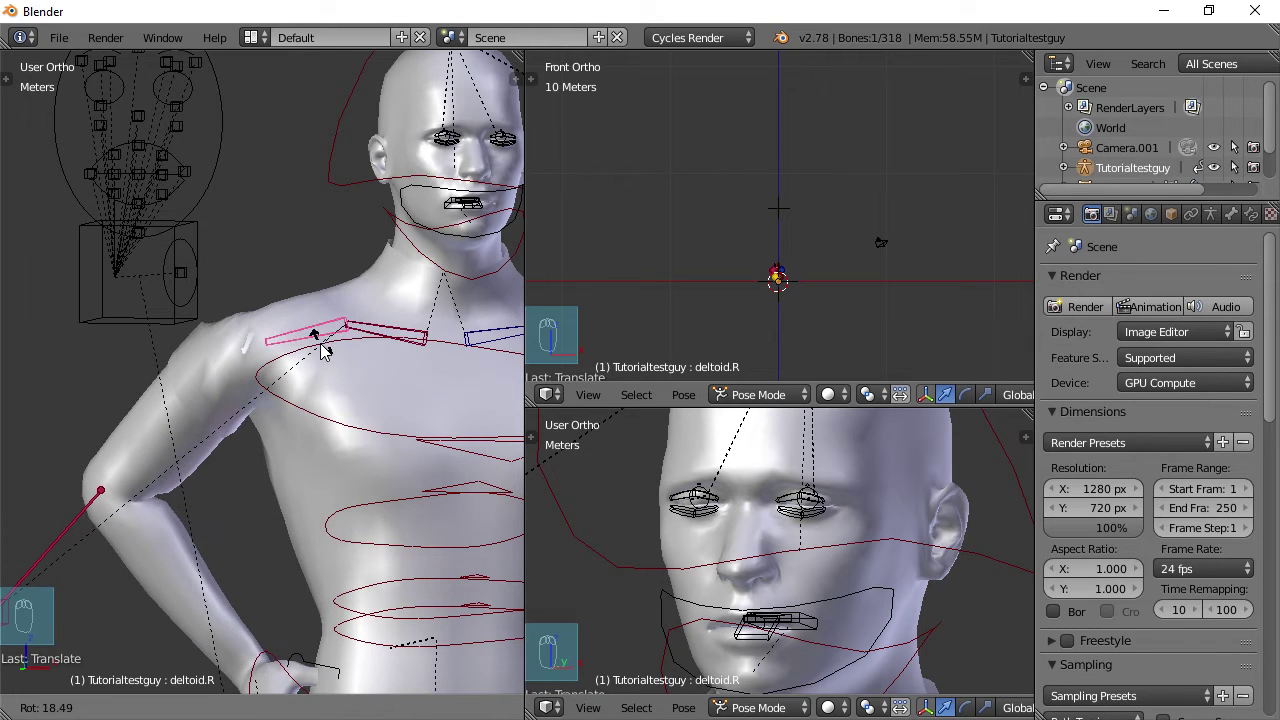
pyautogui.moveTo(314, 386); pyautogui.dragTo(465, 500, button='middle')
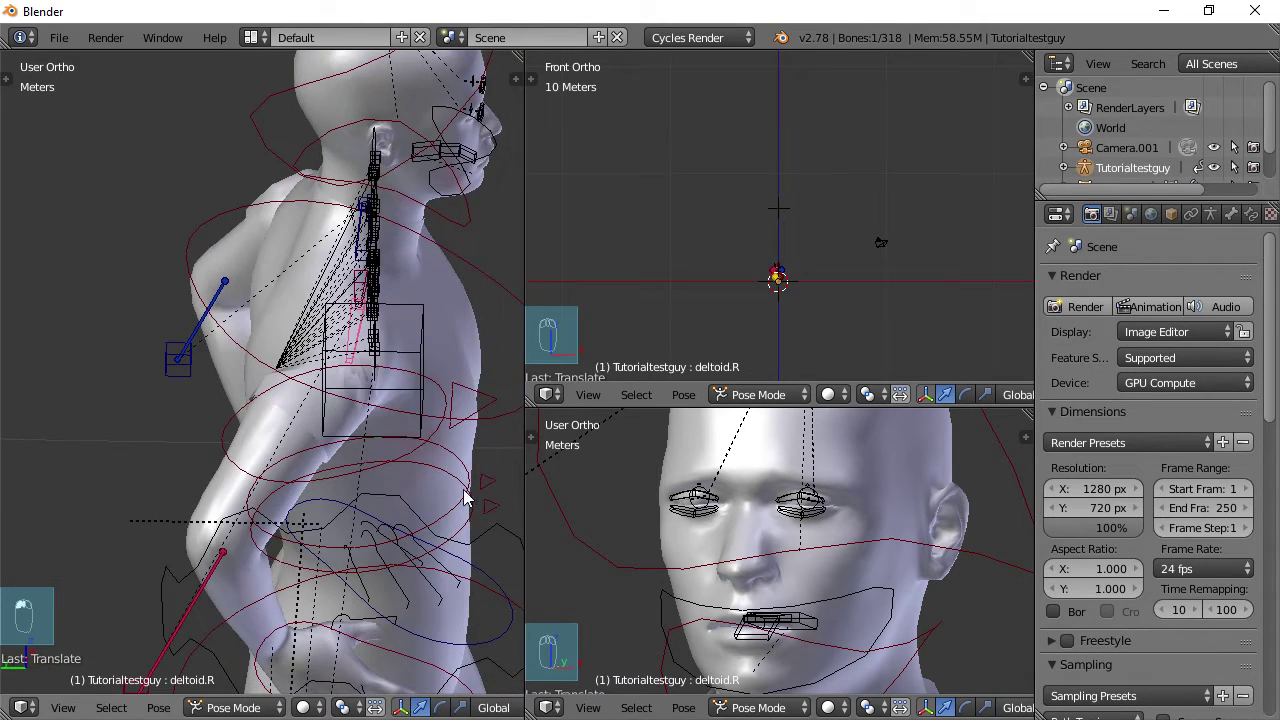
# Rotate the right deltoid bone to adjust the shoulder above the bent arm
pyautogui.press('g')
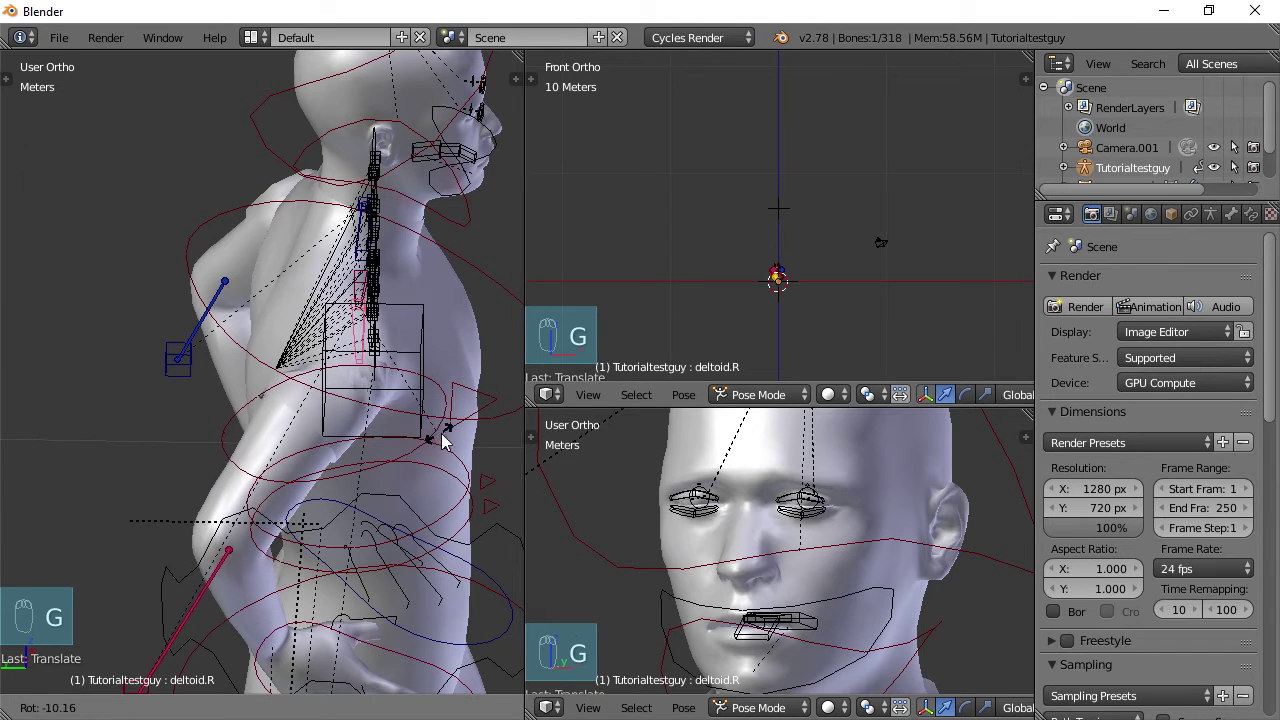
pyautogui.rightClick(453, 436)
pyautogui.moveTo(372, 474); pyautogui.dragTo(142, 553, button='middle')
pyautogui.press('r')
pyautogui.click(269, 412)
pyautogui.scroll(-3, 206, 518)
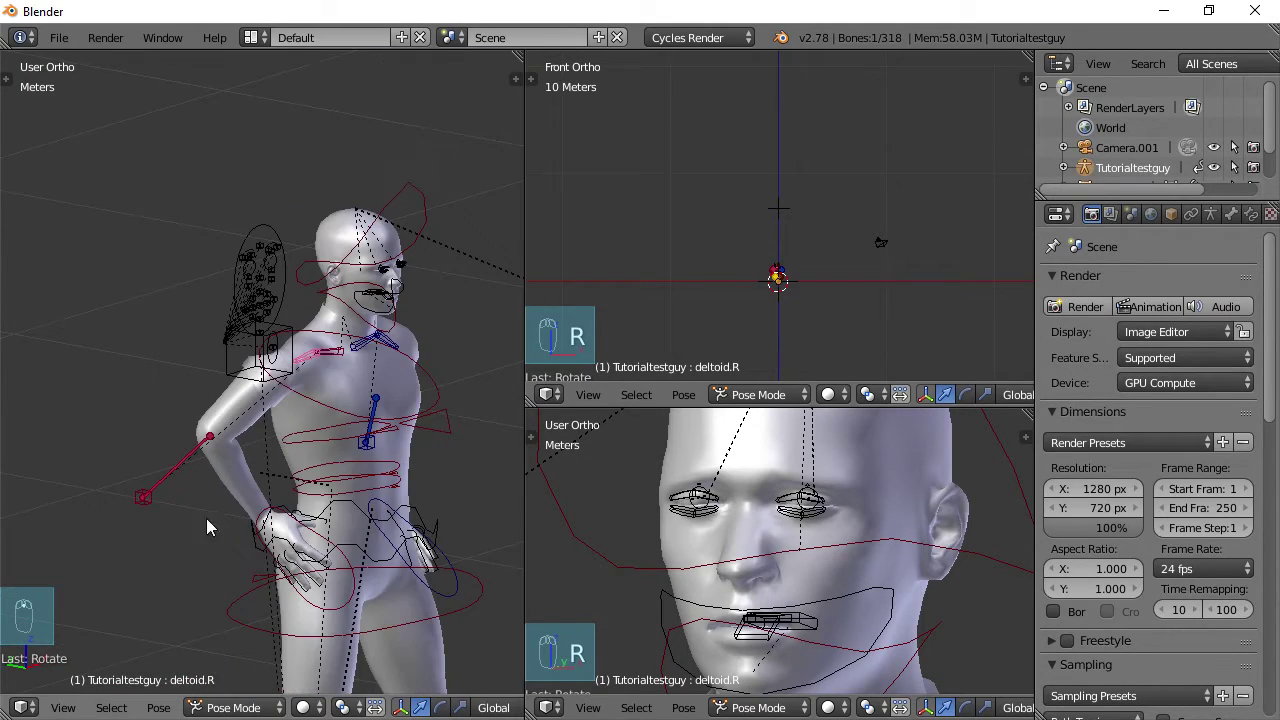
# Select the right elbow's IK pole target and nudge it slightly to refine the bent elbow's direction
pyautogui.click(135, 491)
pyautogui.moveTo(143, 448); pyautogui.dragTo(145, 439)
pyautogui.moveTo(98, 491)
pyautogui.mouseDown()
pyautogui.moveTo(164, 509)
pyautogui.moveTo(100, 504)
pyautogui.mouseUp()
pyautogui.scroll(-2, 288, 458)
pyautogui.moveTo(288, 466); pyautogui.dragTo(253, 461, button='middle')
pyautogui.scroll(2, 266, 453)
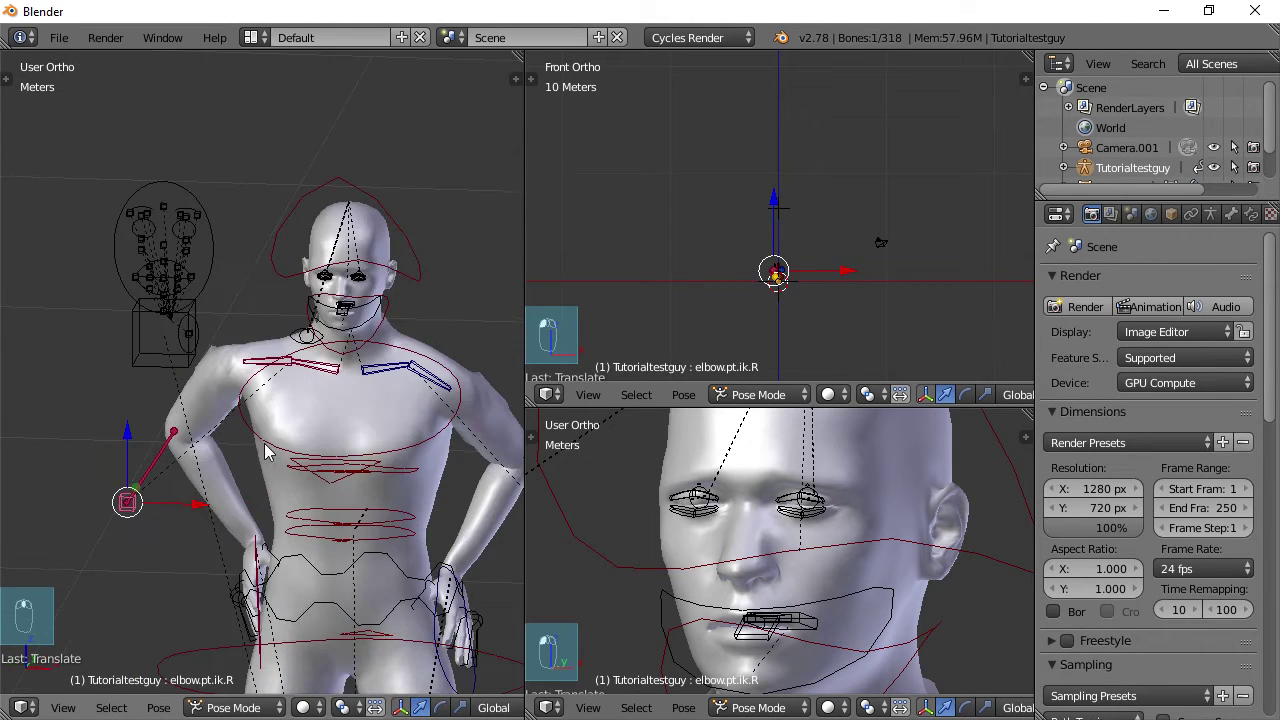
# Select the right clavicle bone and try rotating it about 3 degrees to shift the shoulder
pyautogui.rightClick(322, 370)
pyautogui.scroll(3, 334, 410)
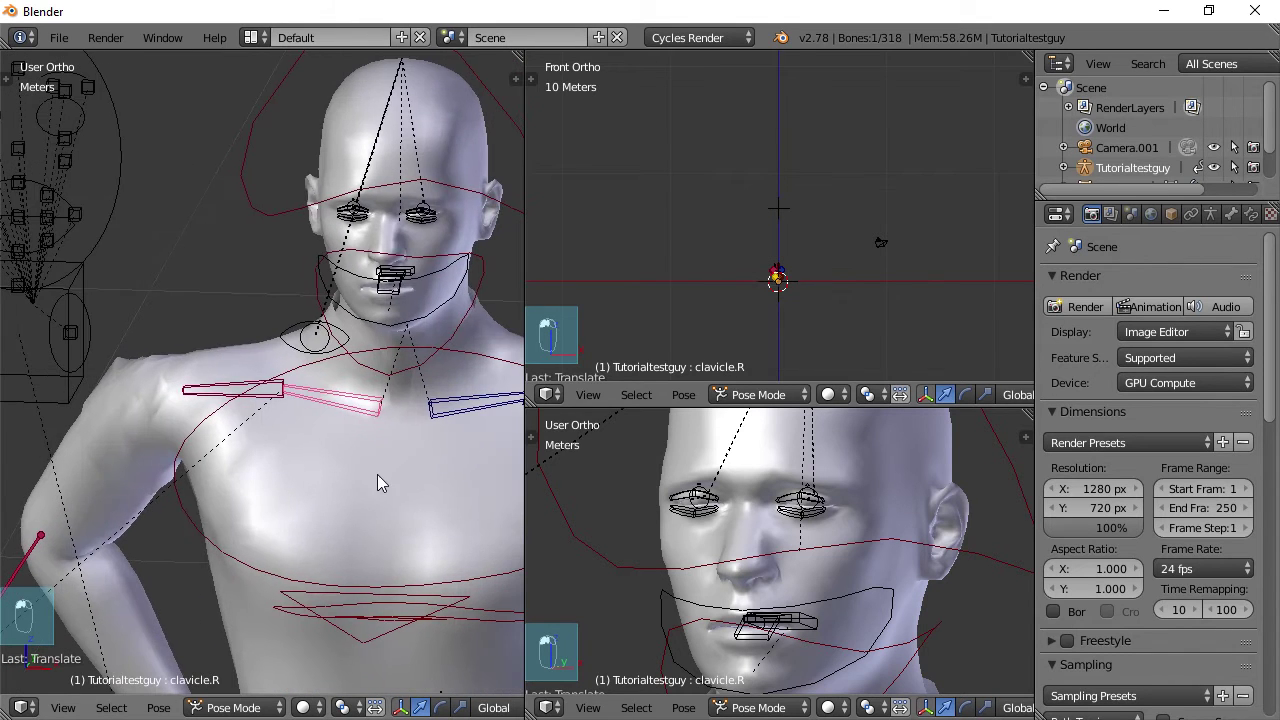
pyautogui.press('g')
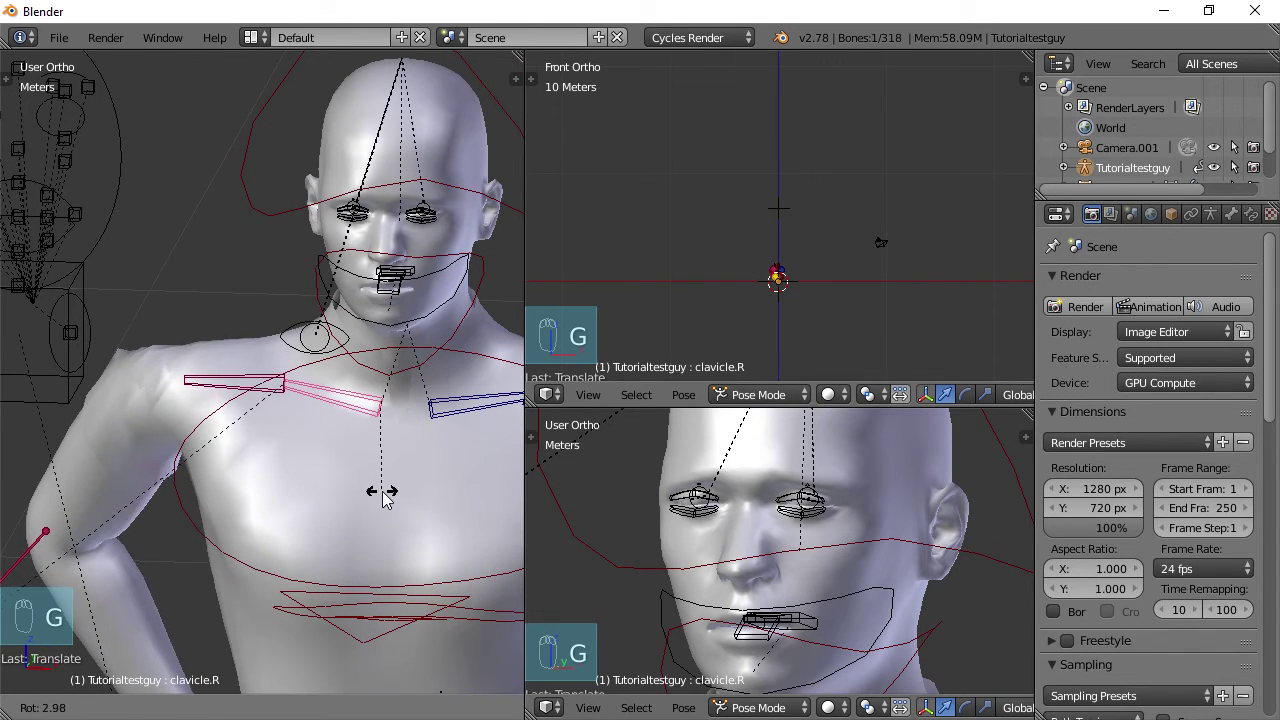
pyautogui.click(354, 410)
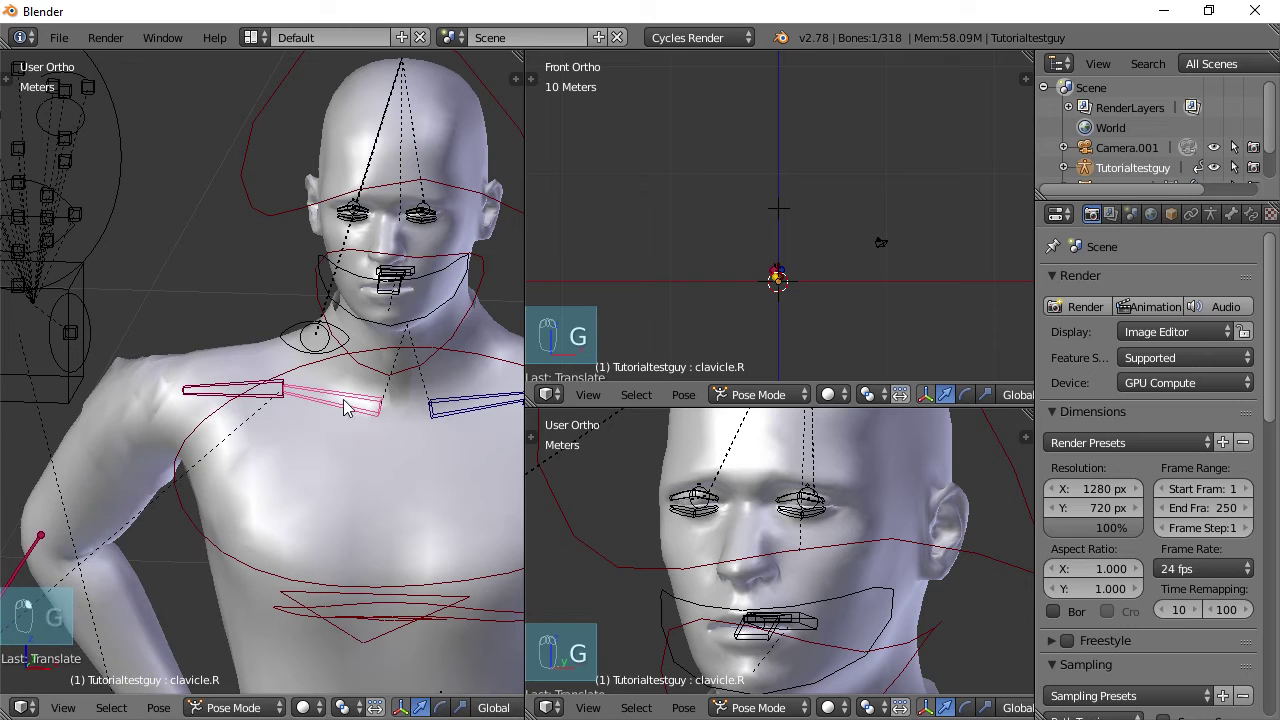
# Select the right deltoid bone and rotate it about 16 degrees to lower the shoulder
pyautogui.rightClick(220, 390)
pyautogui.press('r')
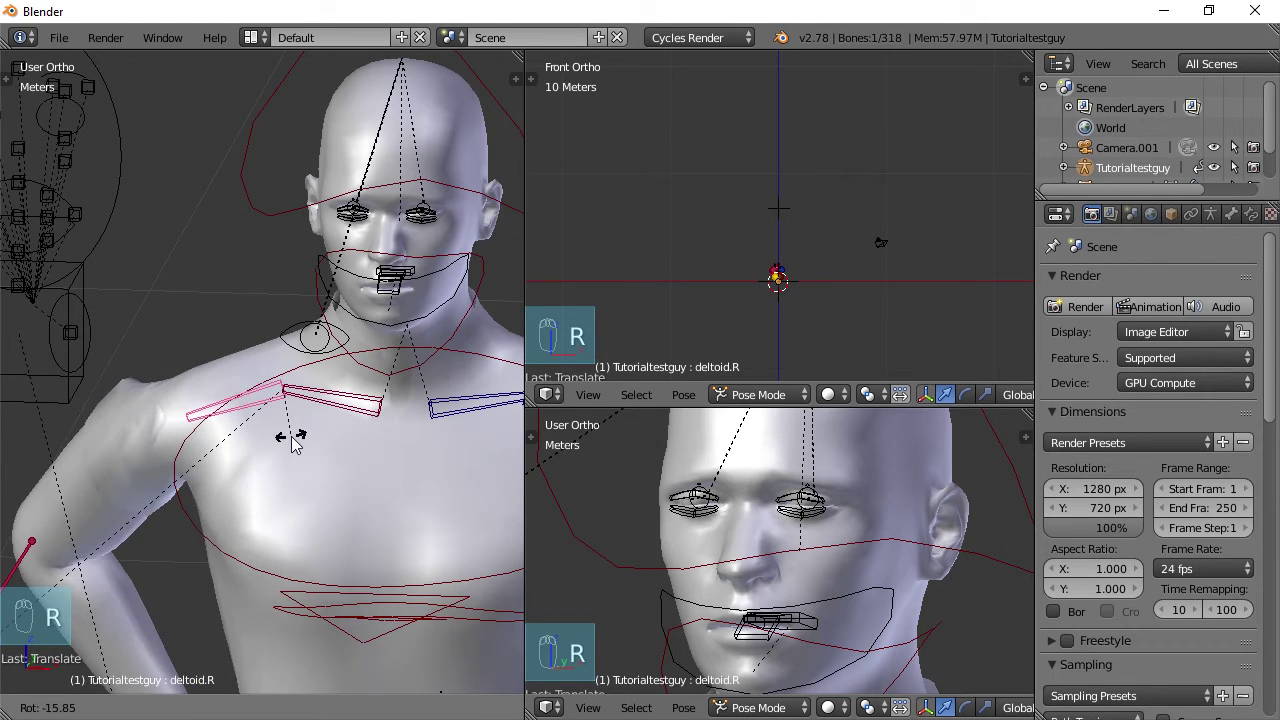
pyautogui.click(280, 440)
pyautogui.moveTo(271, 445); pyautogui.dragTo(390, 530, button='middle')
# Select the right elbow's IK pole target and try rotating and moving it
pyautogui.rightClick(159, 497)
pyautogui.scroll(4, 322, 489)
pyautogui.press('r')
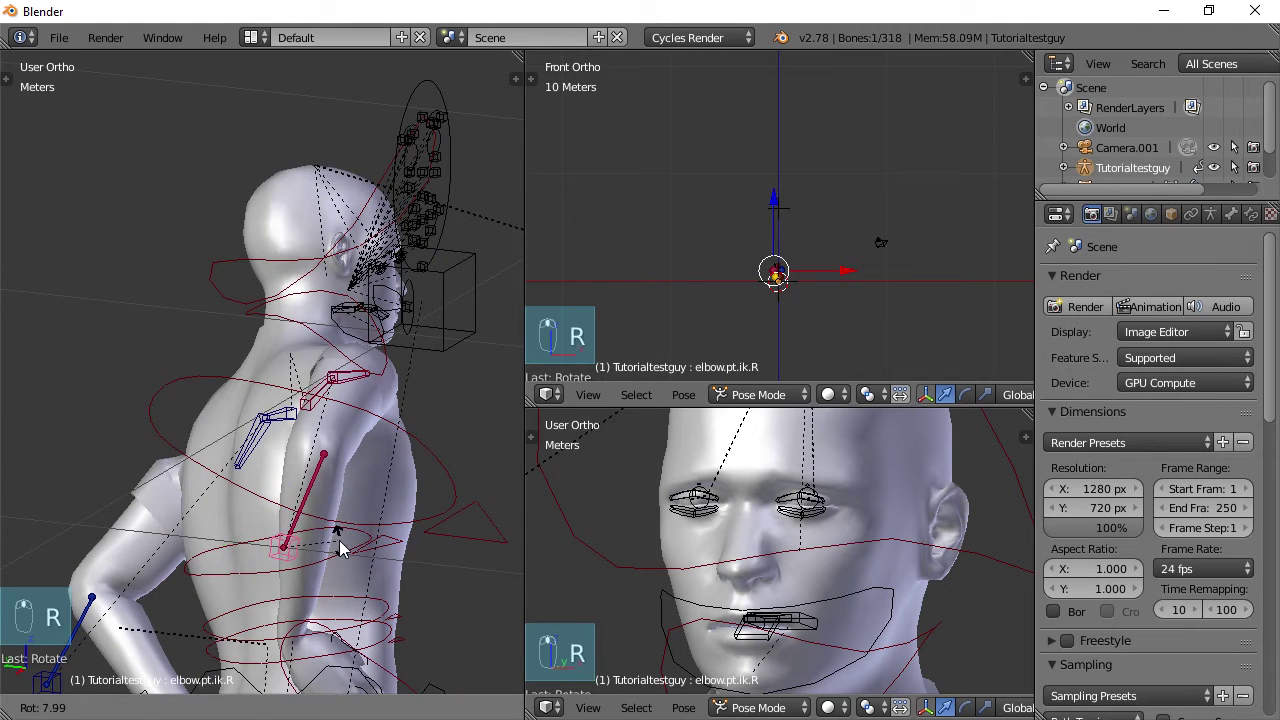
pyautogui.click(305, 595)
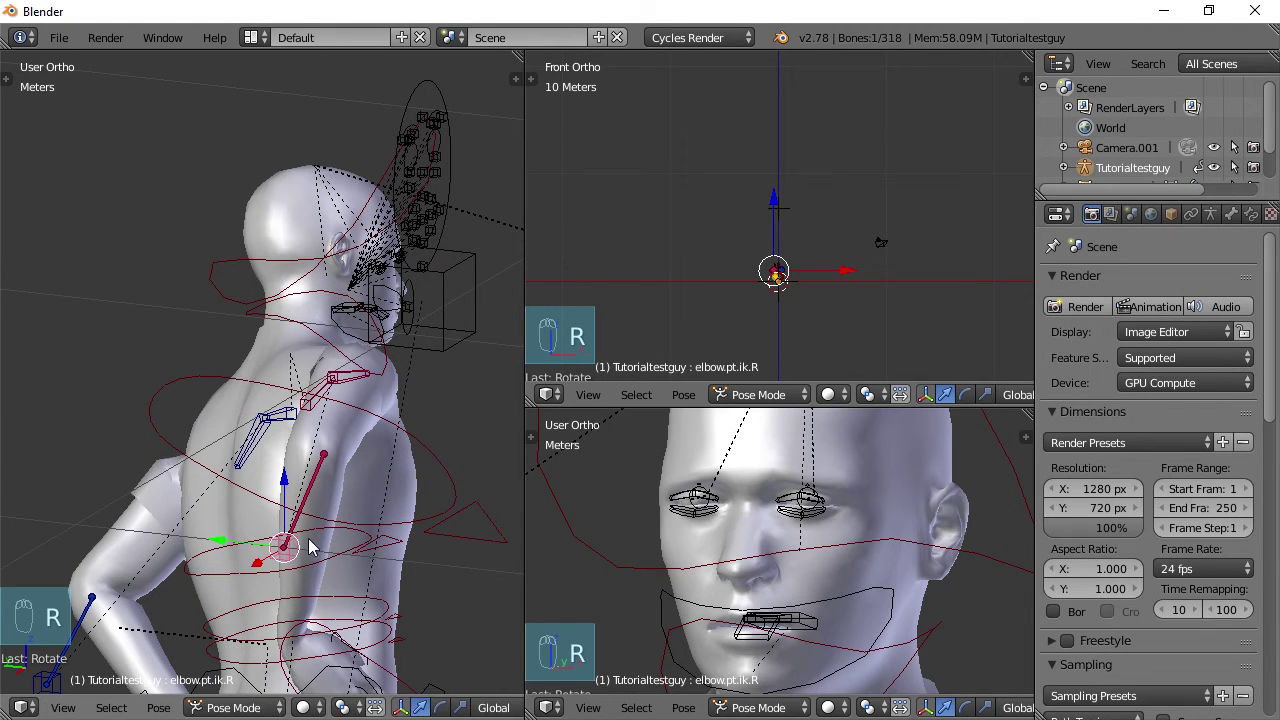
pyautogui.press('g')
pyautogui.rightClick(321, 566)
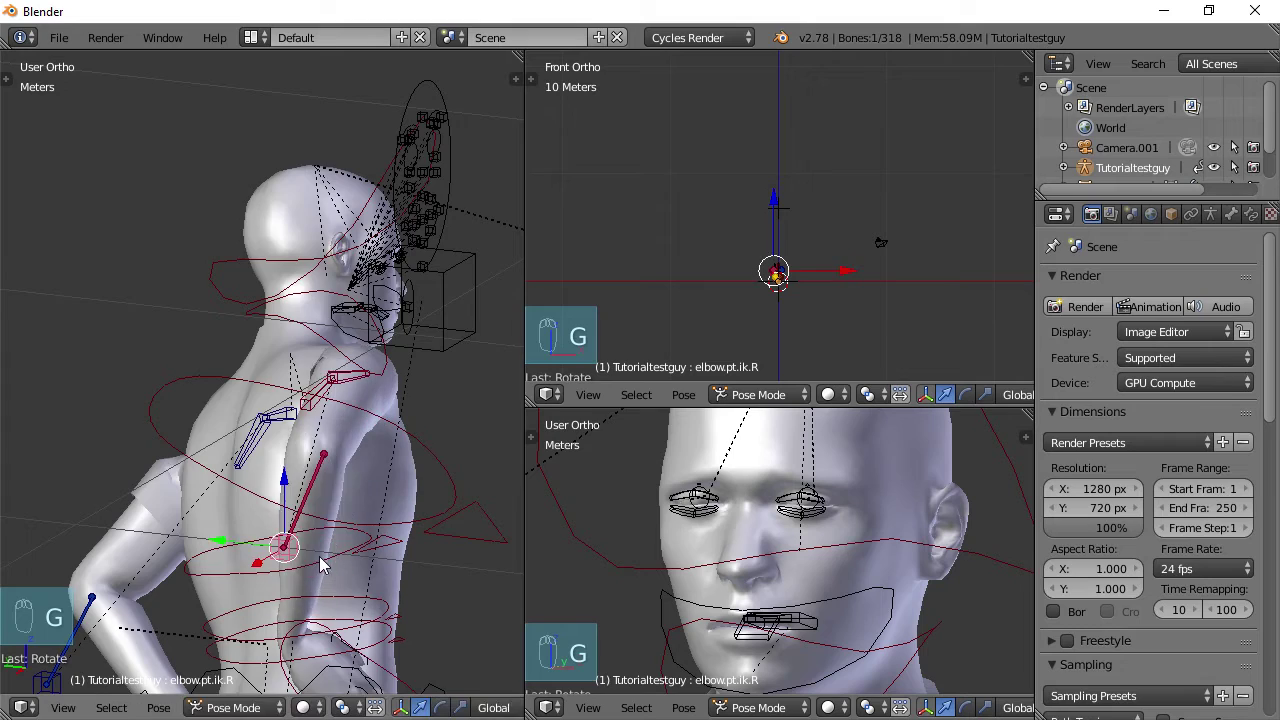
# Select the right hand's IK bone and lower it along the Z axis to bring the hand further down the hip
pyautogui.moveTo(321, 566); pyautogui.dragTo(201, 513, button='middle')
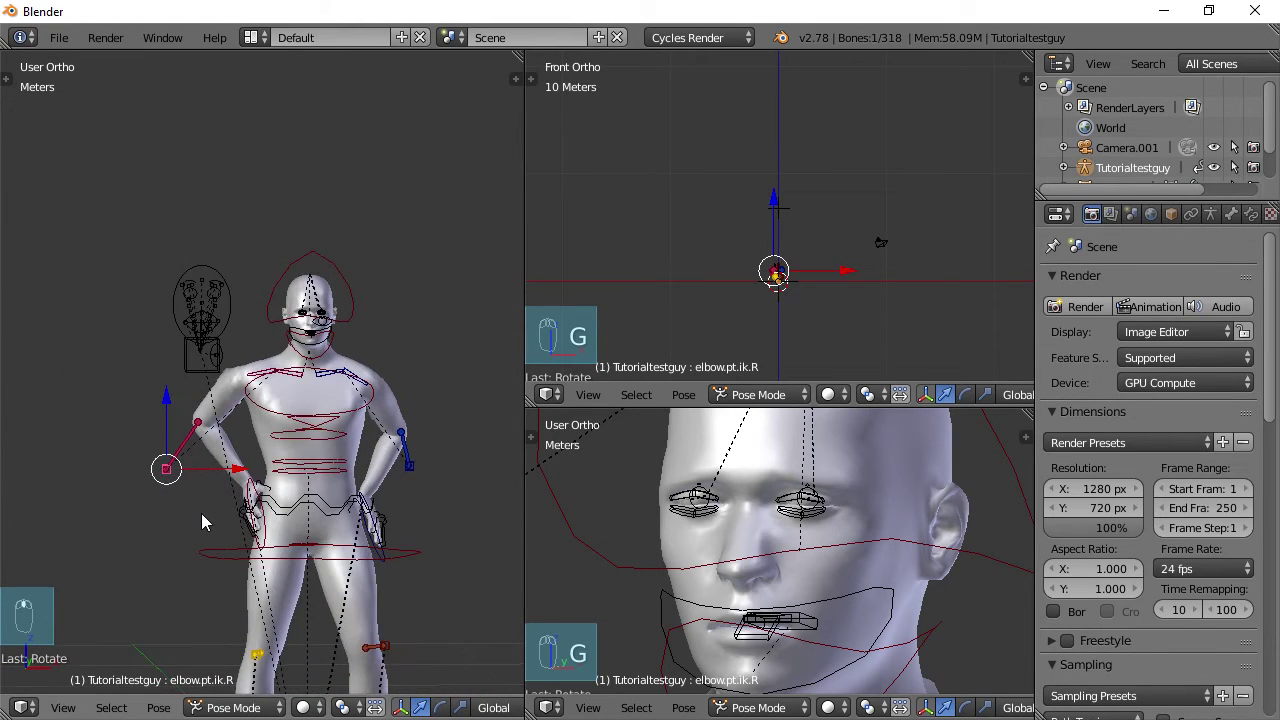
pyautogui.scroll(3, 201, 513)
pyautogui.rightClick(261, 606)
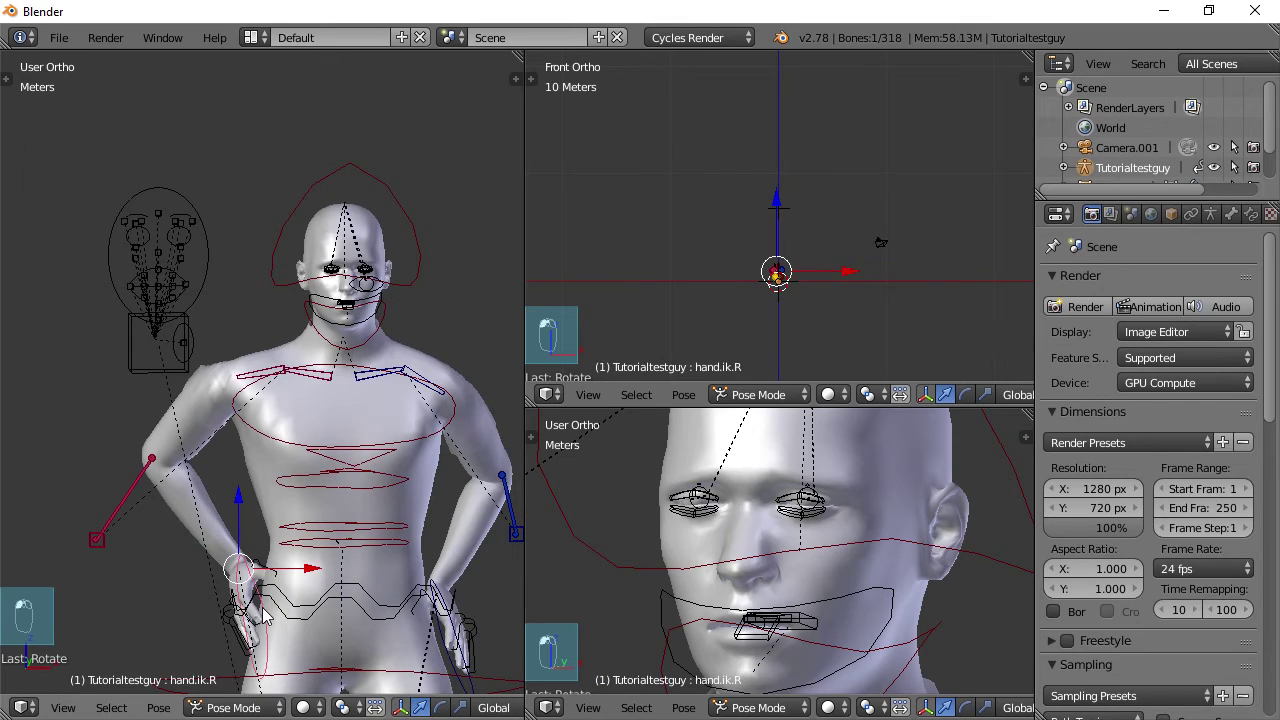
pyautogui.keyDown('shift'); pyautogui.moveTo(327, 597); pyautogui.dragTo(329, 446, button='middle'); pyautogui.keyUp('shift')
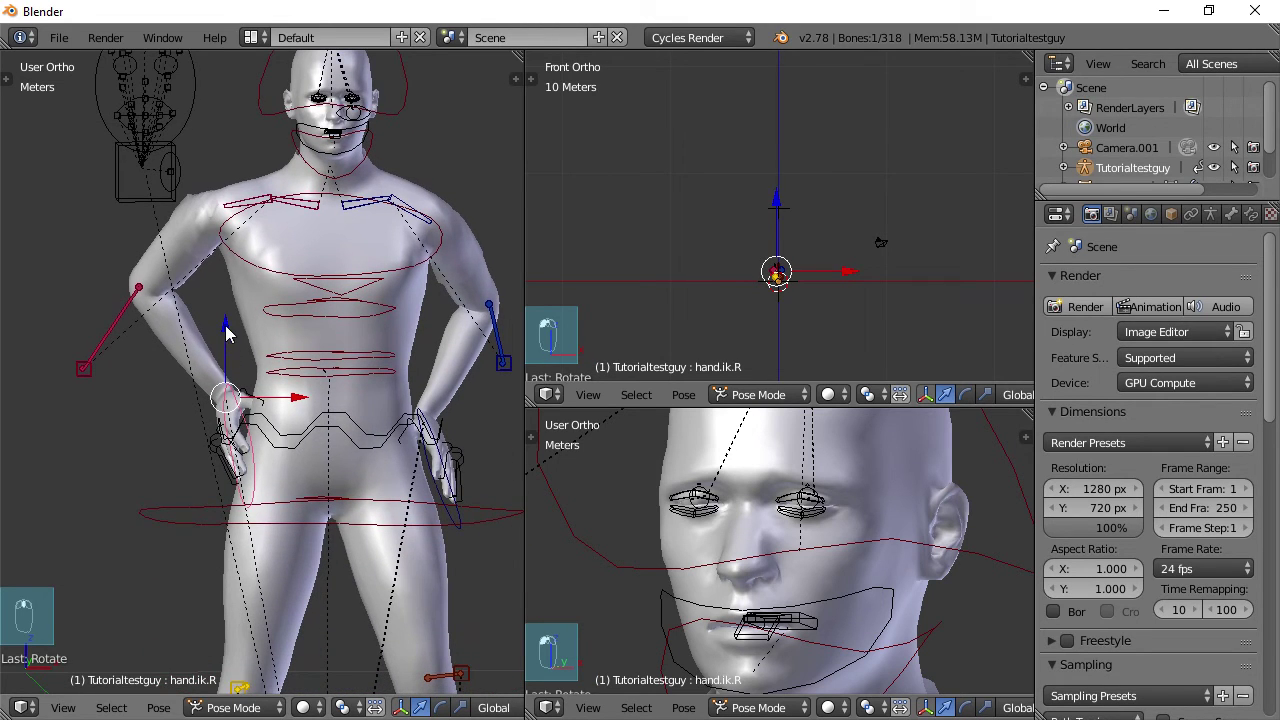
pyautogui.moveTo(226, 333); pyautogui.dragTo(232, 353)
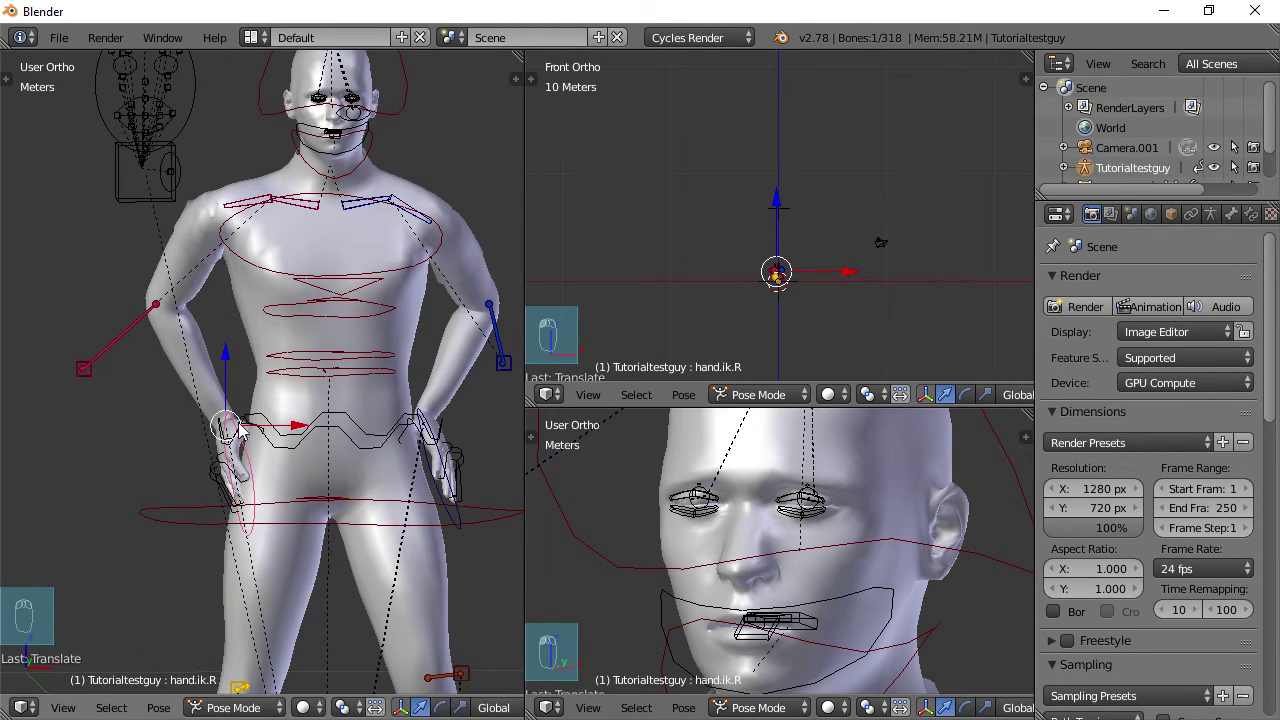
# Rotate the right hand's IK bone so the palm and fingers point forward across the hip
pyautogui.moveTo(240, 428); pyautogui.dragTo(291, 507, button='middle')
pyautogui.scroll(4, 305, 503)
pyautogui.moveTo(265, 561); pyautogui.dragTo(203, 392, button='middle')
pyautogui.rightClick(200, 388)
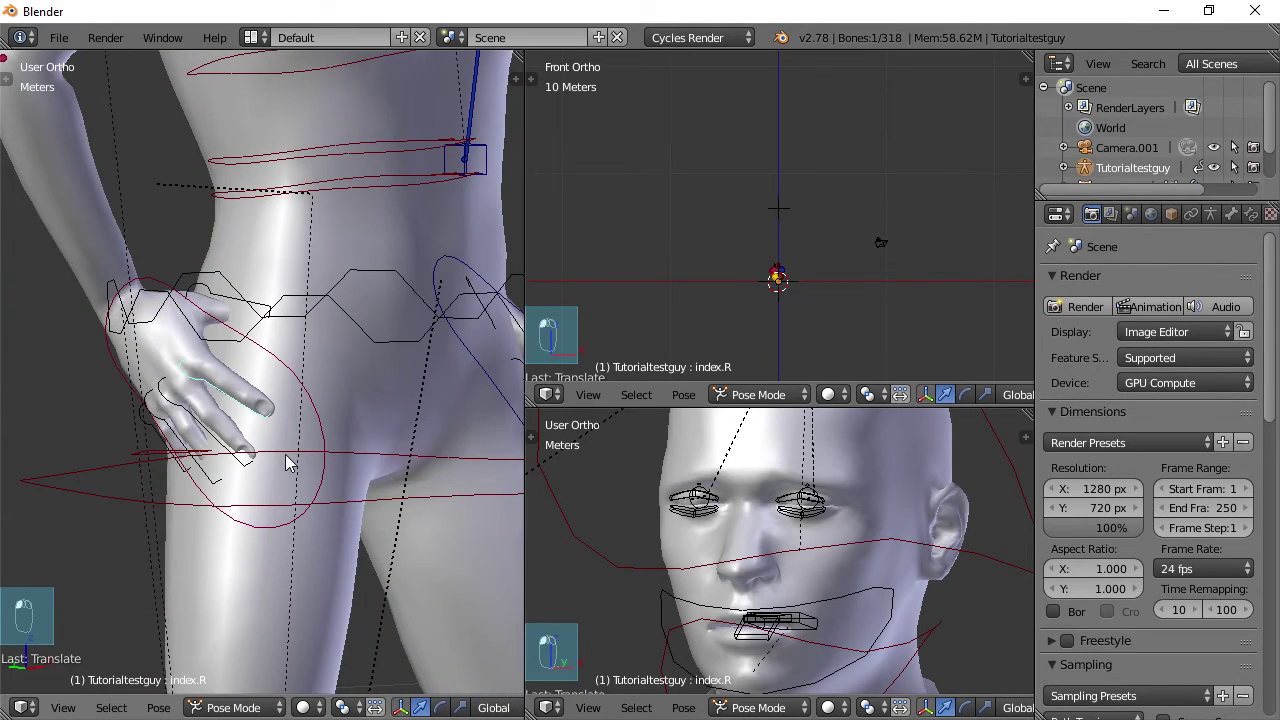
pyautogui.moveTo(287, 462); pyautogui.dragTo(391, 454, button='middle')
pyautogui.rightClick(200, 400)
pyautogui.press('r')
pyautogui.click(228, 461)
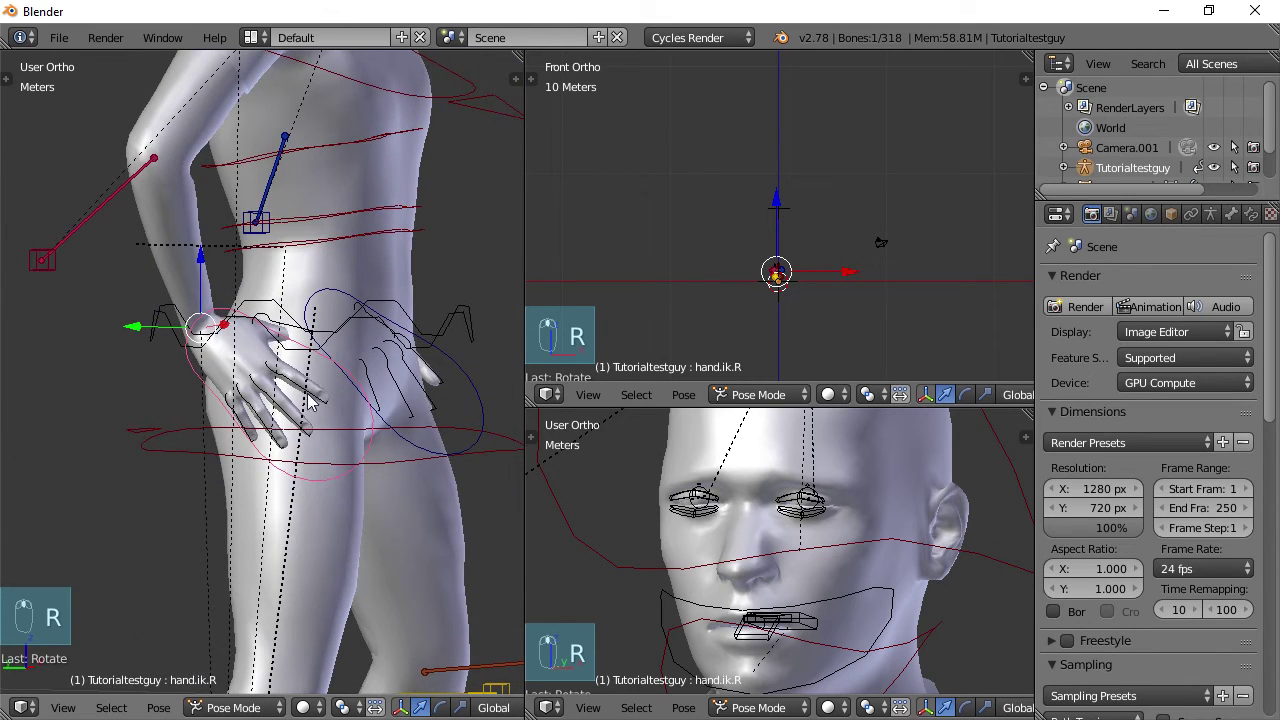
# Select the right middle finger bone and swing it up towards the index finger
pyautogui.moveTo(310, 400)
pyautogui.mouseDown(button='middle')
pyautogui.moveTo(325, 412)
pyautogui.moveTo(300, 410)
pyautogui.moveTo(330, 405)
pyautogui.mouseUp(button='middle')
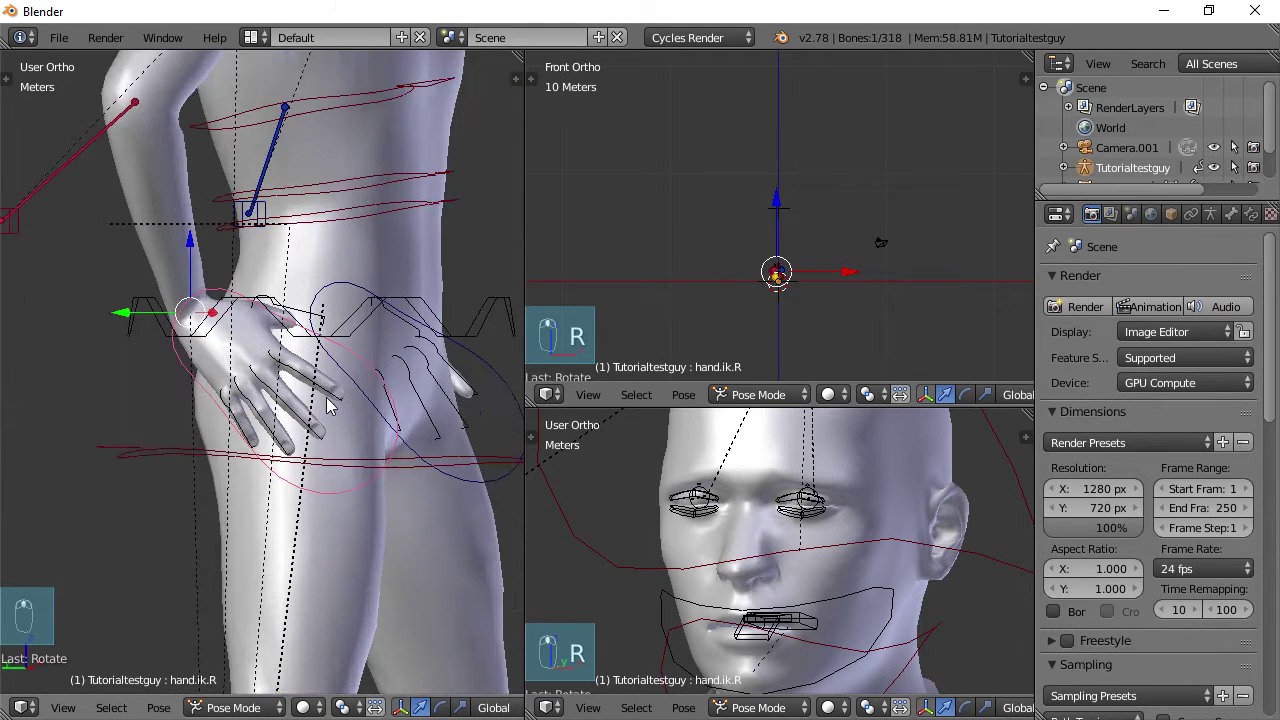
pyautogui.scroll(1, 330, 405)
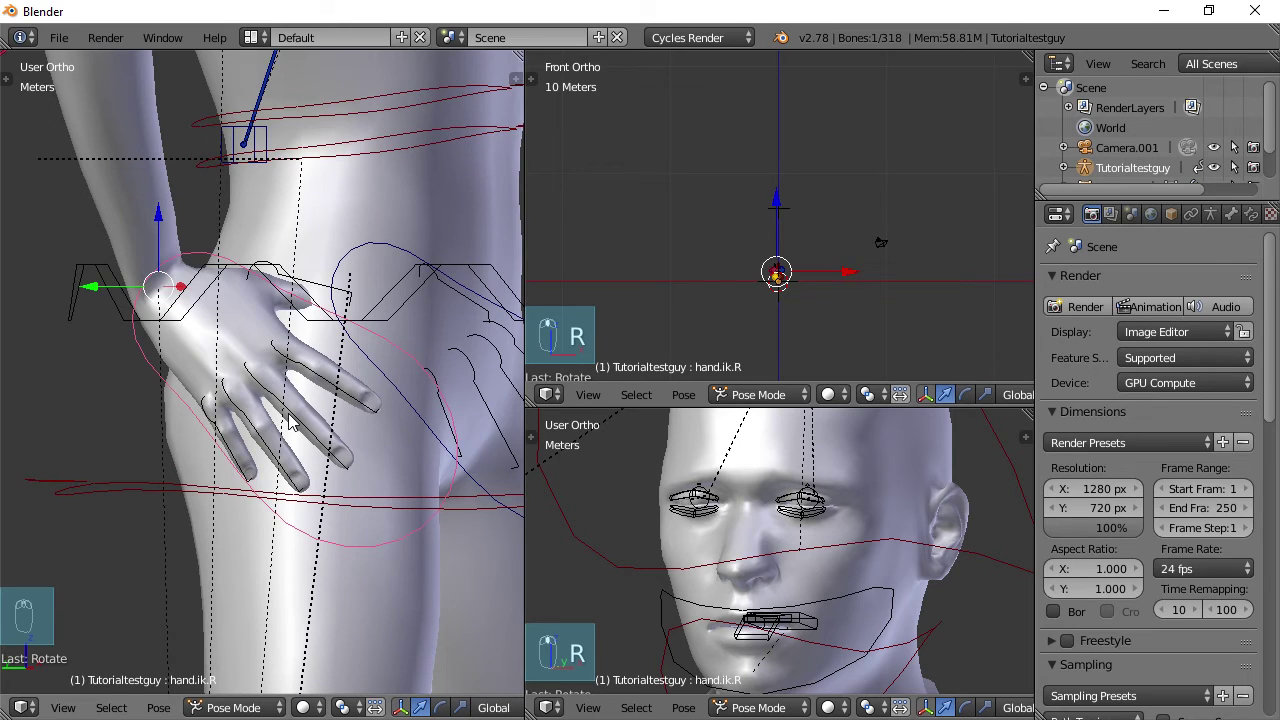
pyautogui.rightClick(292, 422)
pyautogui.moveTo(294, 440); pyautogui.dragTo(328, 450, button='middle')
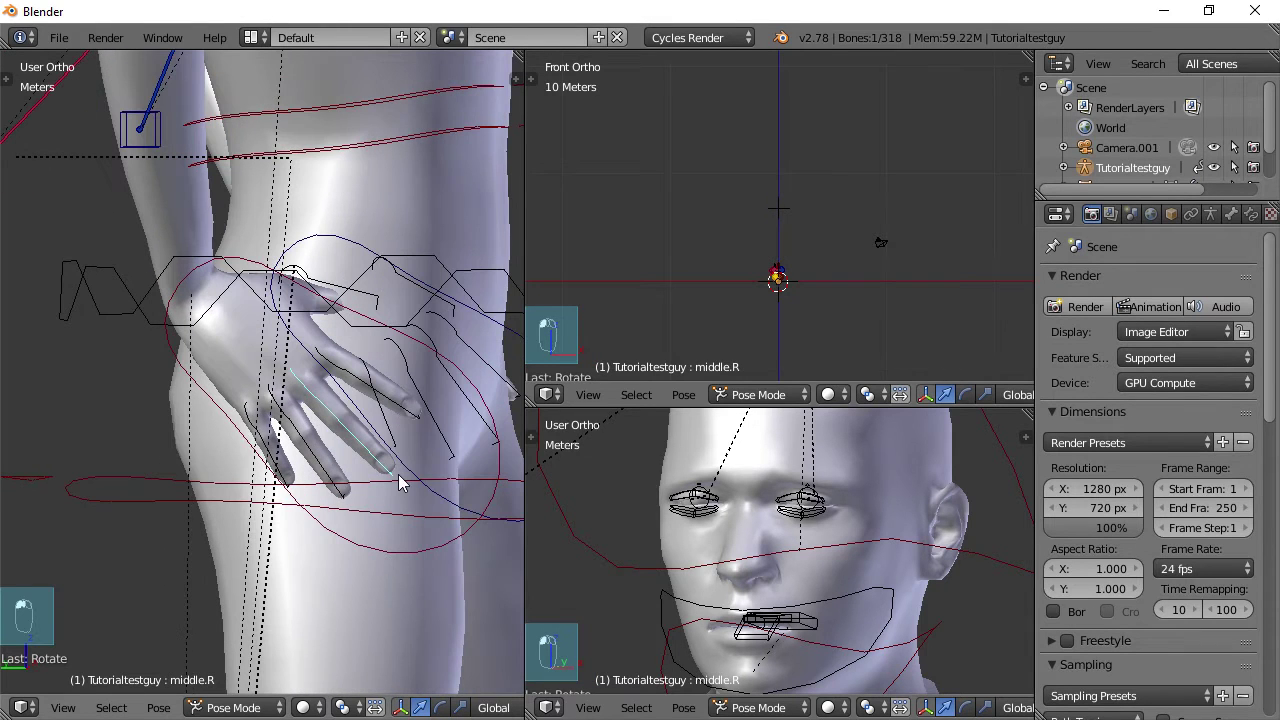
pyautogui.press('g')
pyautogui.click(415, 463)
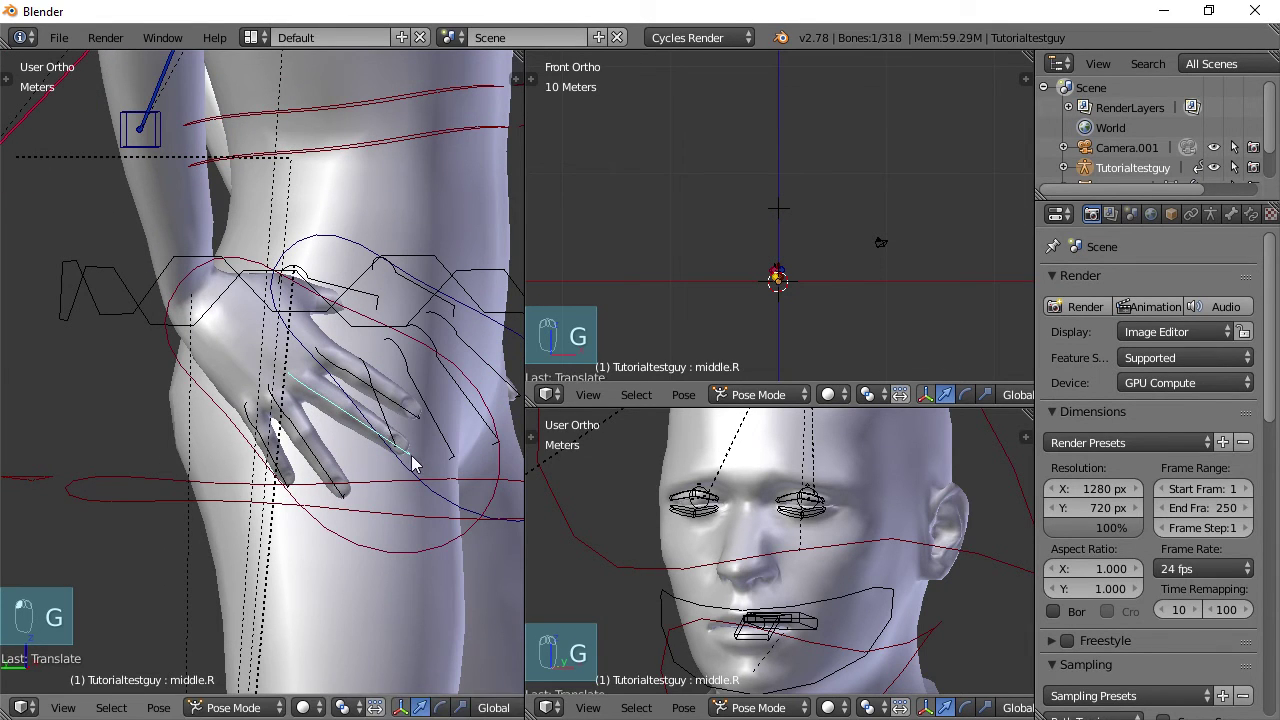
# Swing the right ring and pinky finger bones up towards the middle finger to close the gaps between the fingers
pyautogui.rightClick(320, 474)
pyautogui.press('g')
pyautogui.click(350, 460)
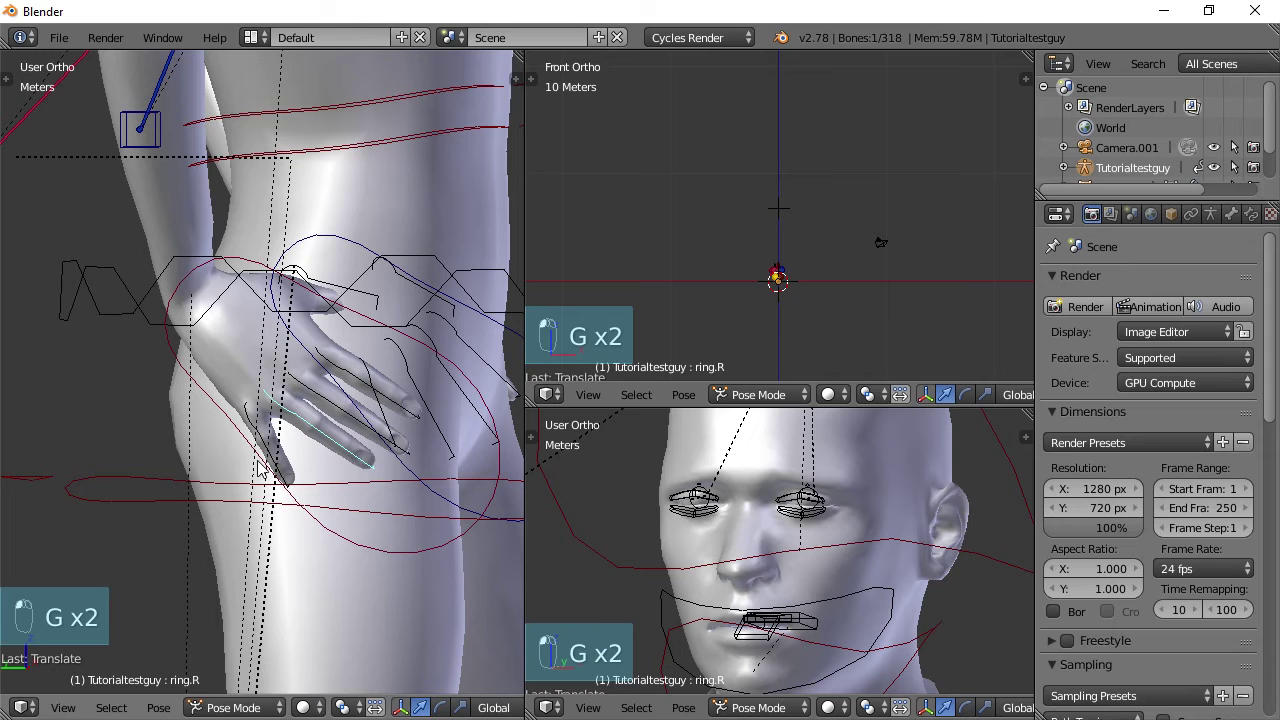
pyautogui.press('g')
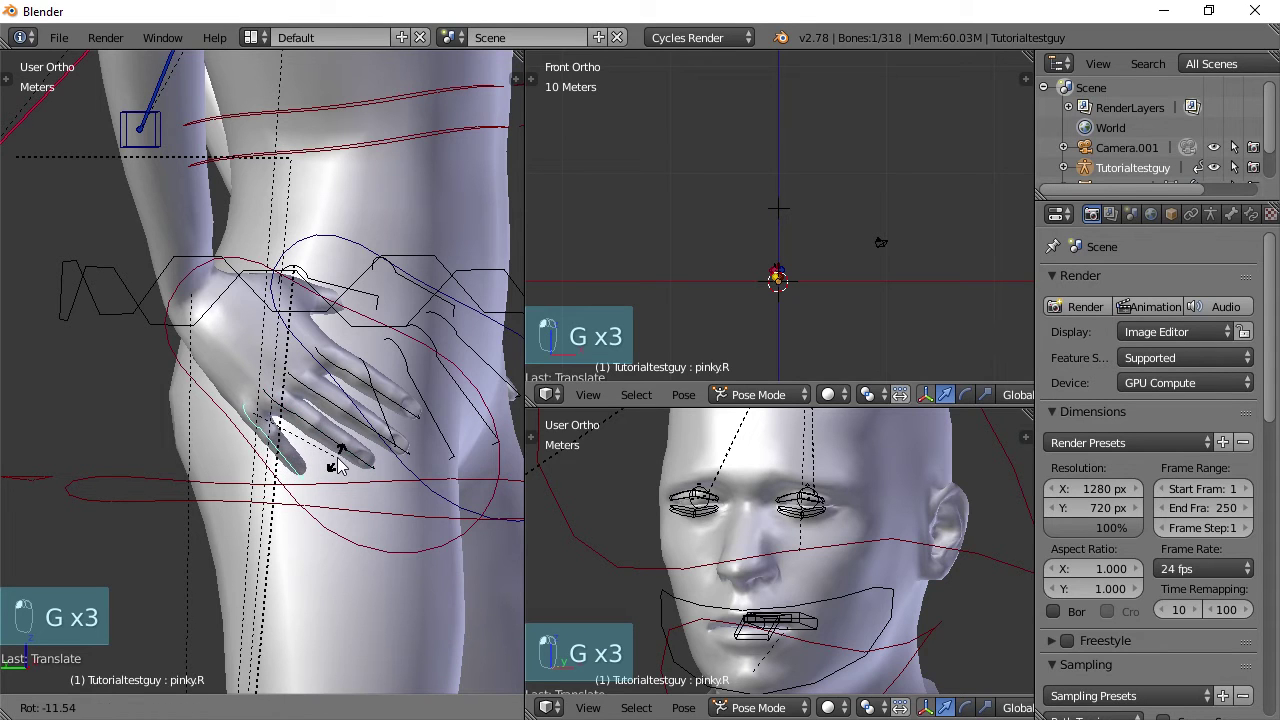
pyautogui.click(329, 466)
# Select the right thumb bone and try rotating it about 57 degrees towards the palm
pyautogui.moveTo(329, 466); pyautogui.dragTo(193, 400, button='middle')
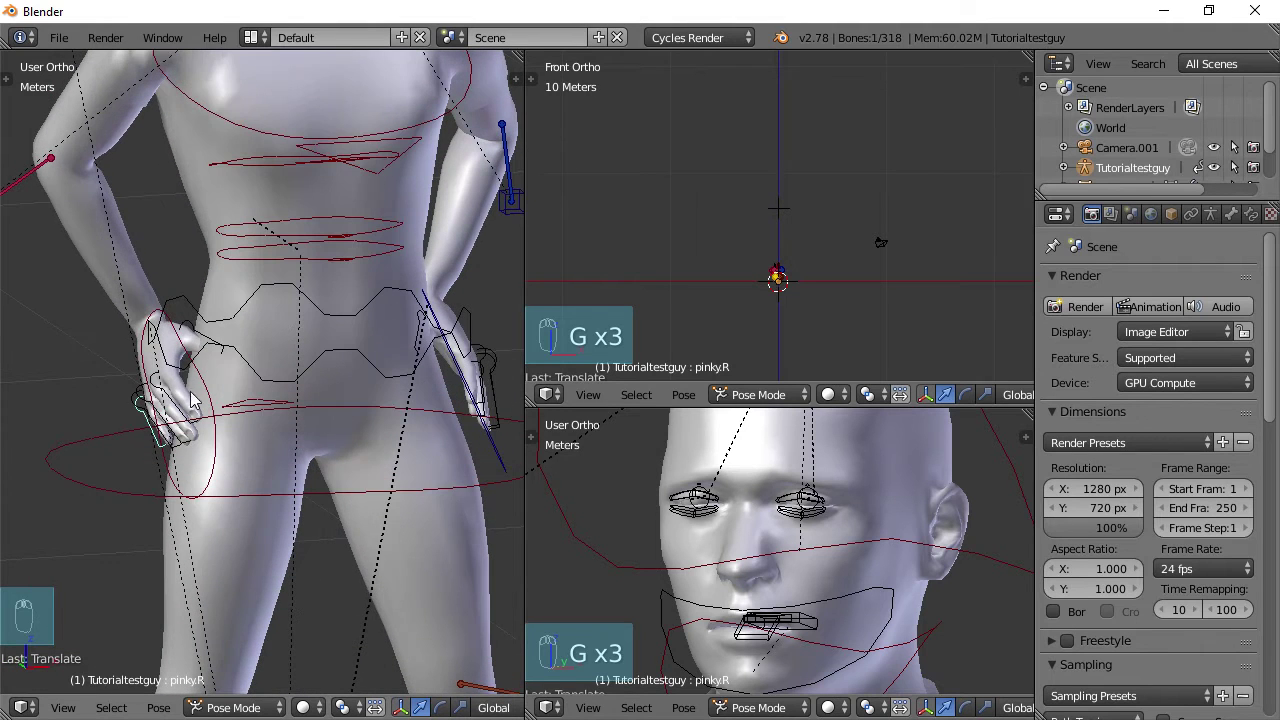
pyautogui.scroll(4, 240, 428)
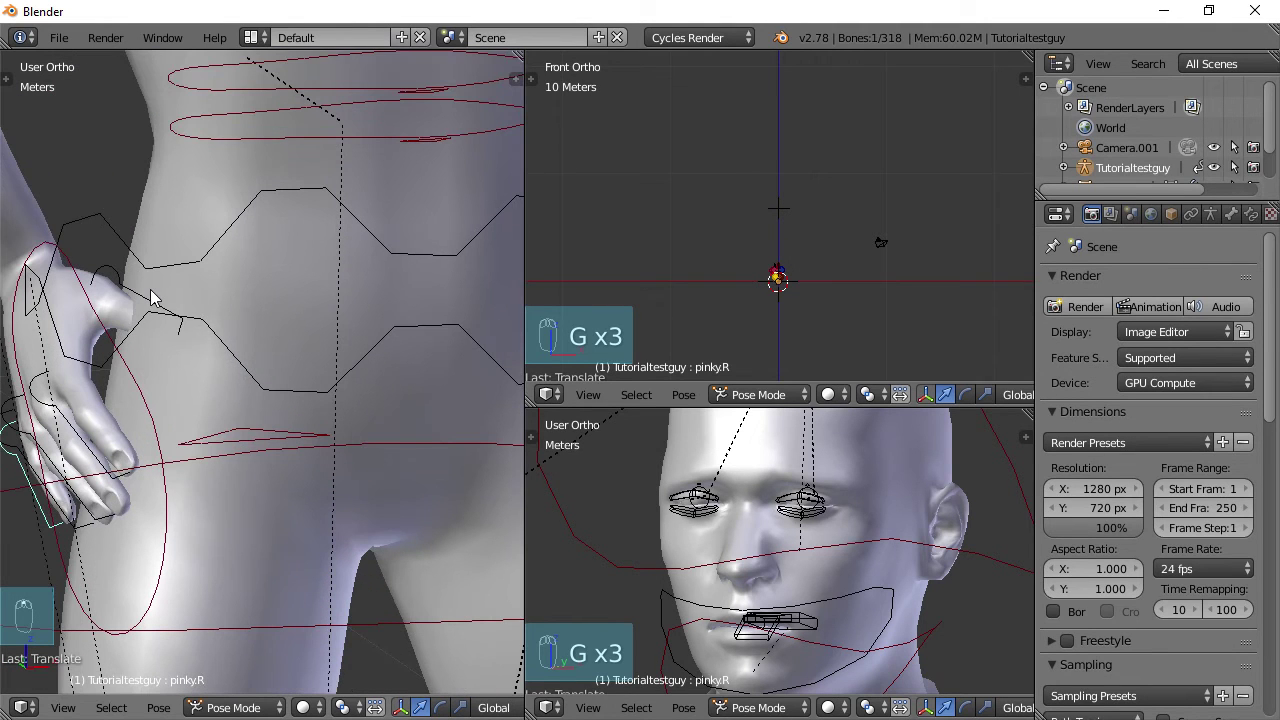
pyautogui.rightClick(147, 295)
pyautogui.press('r')
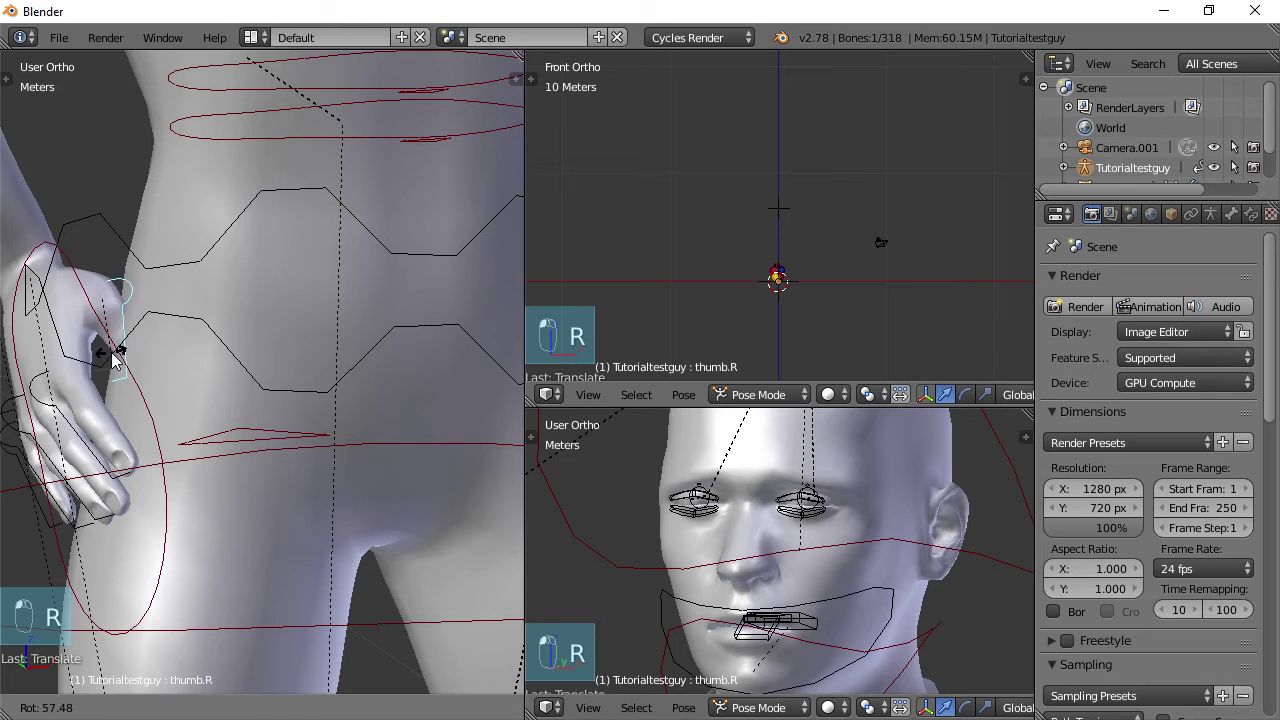
pyautogui.rightClick(187, 385)
# Rotate the right hand's IK bone from the front and again from below so the hand follows the hip's surface
pyautogui.moveTo(187, 385); pyautogui.dragTo(224, 346, button='middle')
pyautogui.rightClick(224, 346)
pyautogui.scroll(-3, 265, 437)
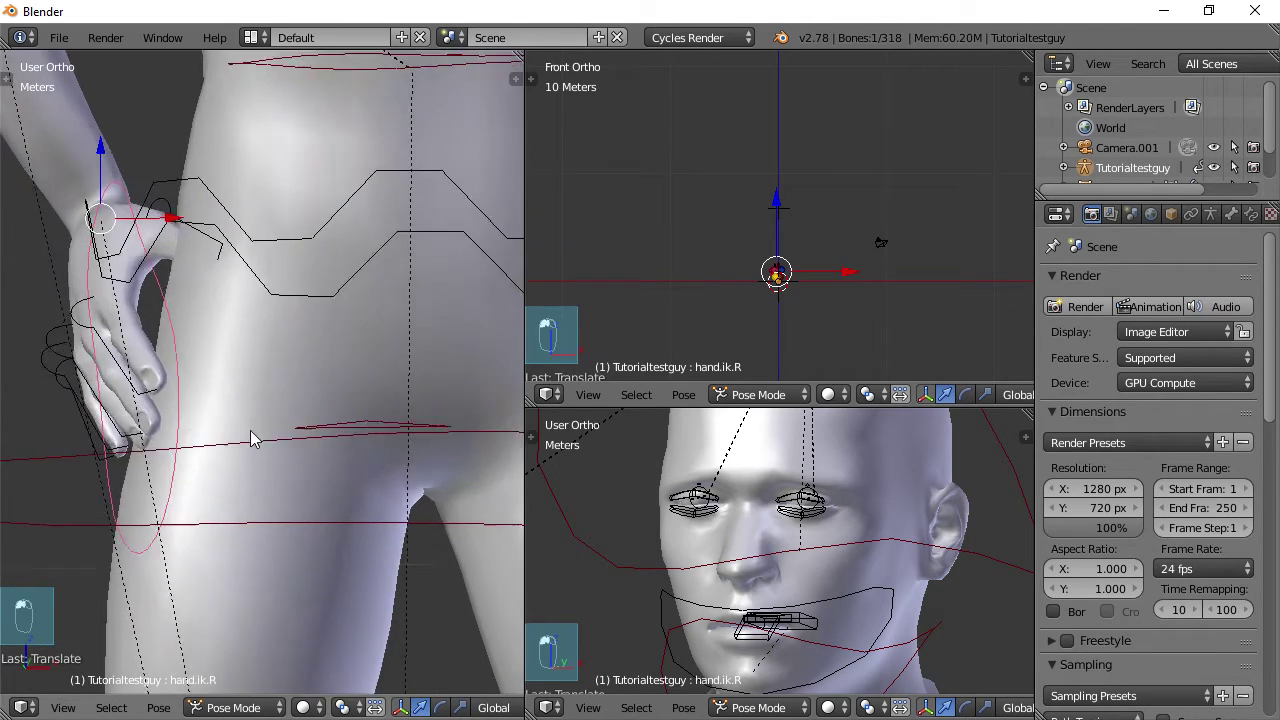
pyautogui.press('r')
pyautogui.click(249, 462)
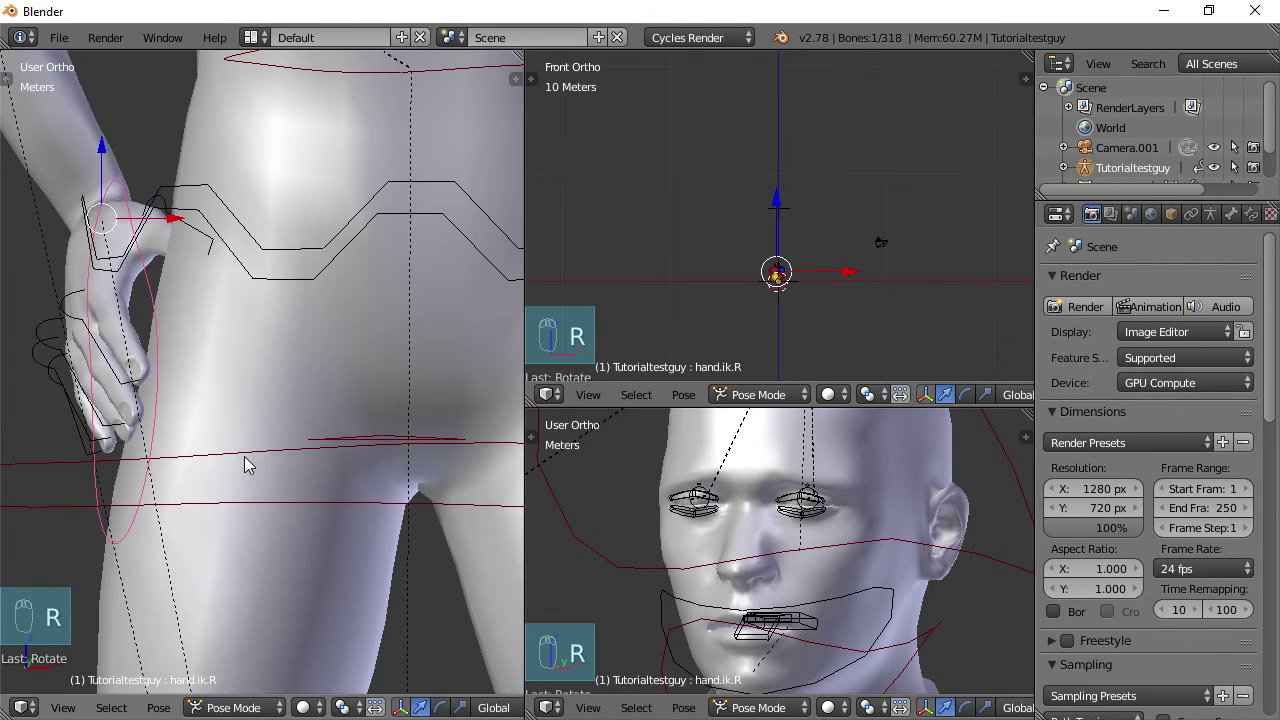
pyautogui.moveTo(249, 460); pyautogui.dragTo(200, 368, button='middle')
pyautogui.press('r')
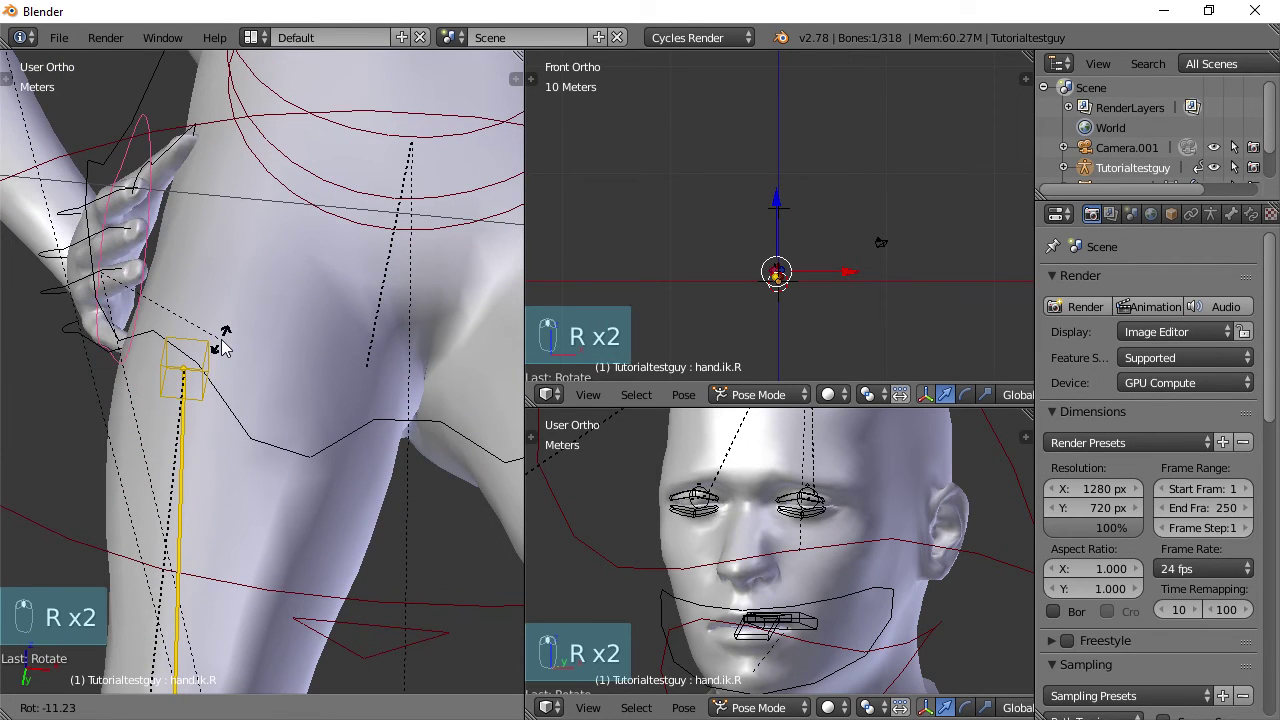
pyautogui.click(221, 354)
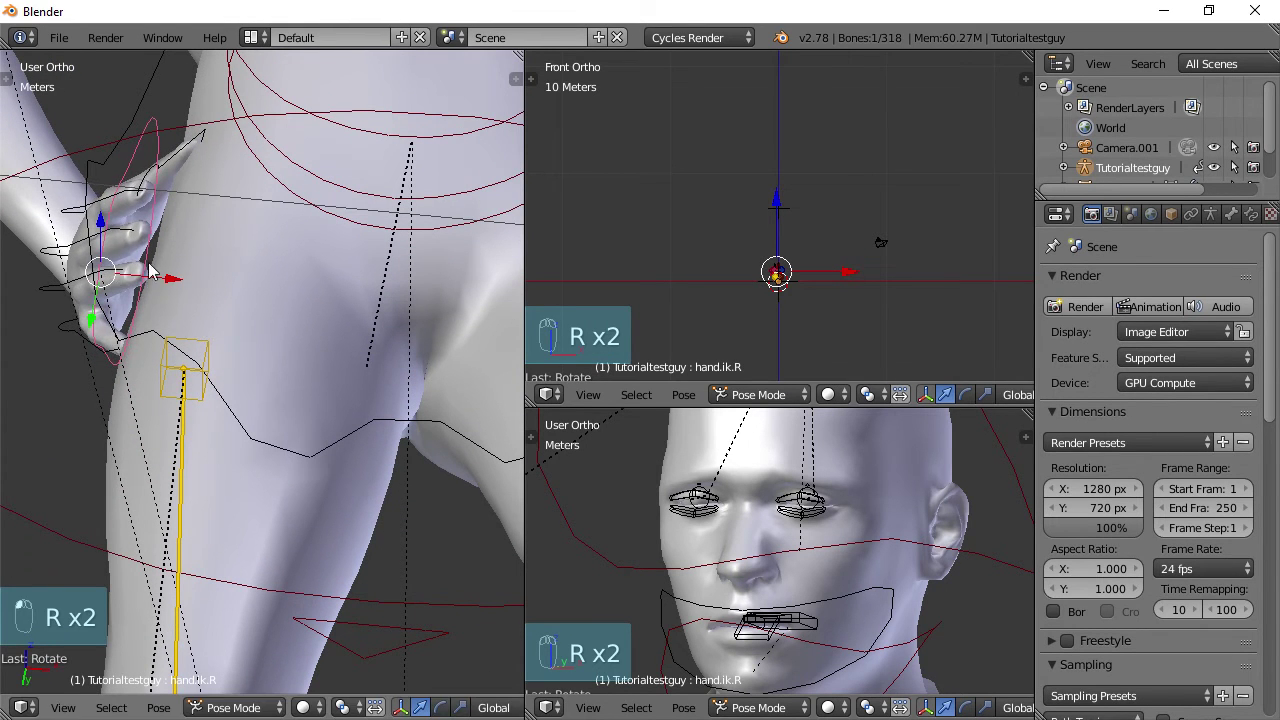
# Select the right middle finger bone and rotate it to adjust how the finger rests against the hip
pyautogui.moveTo(152, 270); pyautogui.dragTo(226, 410, button='middle')
pyautogui.scroll(3, 344, 447)
pyautogui.scroll(-3, 351, 405)
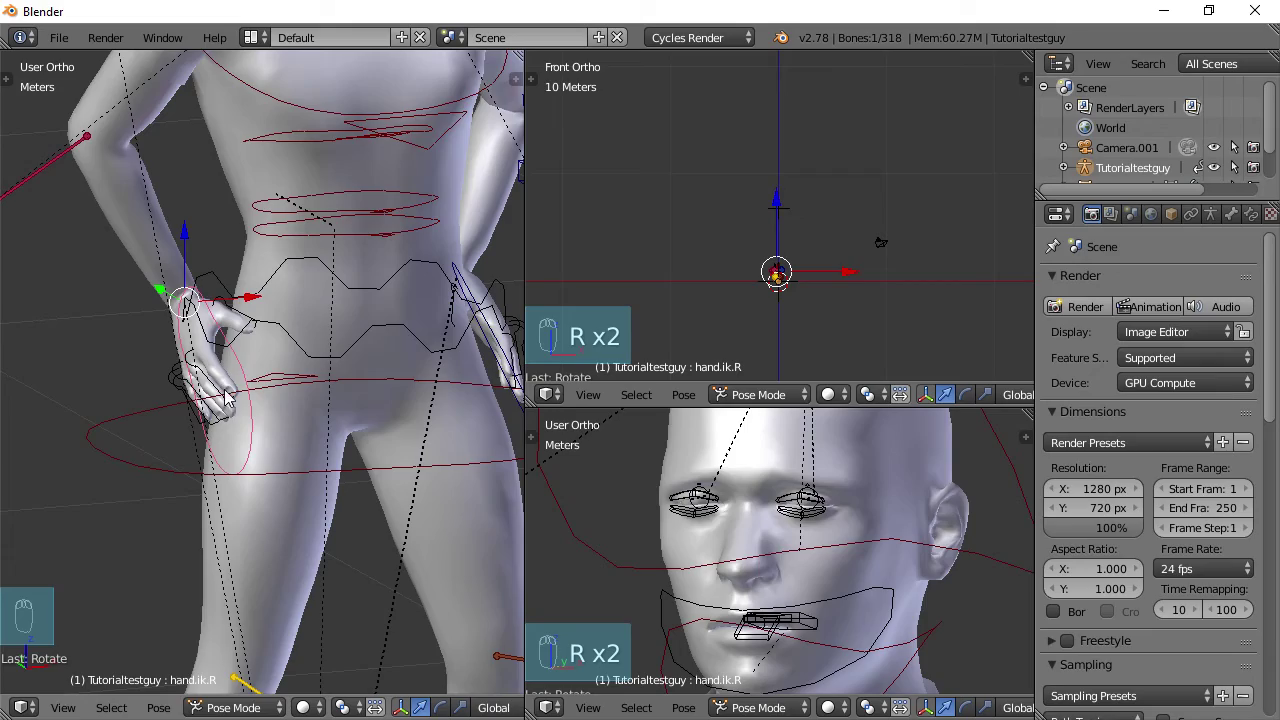
pyautogui.scroll(4, 226, 397)
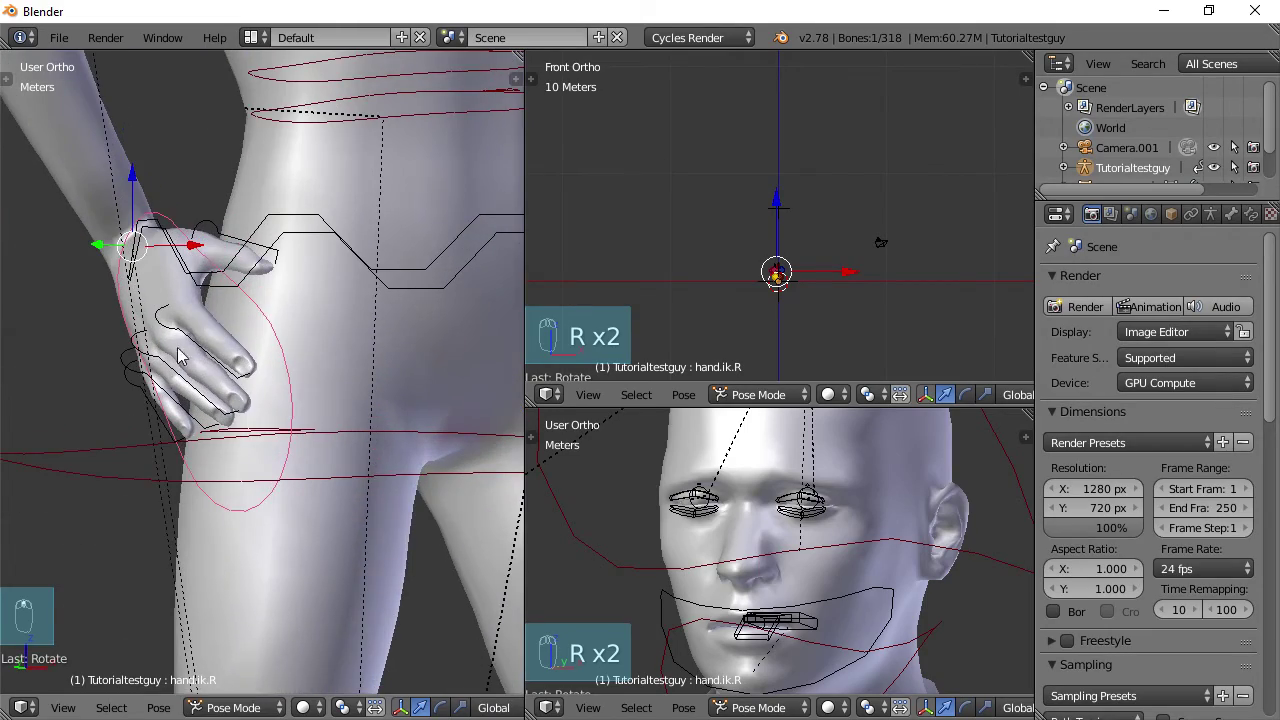
pyautogui.moveTo(180, 356); pyautogui.dragTo(460, 300, button='middle')
pyautogui.rightClick(462, 300)
pyautogui.press('r')
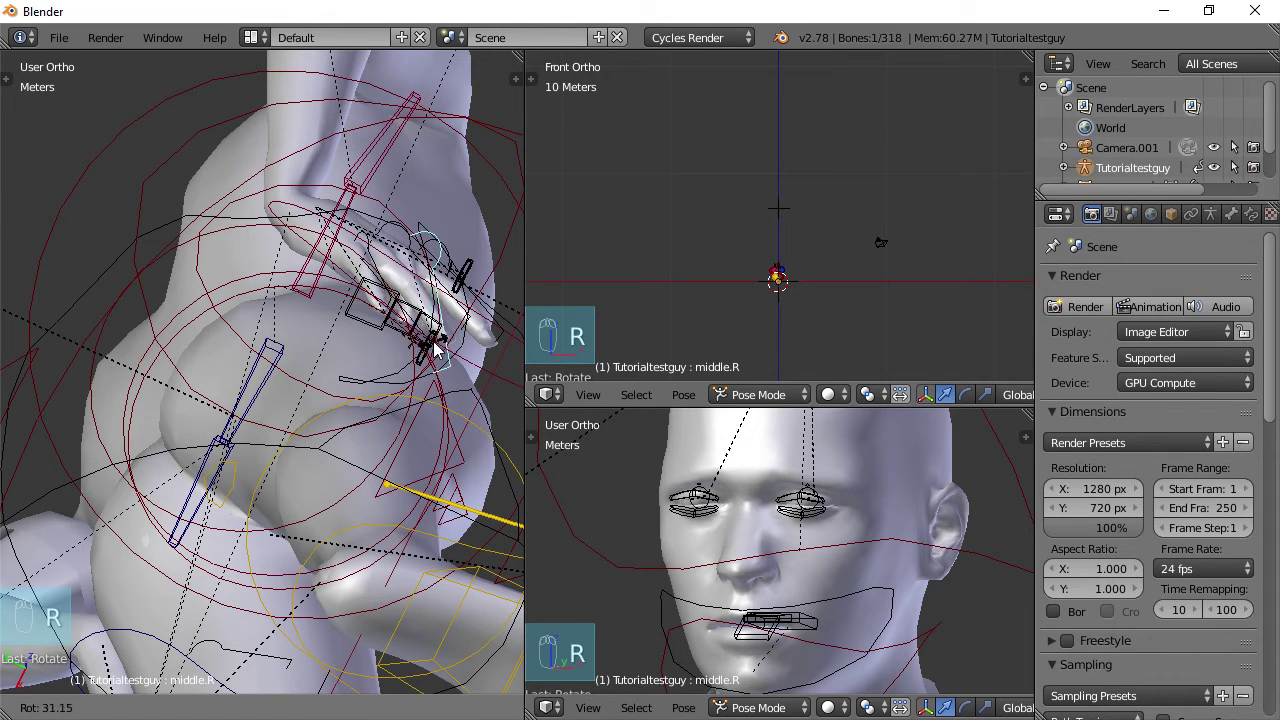
pyautogui.click(466, 312)
# Examine the lower legs and both planted feet with their IK controls, from the front, the side and up close
pyautogui.moveTo(466, 312); pyautogui.dragTo(343, 300, button='middle')
pyautogui.scroll(-3, 363, 368)
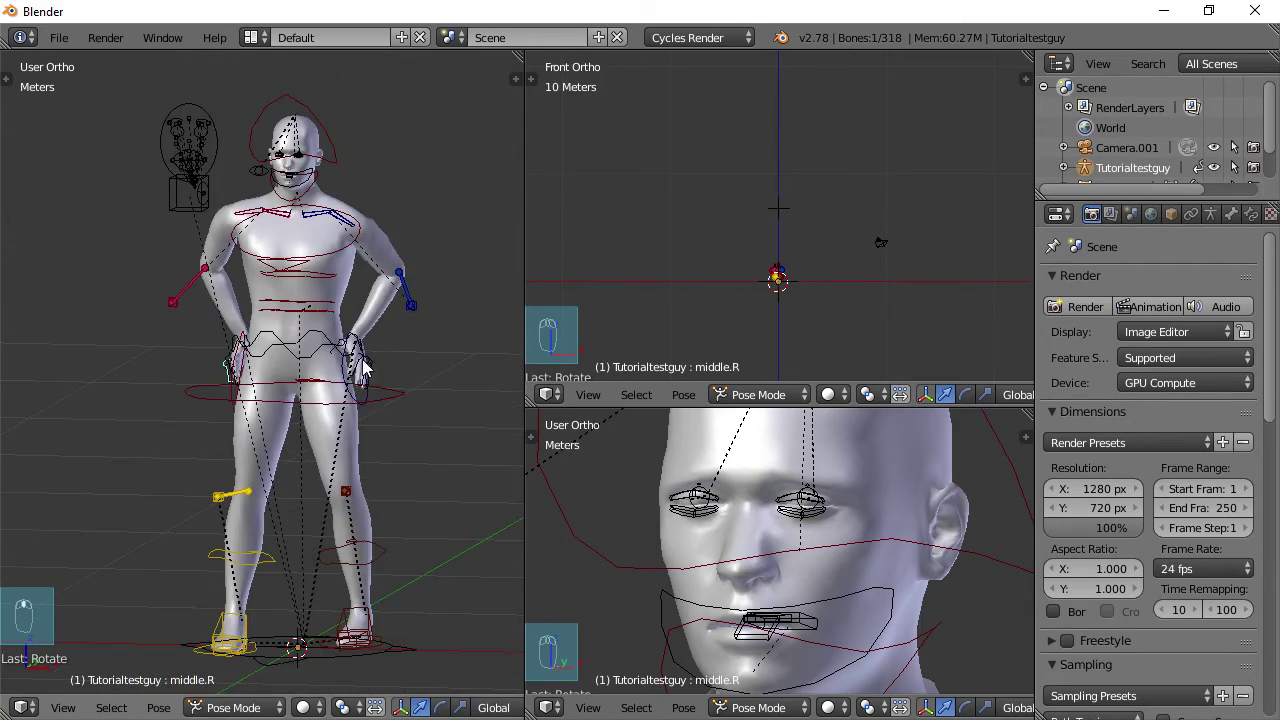
pyautogui.moveTo(363, 405); pyautogui.dragTo(319, 482, button='middle')
pyautogui.scroll(4, 321, 513)
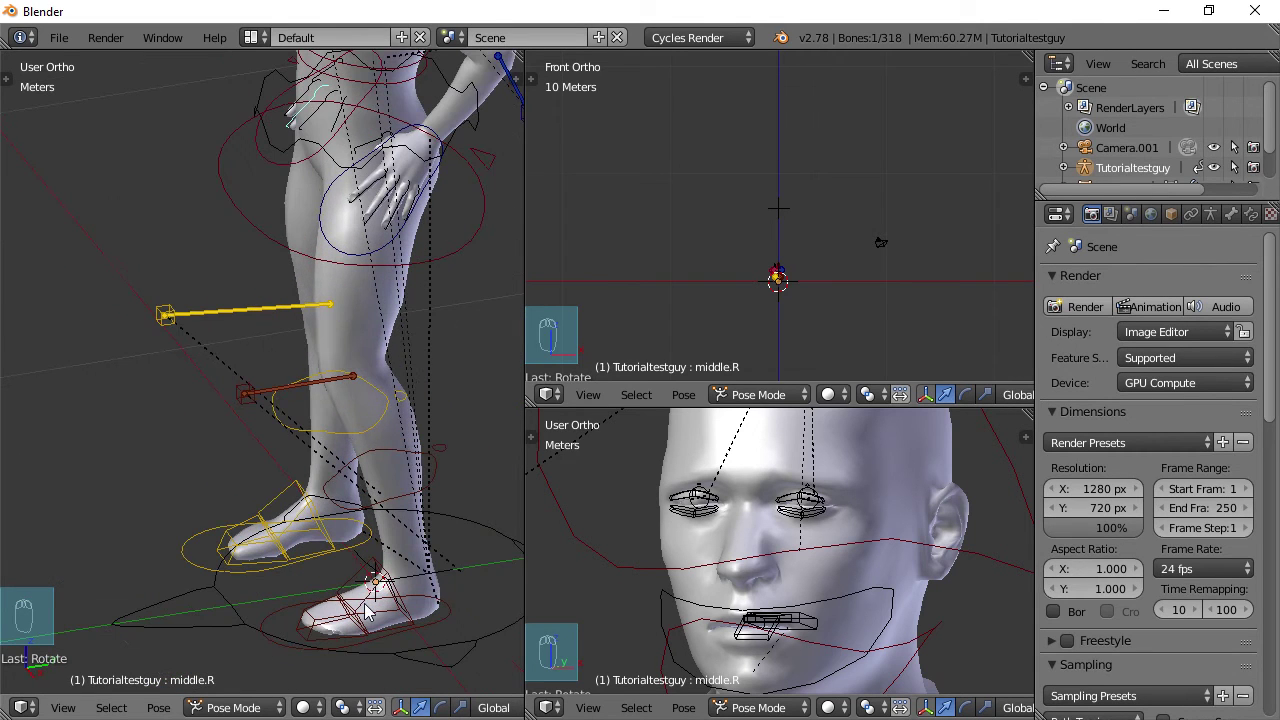
pyautogui.keyDown('shift'); pyautogui.moveTo(375, 573); pyautogui.dragTo(410, 477, button='middle'); pyautogui.keyUp('shift')
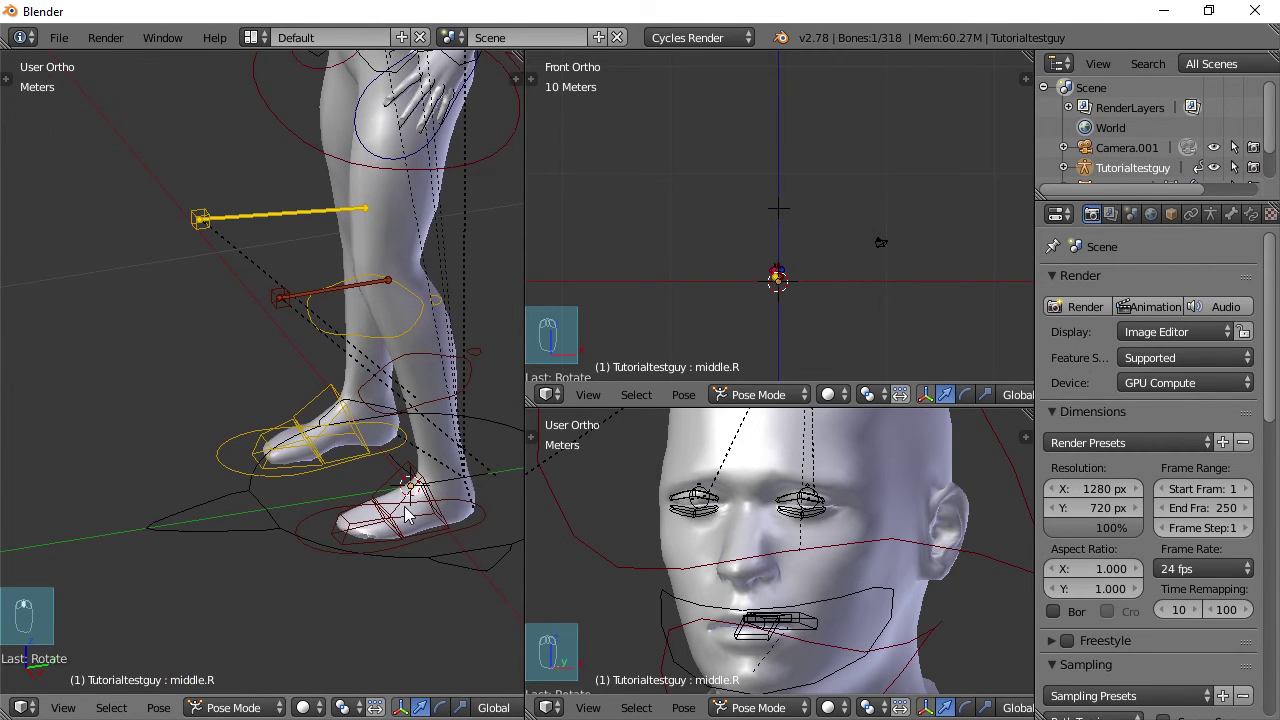
pyautogui.scroll(5, 428, 526)
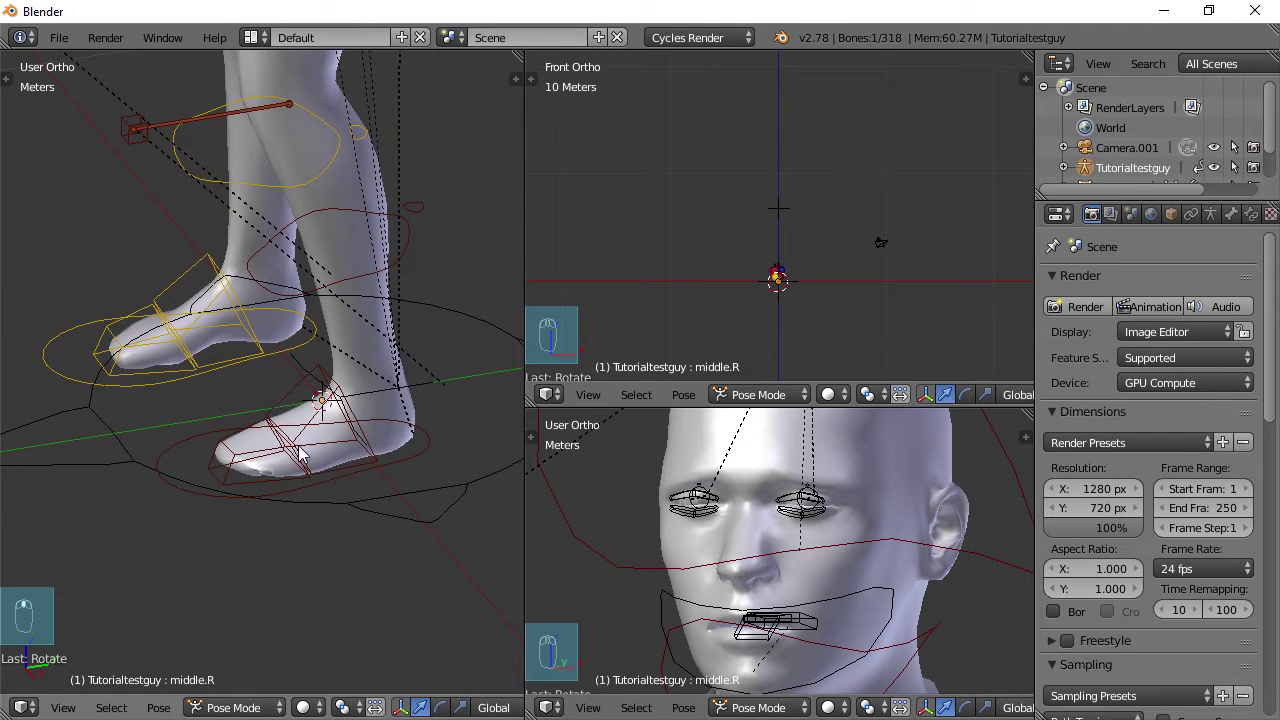
pyautogui.scroll(-3, 303, 492)
pyautogui.scroll(-2, 304, 402)
pyautogui.keyDown('shift'); pyautogui.moveTo(293, 348); pyautogui.dragTo(350, 433, button='middle'); pyautogui.keyUp('shift')
pyautogui.moveTo(331, 486); pyautogui.dragTo(293, 427, button='middle')
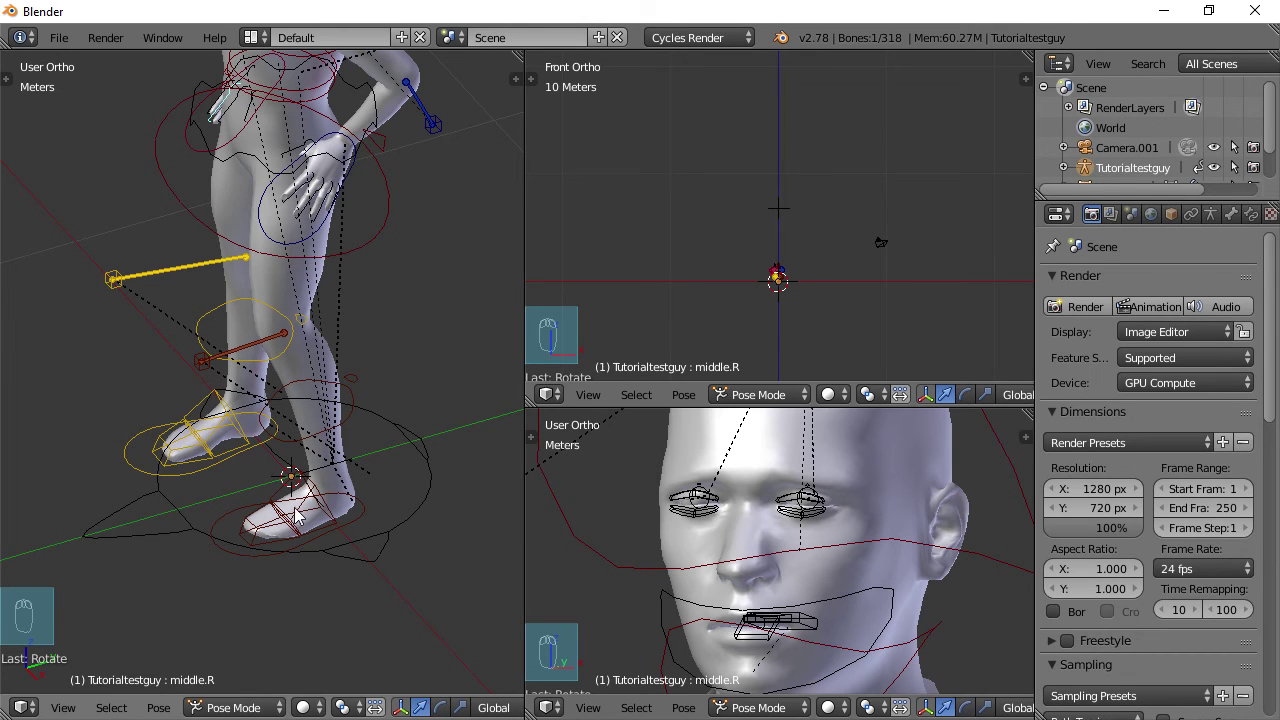
pyautogui.scroll(4, 306, 529)
pyautogui.keyDown('shift'); pyautogui.moveTo(317, 543); pyautogui.dragTo(319, 371, button='middle'); pyautogui.keyUp('shift')
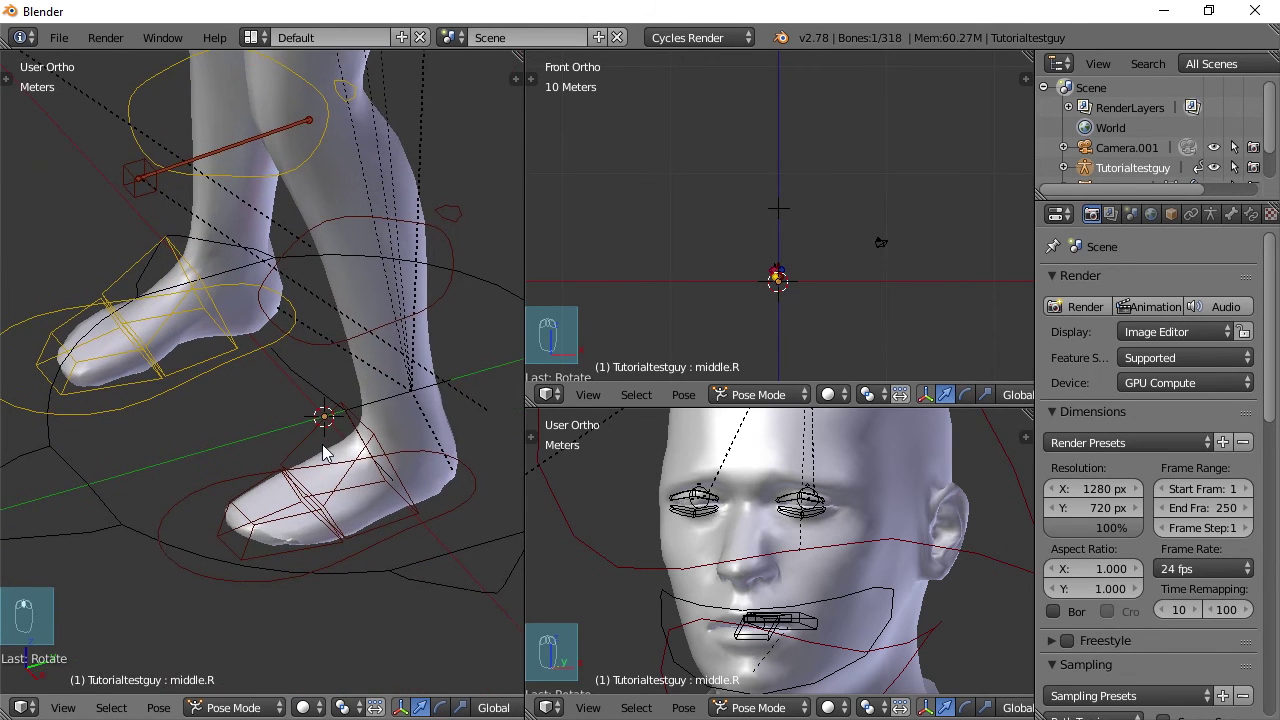
pyautogui.scroll(-2, 323, 453)
pyautogui.moveTo(283, 457); pyautogui.dragTo(319, 430, button='middle')
# Review the full hands-on-hips pose from several angles, checking the torso, the left hand against the hip, and the knees
pyautogui.moveTo(305, 297); pyautogui.dragTo(320, 410, button='middle')
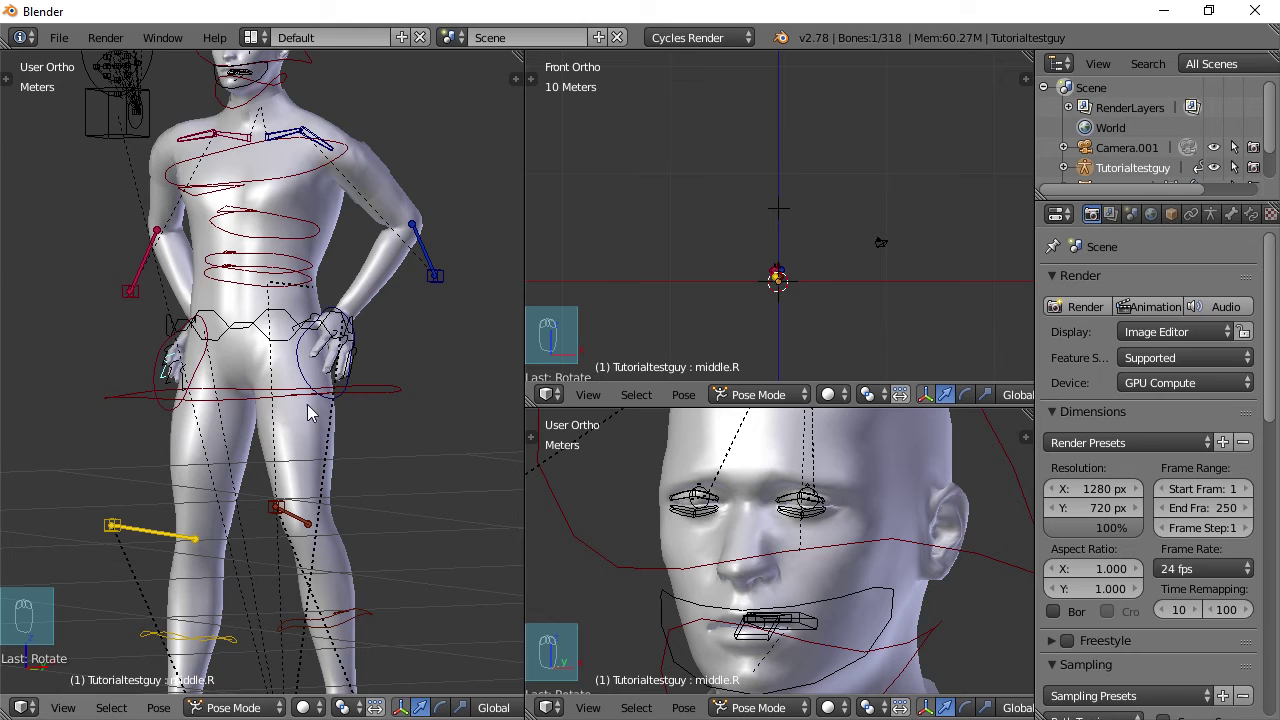
pyautogui.moveTo(308, 412); pyautogui.dragTo(403, 319, button='middle')
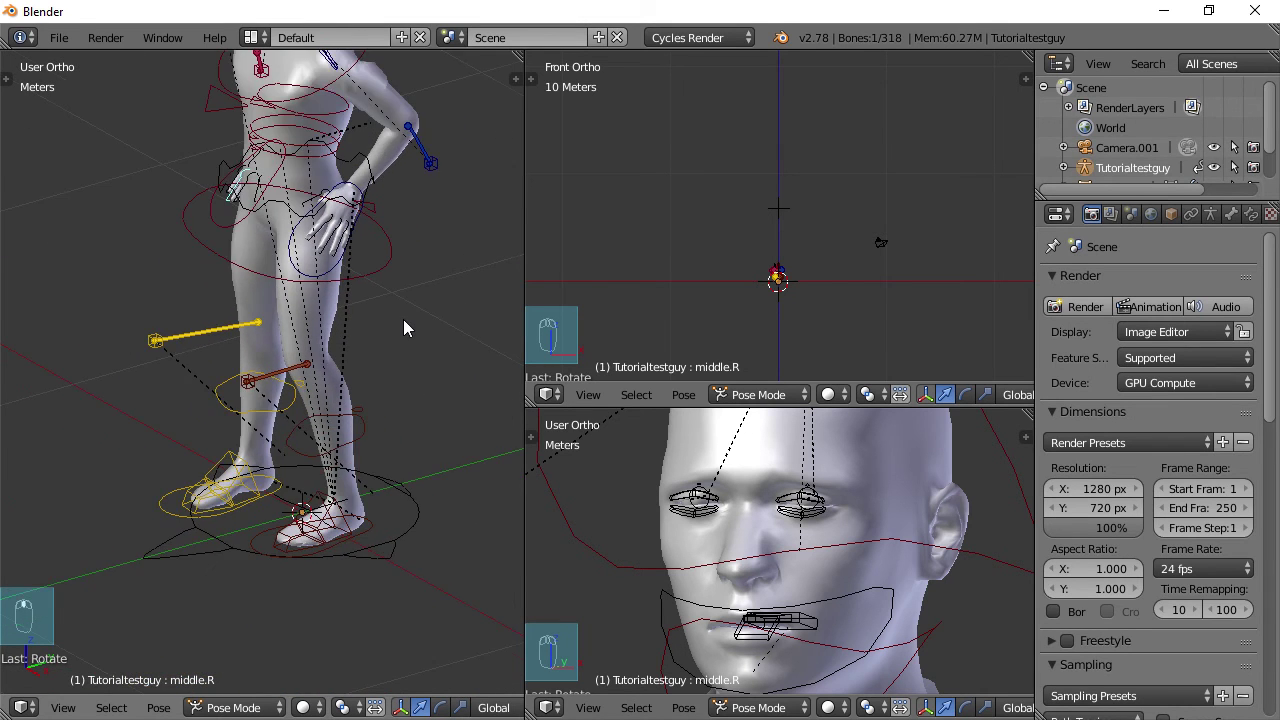
pyautogui.moveTo(357, 263); pyautogui.dragTo(300, 380, button='middle')
pyautogui.scroll(4, 330, 427)
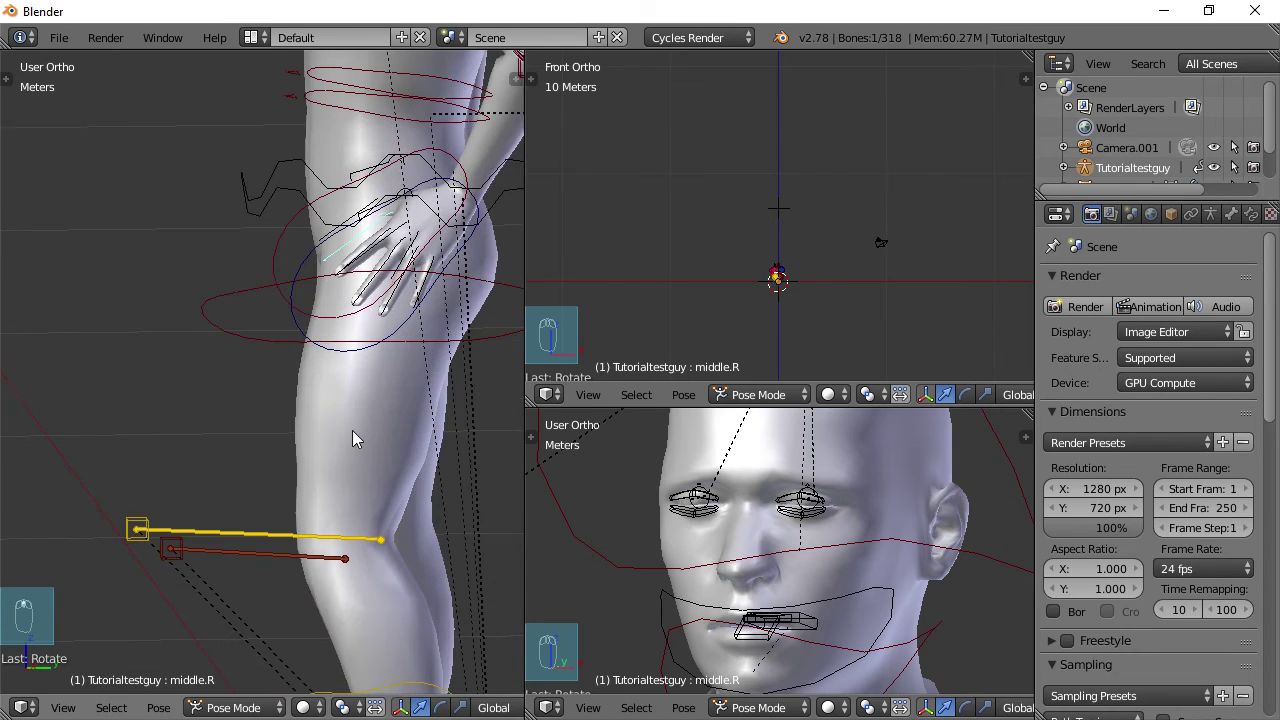
pyautogui.scroll(-1, 378, 302)
pyautogui.scroll(-4, 378, 301)
pyautogui.moveTo(210, 340); pyautogui.dragTo(371, 318, button='middle')
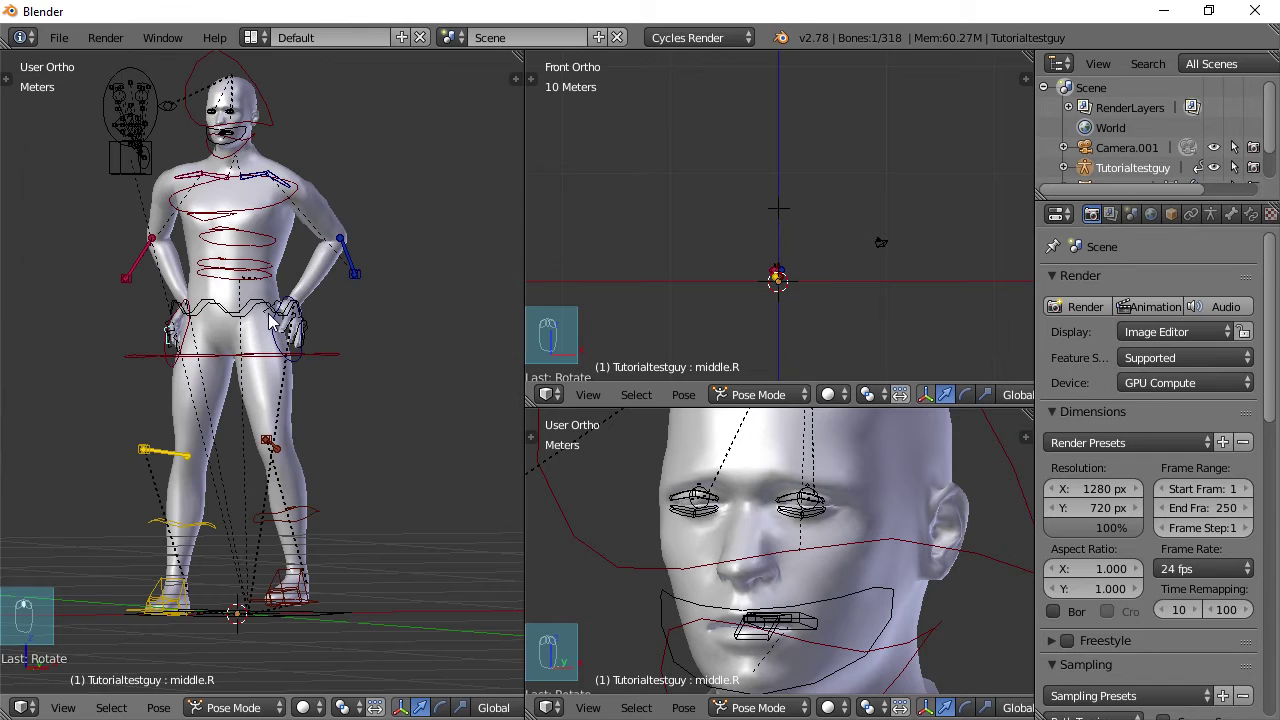
pyautogui.keyDown('shift'); pyautogui.moveTo(268, 318); pyautogui.dragTo(365, 378, button='middle'); pyautogui.keyUp('shift')
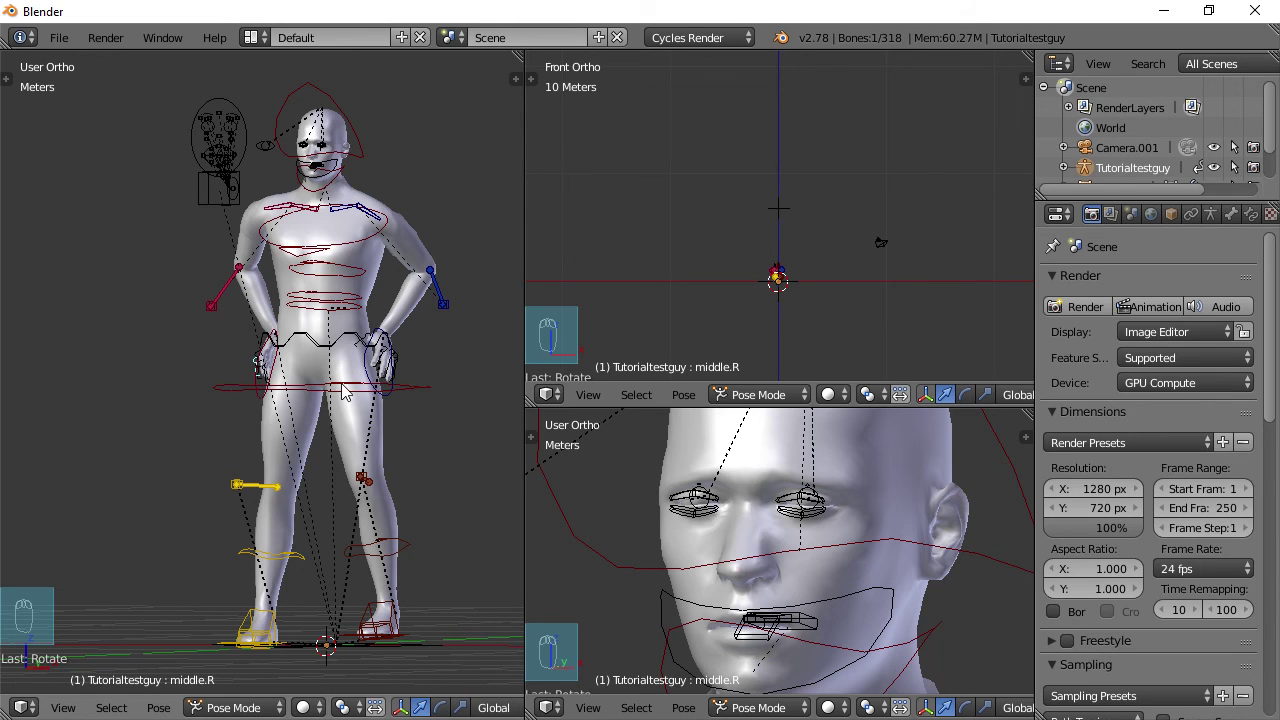
pyautogui.moveTo(291, 395)
pyautogui.mouseDown(button='middle')
pyautogui.moveTo(363, 397)
pyautogui.moveTo(310, 400)
pyautogui.mouseUp(button='middle')
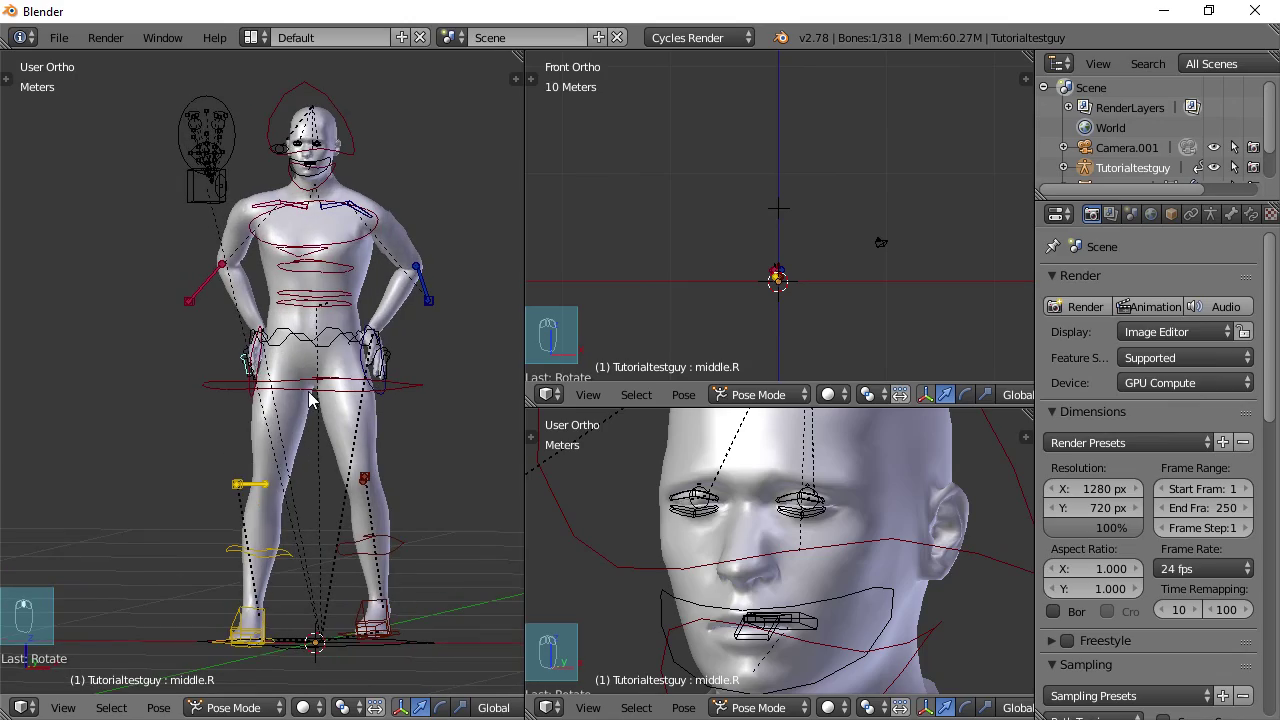